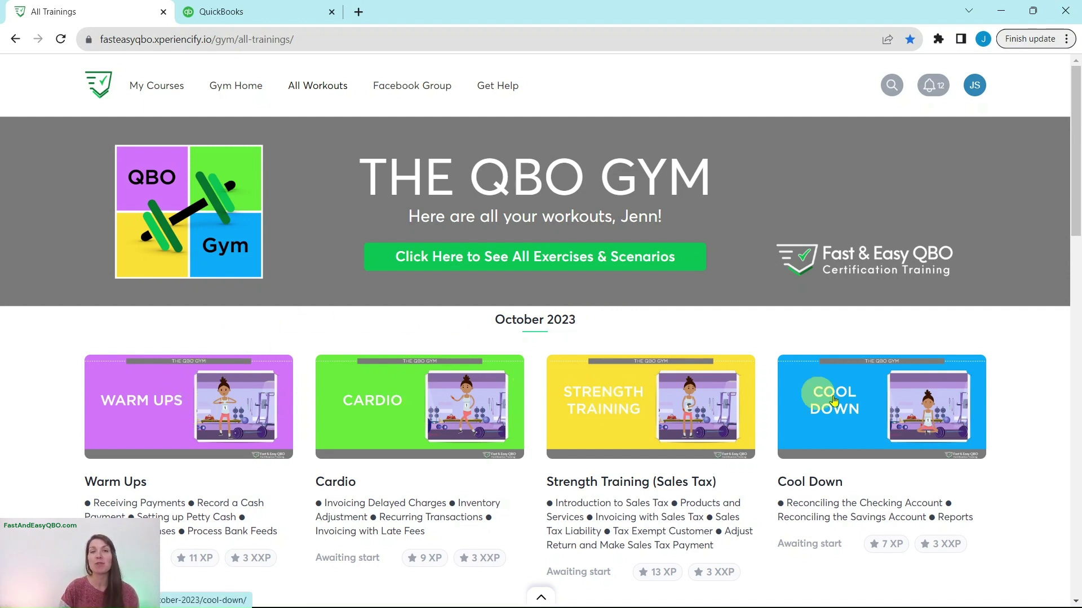
Step: Open the October 2023 Cool Down workout's exercise on reconciling the checking account and display its Scenario page
left_click(862, 430)
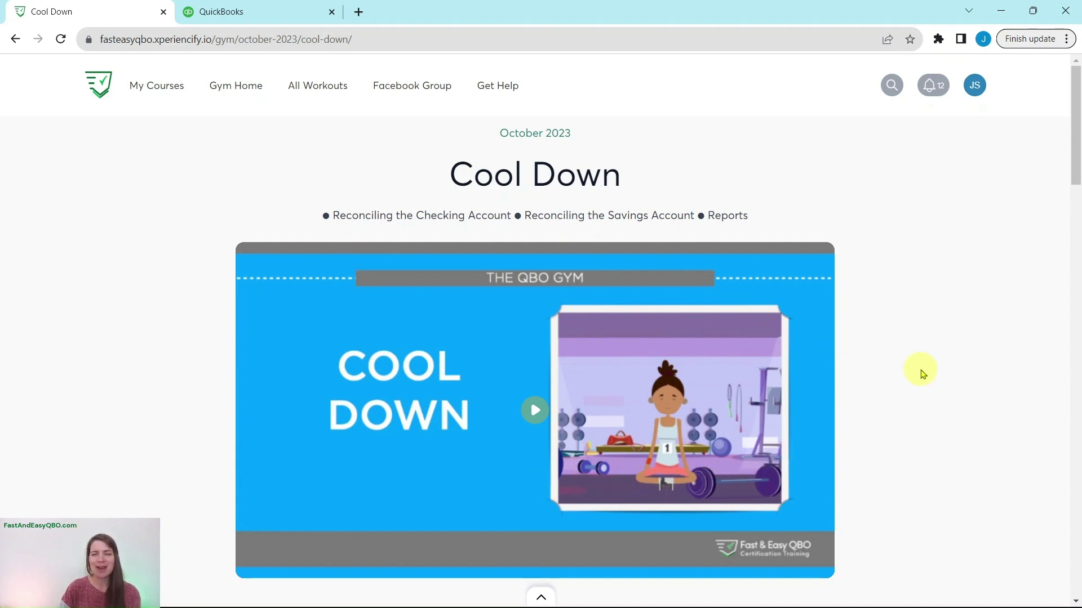
scroll(922, 374, "down", 6)
scroll(924, 370, "down", 6)
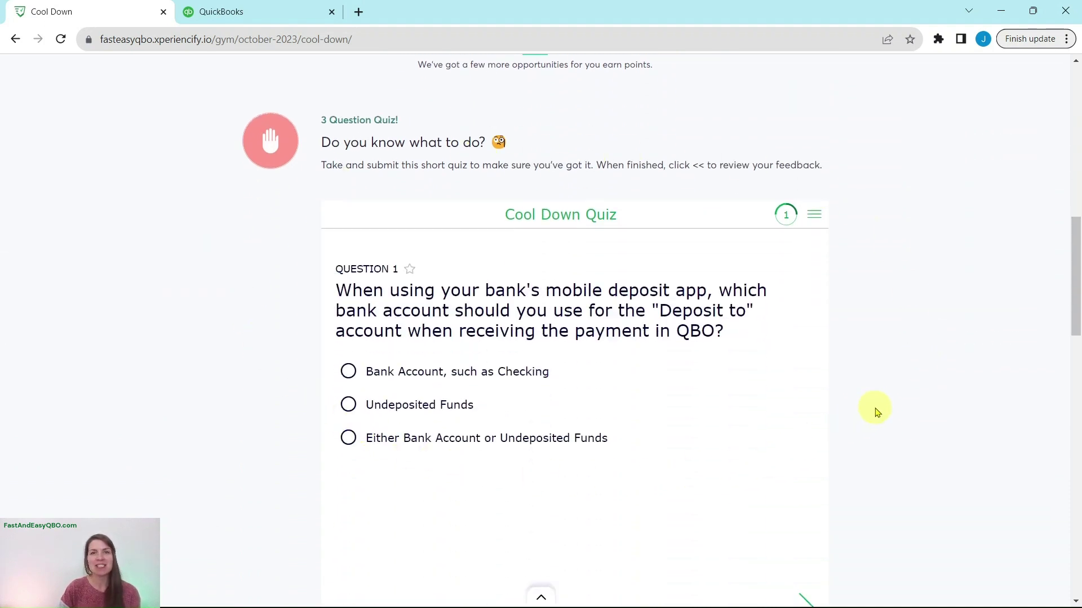
scroll(877, 408, "down", 11)
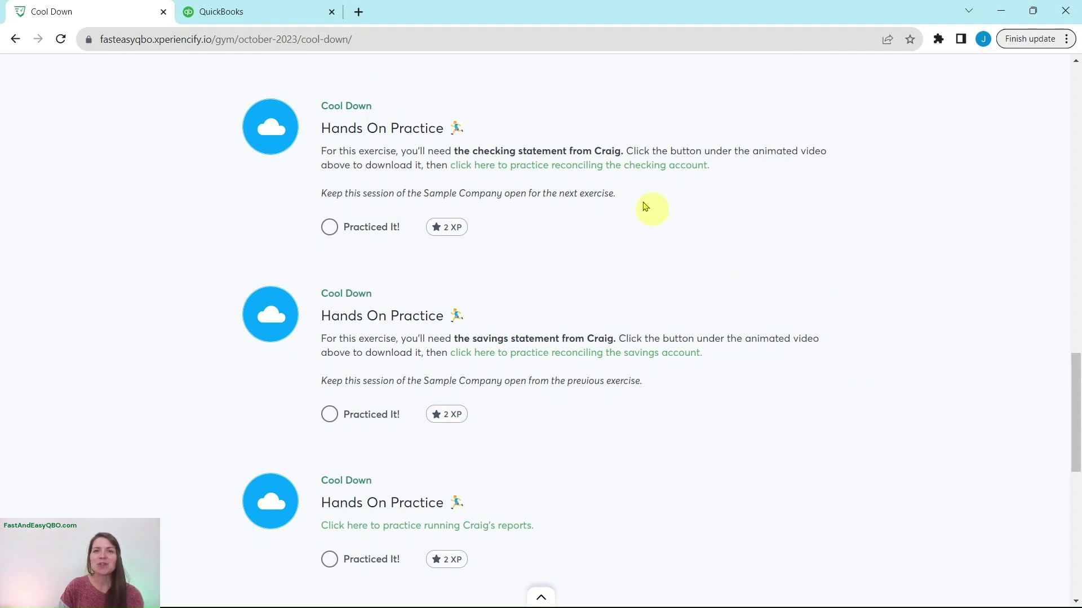
left_click(551, 171)
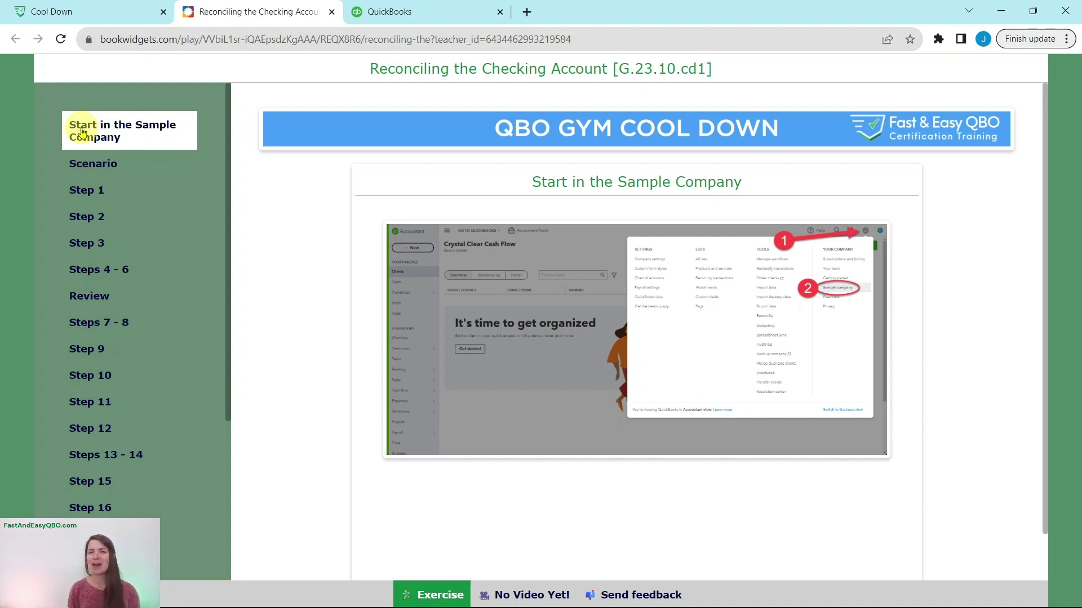
left_click(76, 164)
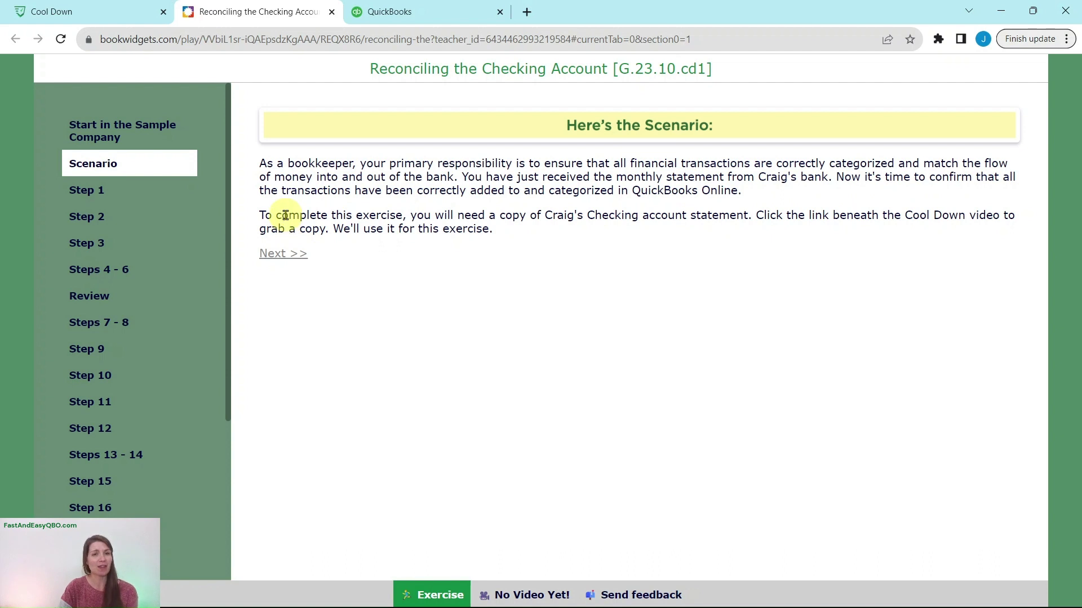
Step: Download the Checking Statement from the Cool Down page and open the PDF to look through its transactions
left_click(79, 14)
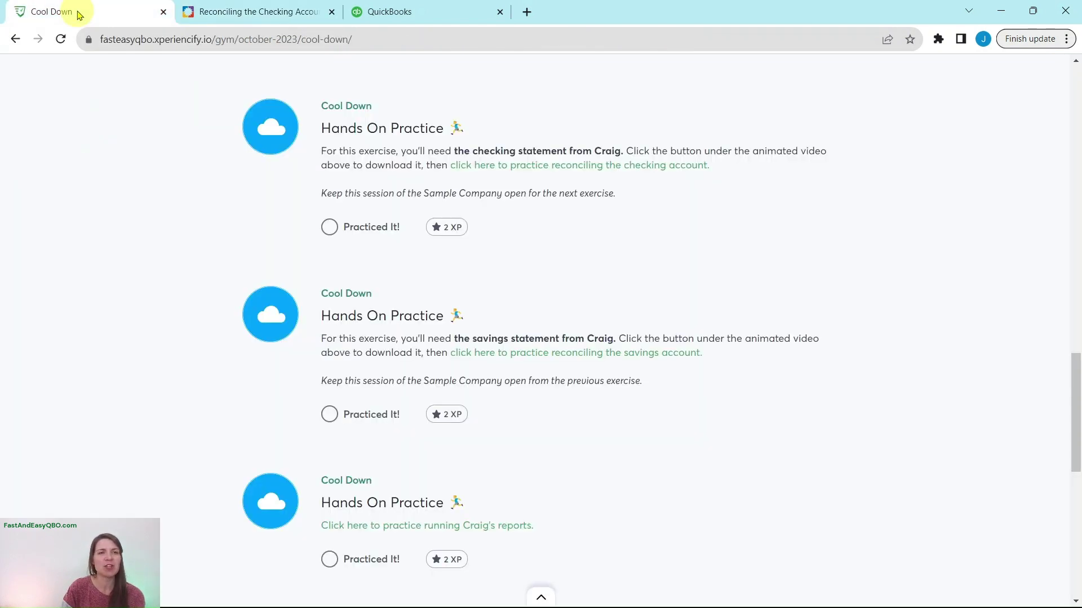
scroll(720, 314, "up", 15)
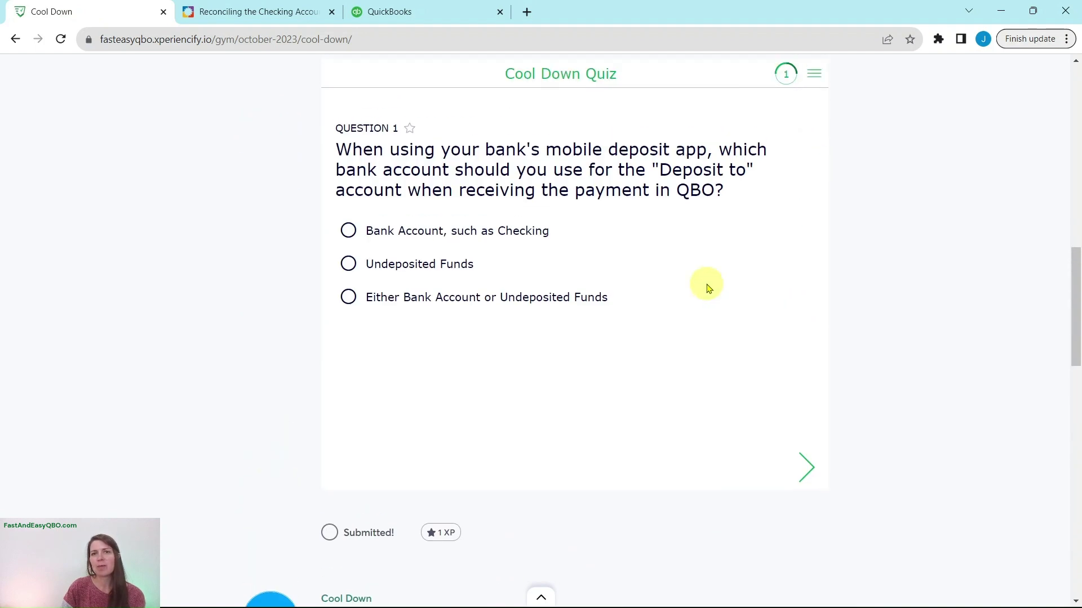
scroll(708, 289, "up", 6)
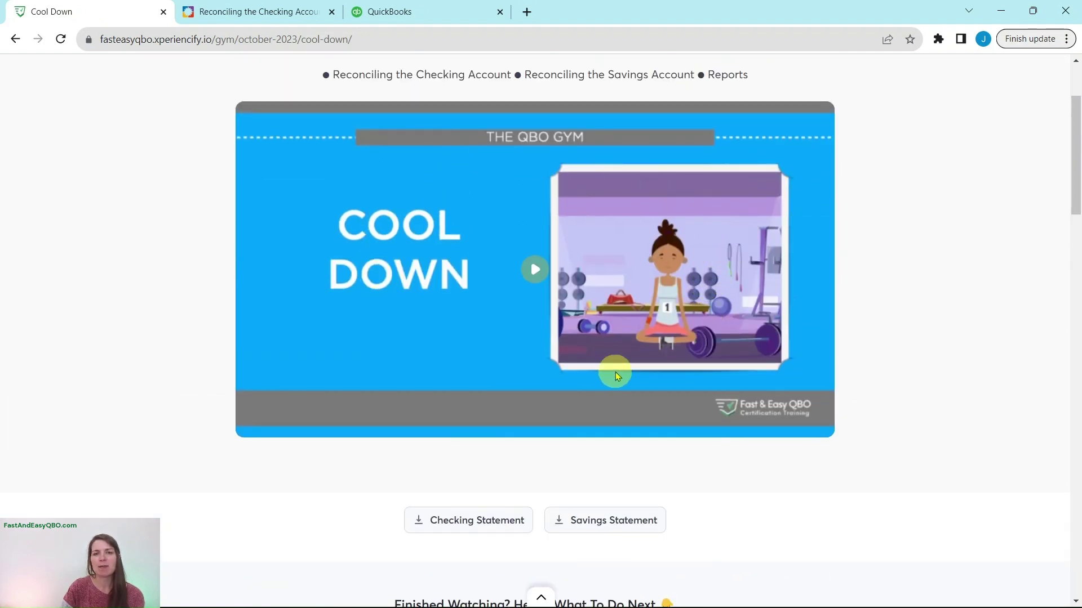
scroll(775, 346, "down", 5)
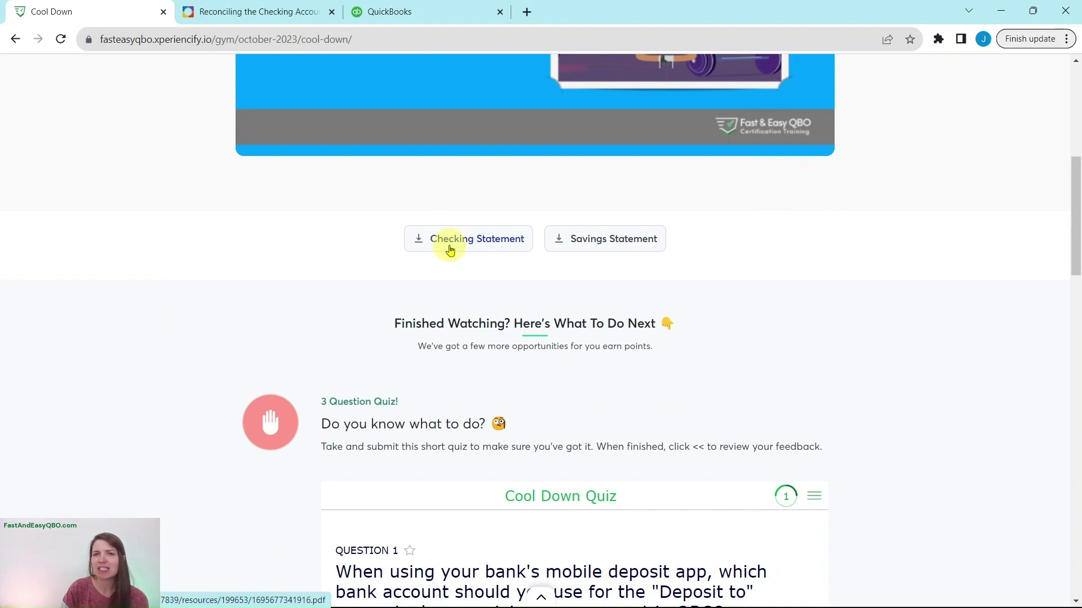
left_click(449, 249)
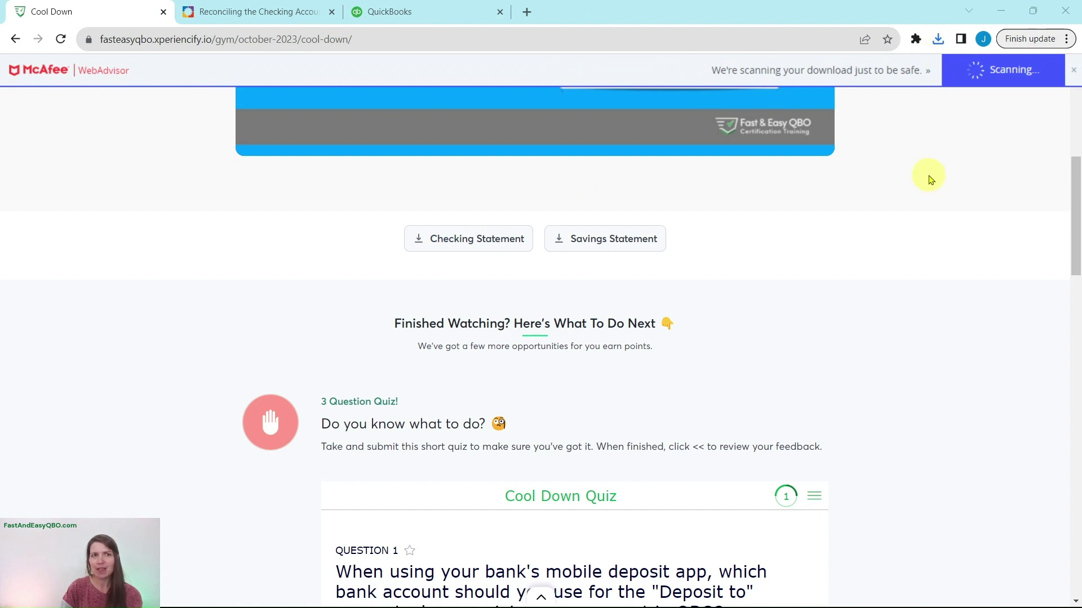
left_click(938, 39)
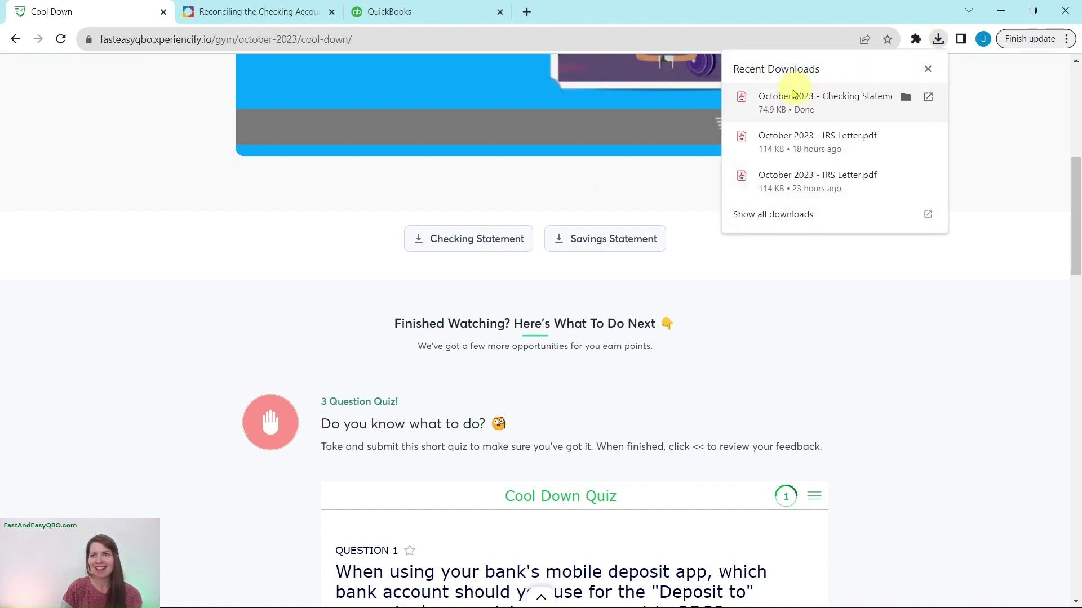
left_click(774, 113)
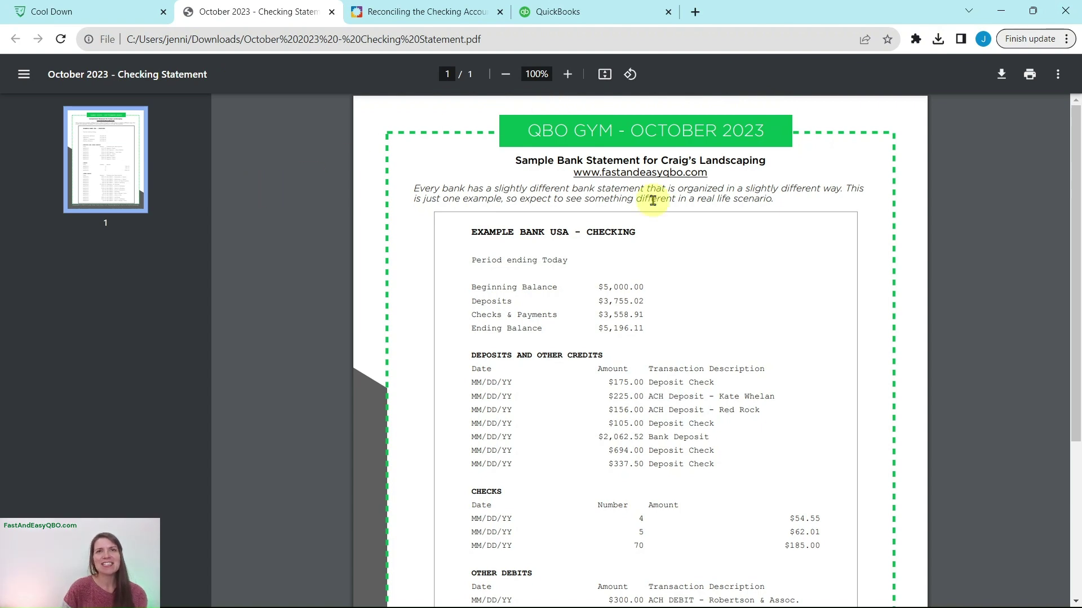
scroll(665, 209, "down", 4)
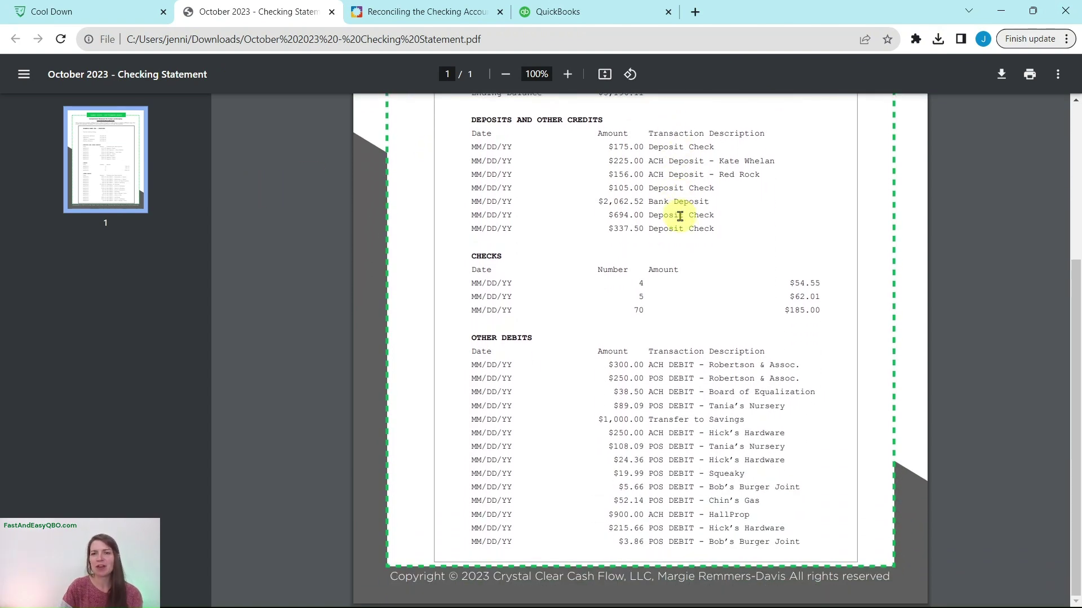
scroll(682, 215, "up", 4)
Step: Consult Step 1 of the exercise, then open Reconcile in the QuickBooks sample company and proceed through its introductory screens to the account setup
left_click(409, 15)
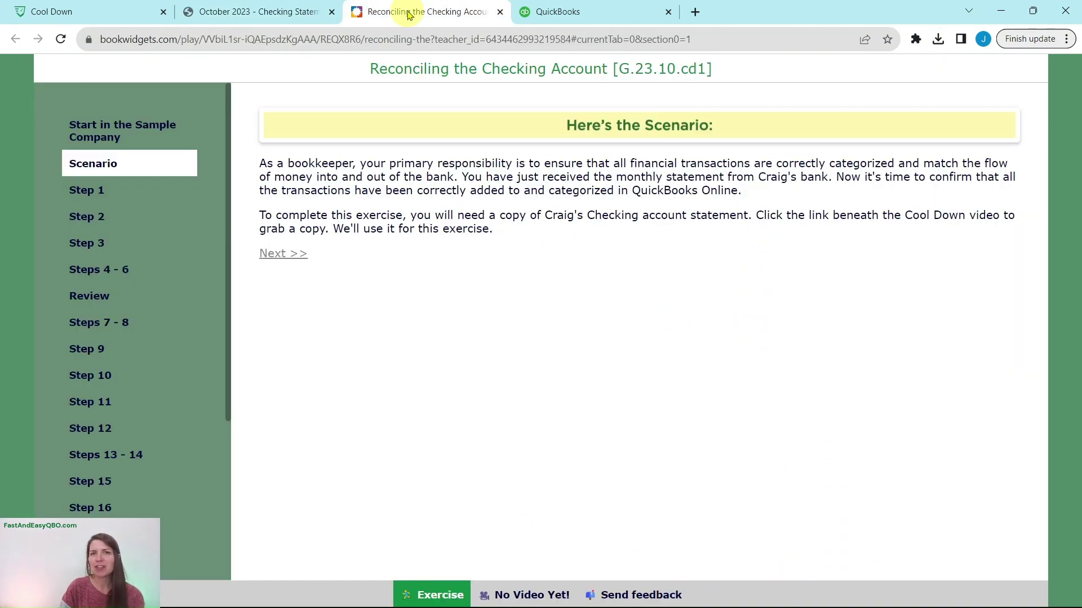
left_click(82, 195)
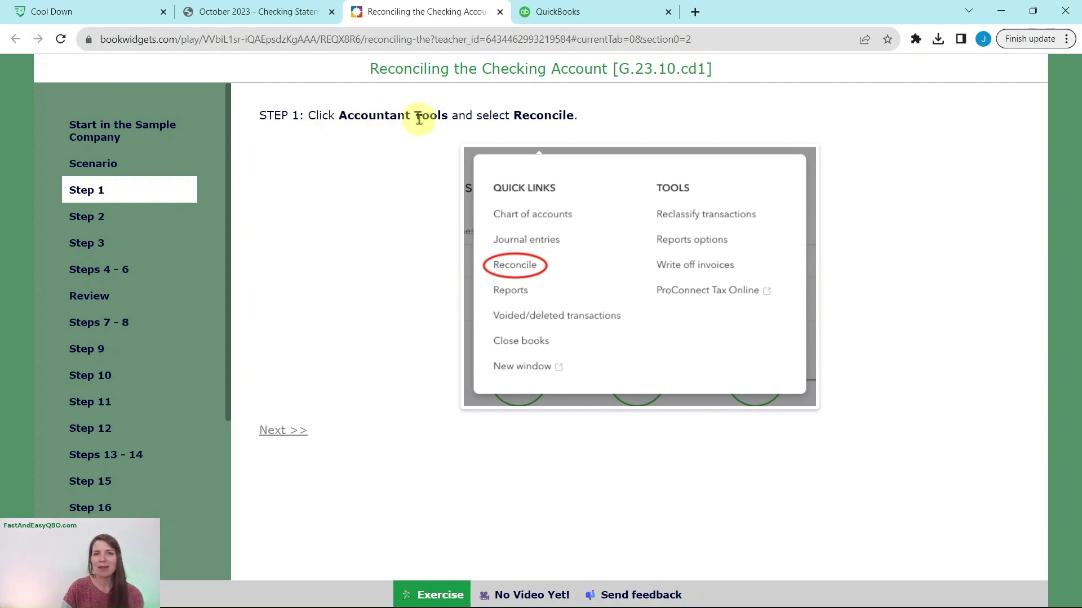
left_click(570, 10)
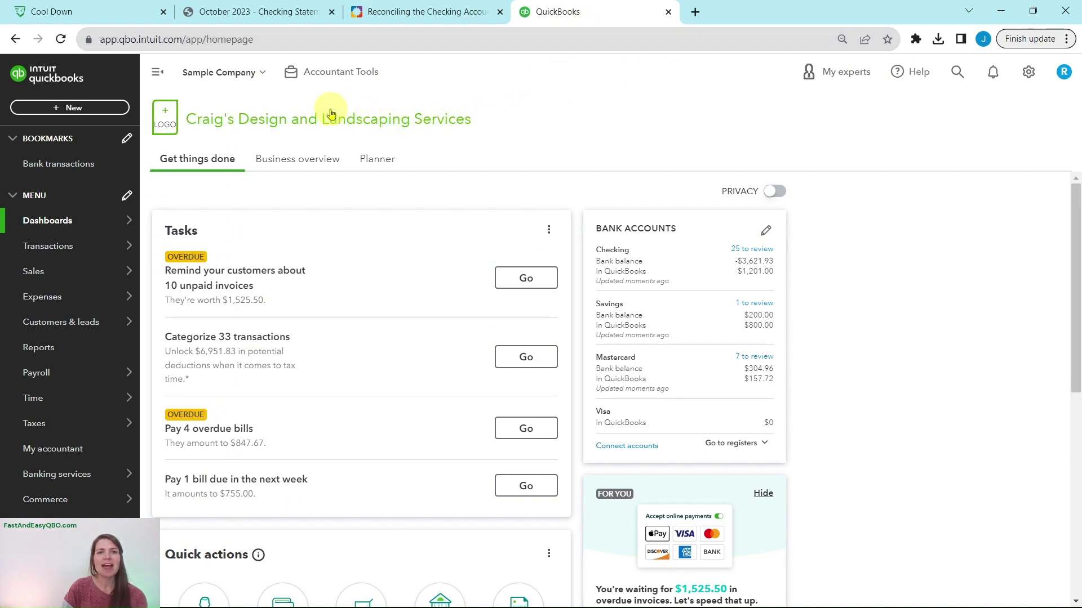
left_click(323, 79)
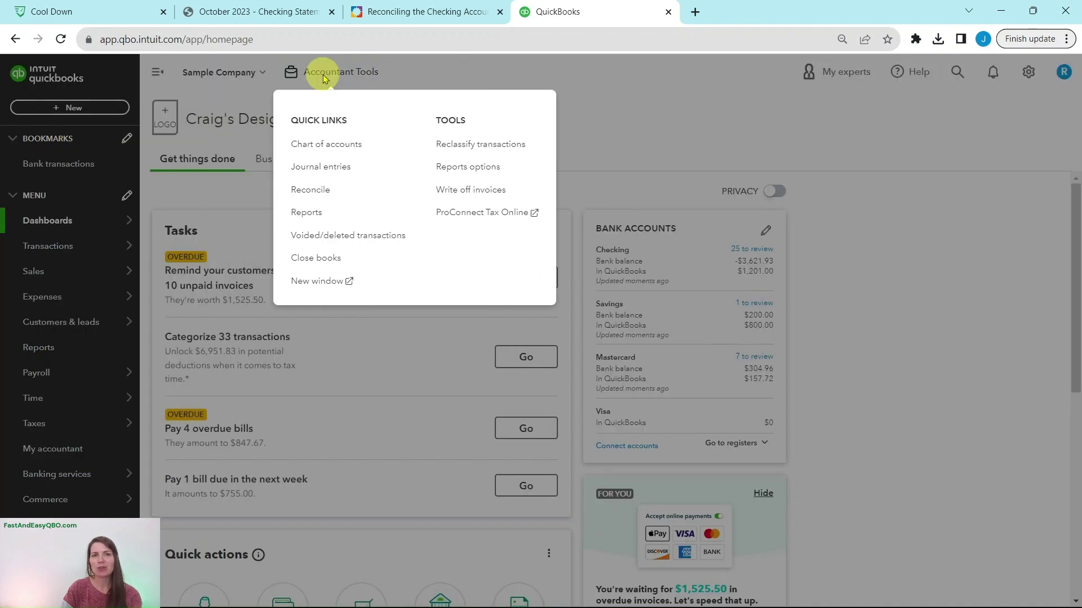
left_click(312, 192)
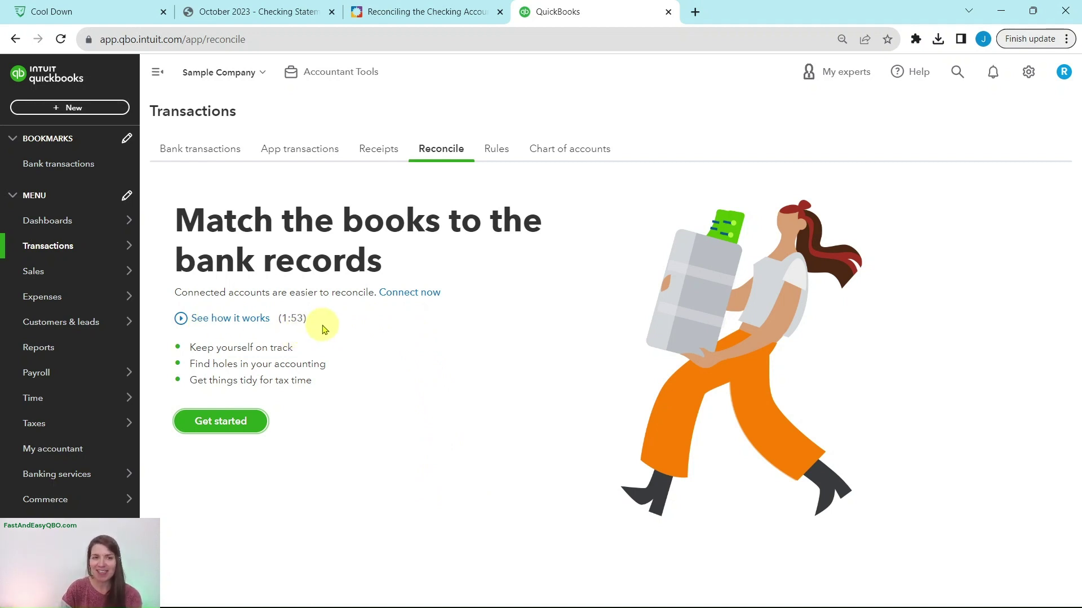
left_click(217, 431)
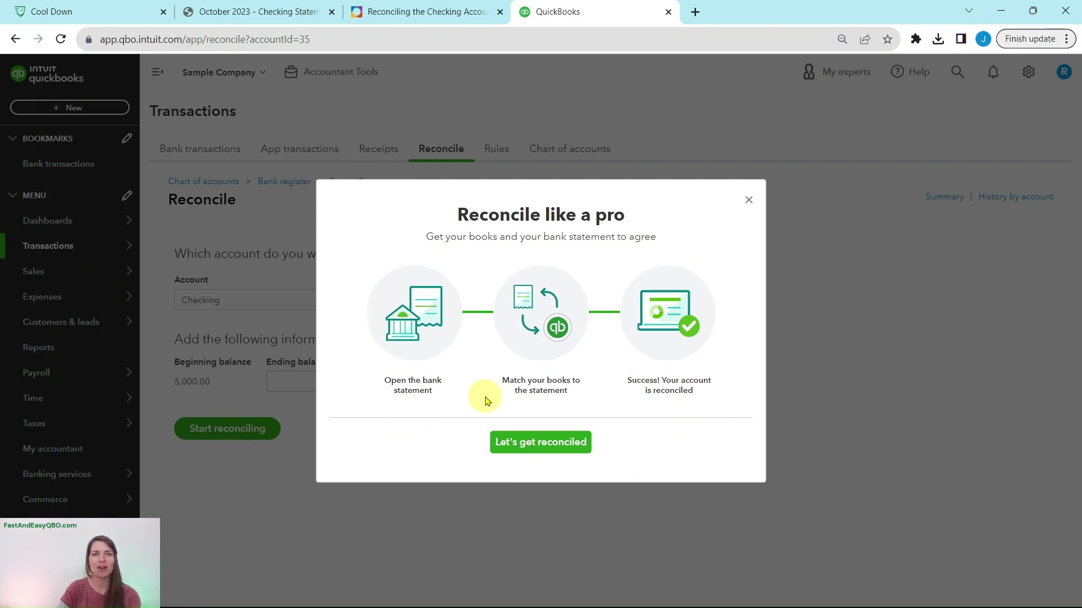
left_click(541, 447)
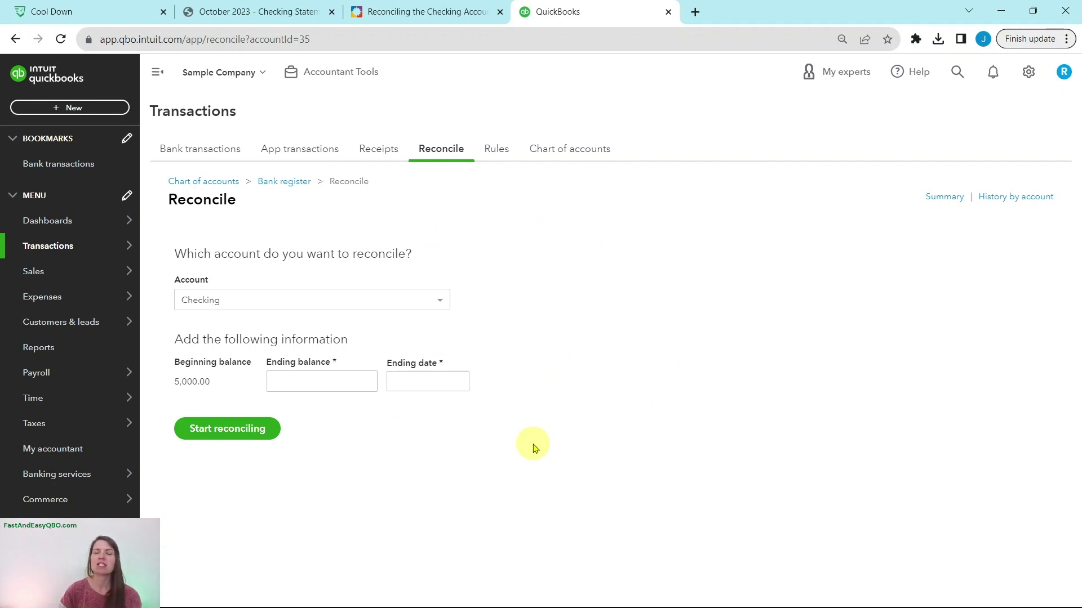
Step: Read Steps 2 through 6 of the exercise and check which account is selected for reconciliation in QuickBooks
left_click(387, 12)
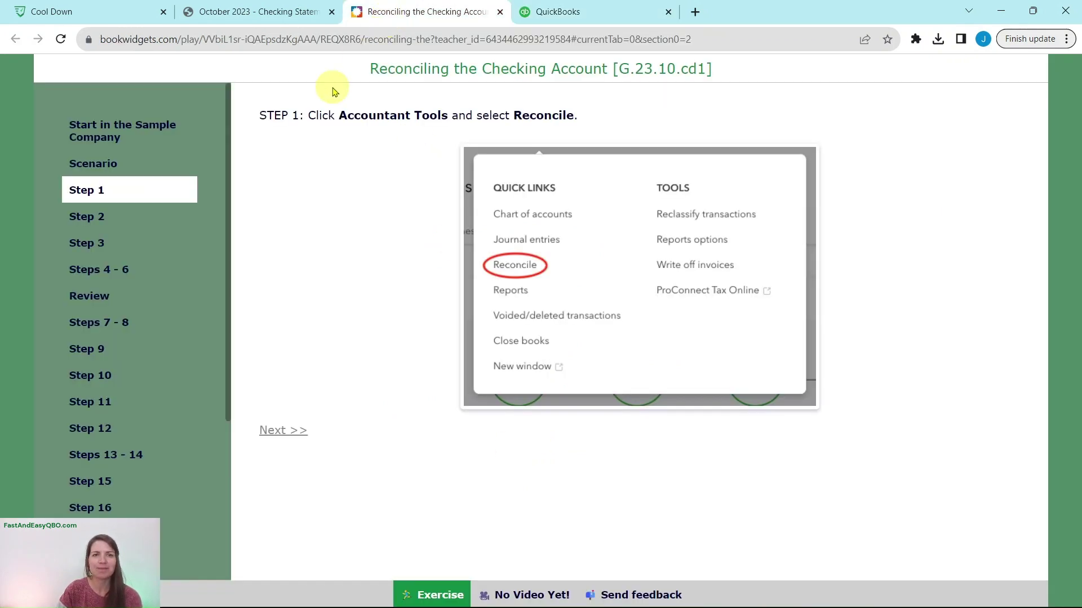
left_click(86, 218)
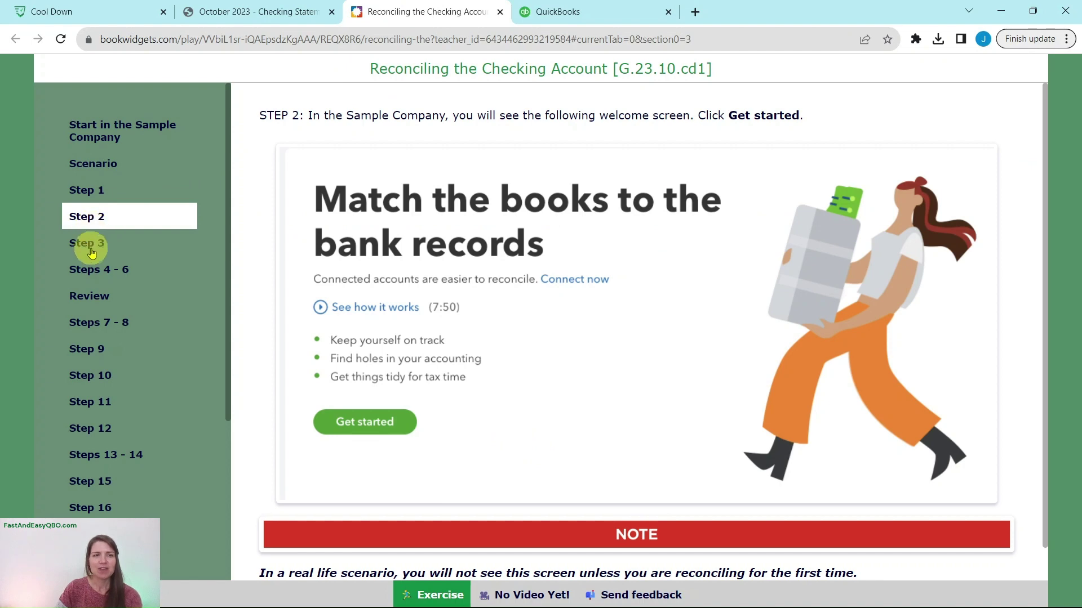
left_click(90, 251)
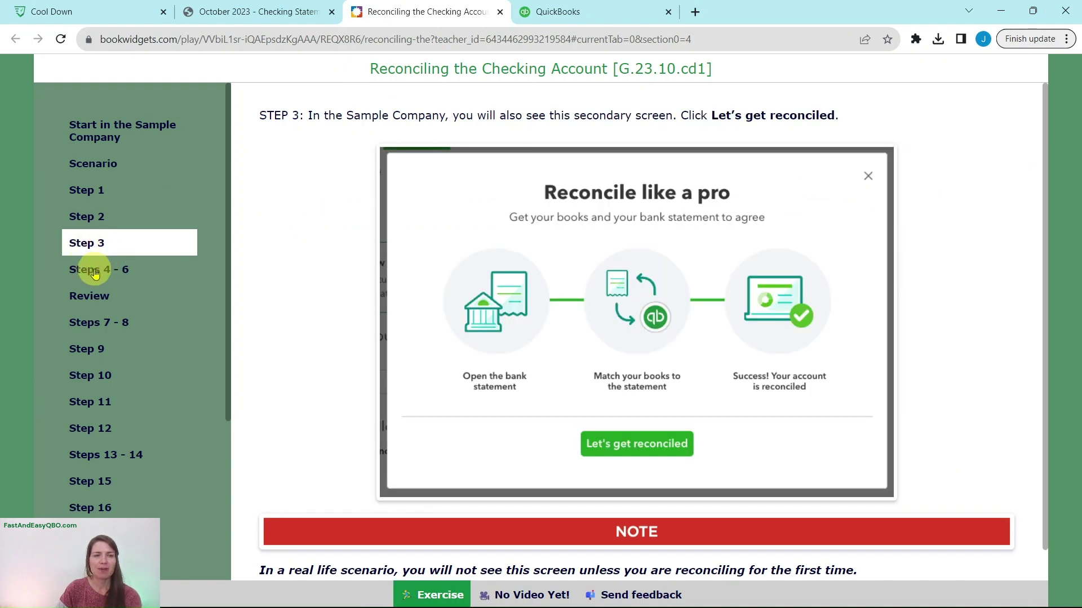
left_click(93, 271)
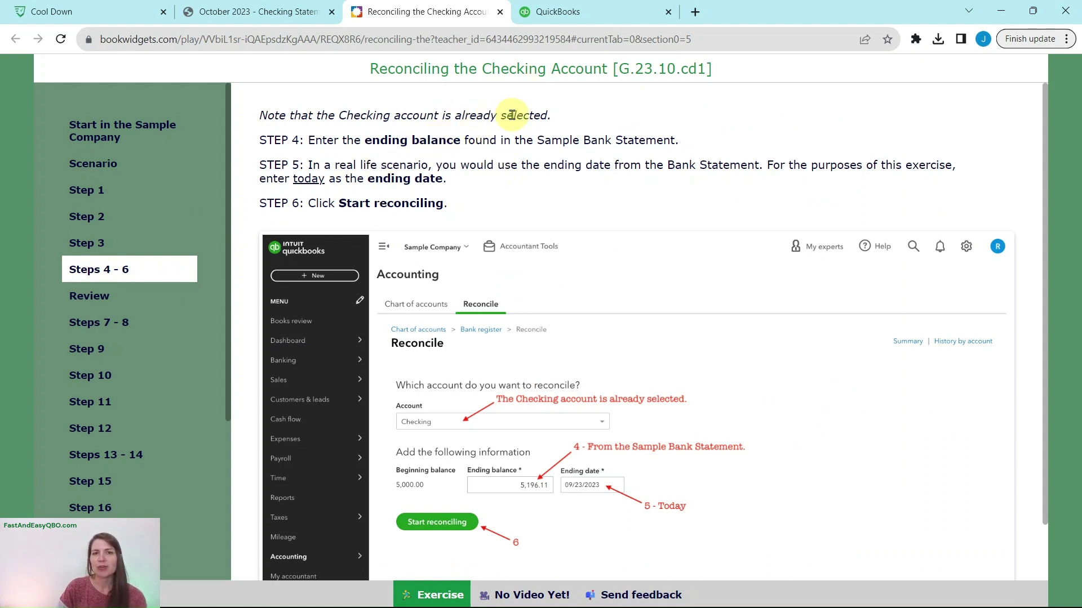
left_click(567, 21)
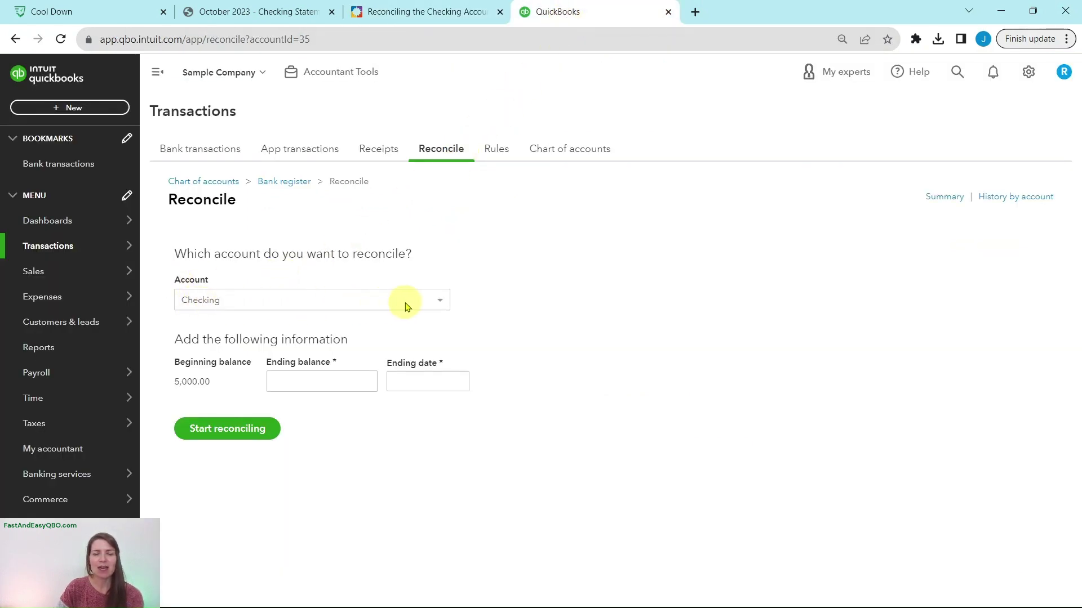
left_click(397, 12)
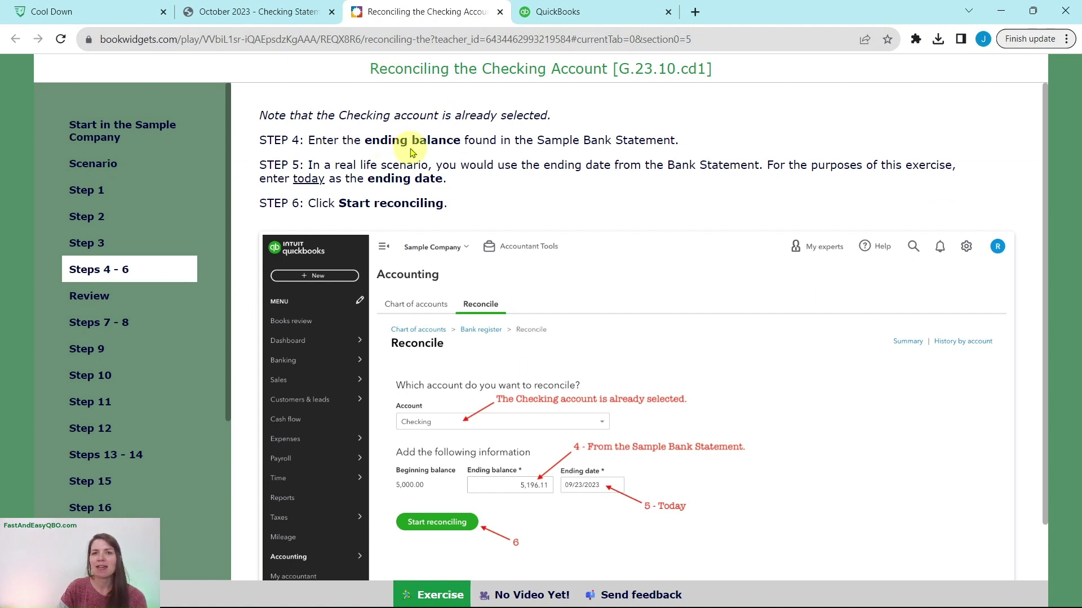
Step: Enter the checking statement's ending balance of 5,196.11 in the QuickBooks reconciliation and verify it against the PDF
left_click(242, 15)
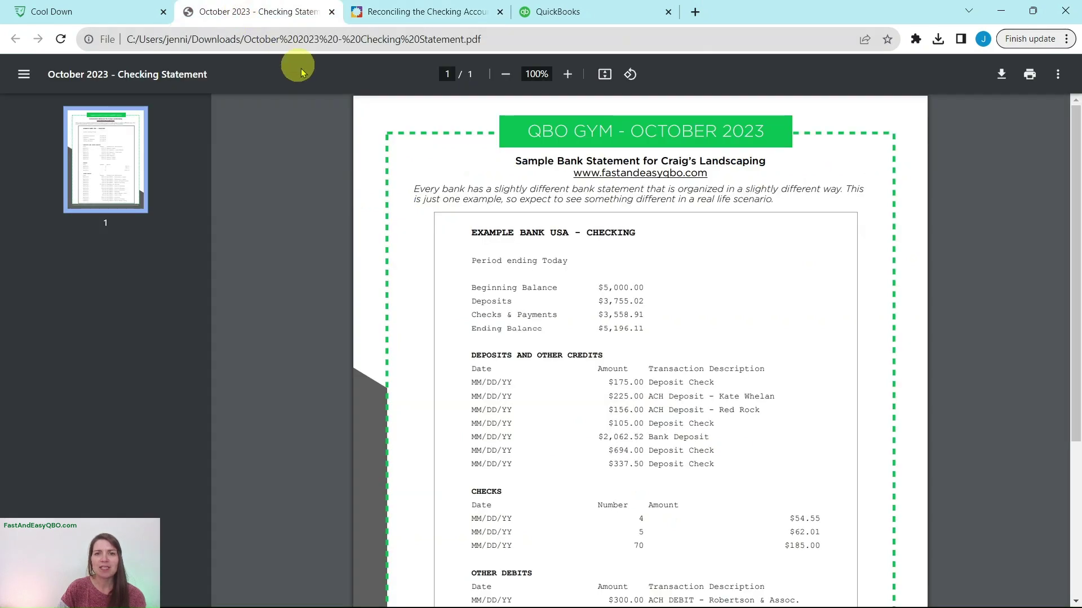
left_click(566, 13)
left_click(340, 376)
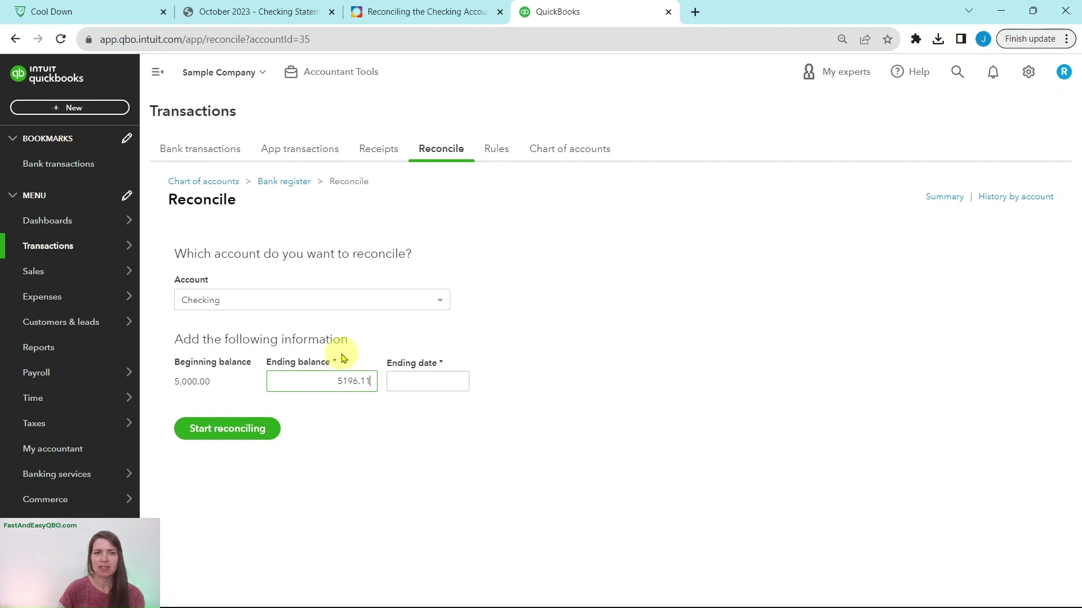
left_click(305, 22)
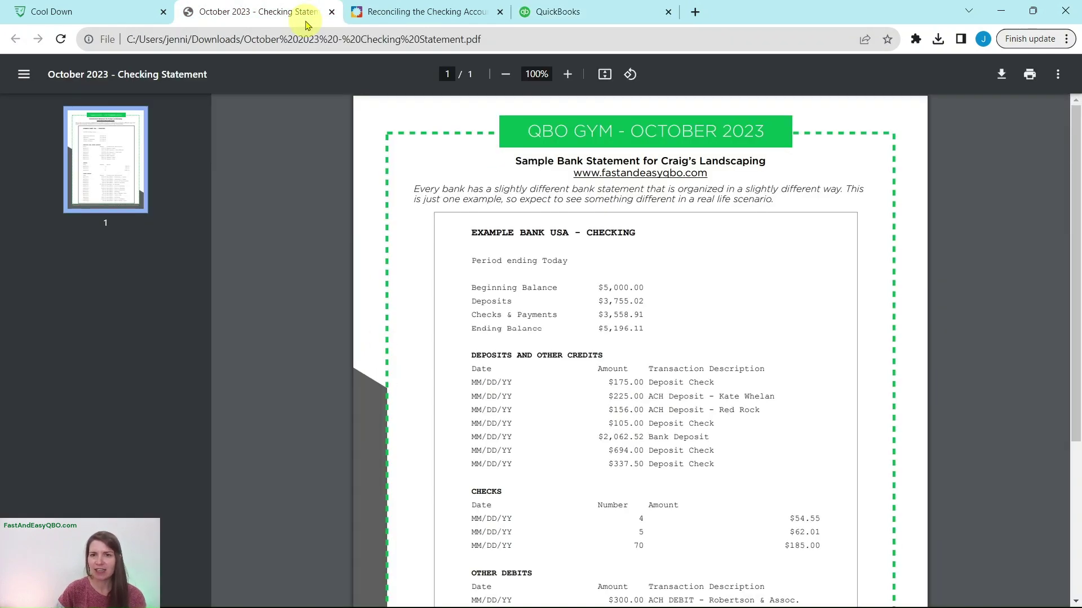
left_click(575, 13)
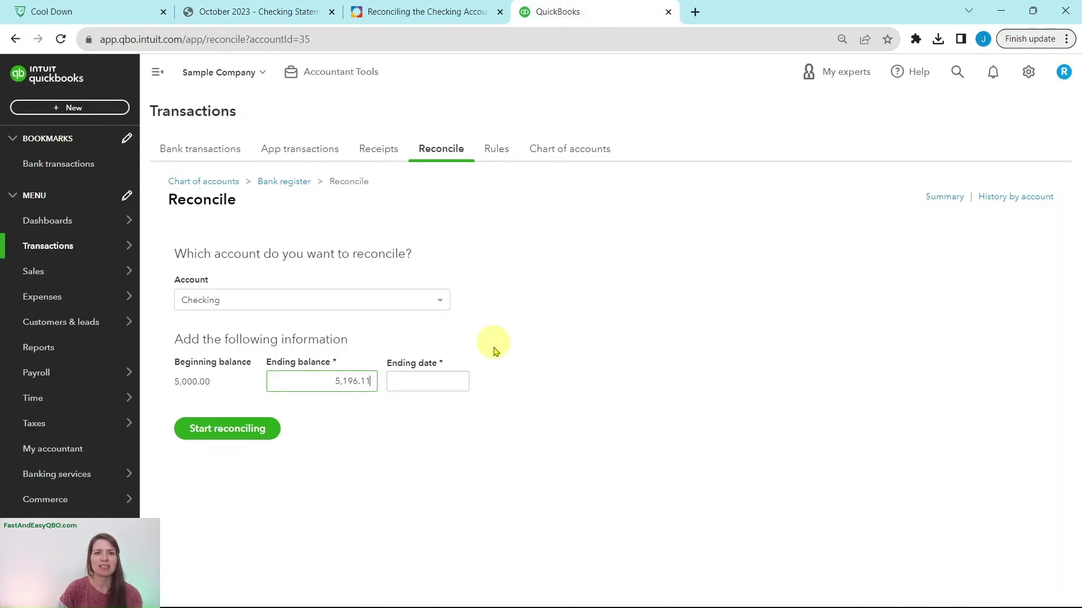
Step: Set the reconciliation's ending date to 10/26/2023 following Step 5, and check the exercise instructions for Step 6
left_click(416, 23)
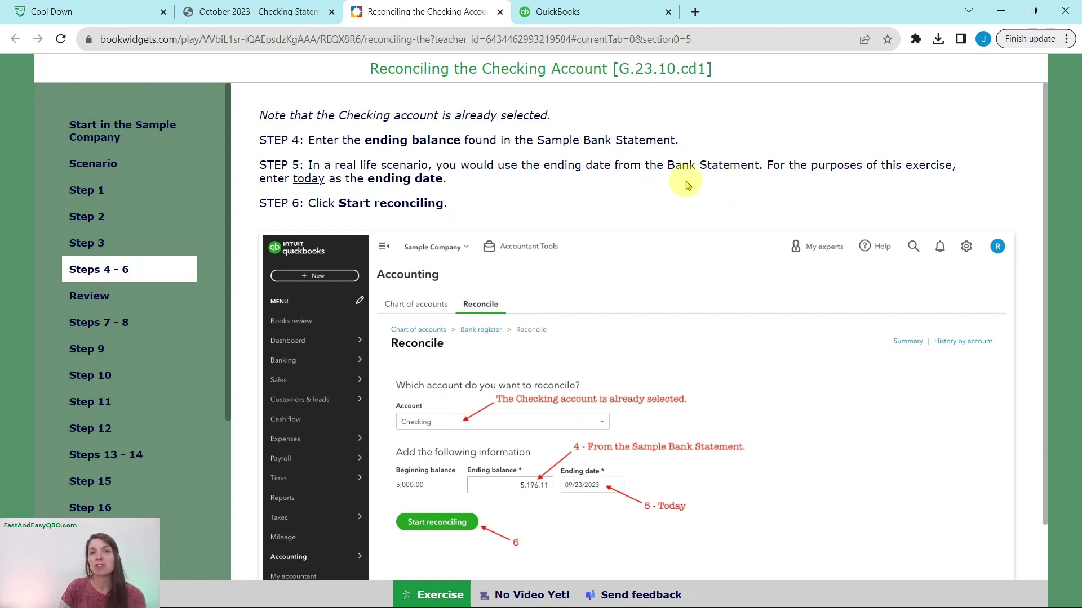
left_click(564, 12)
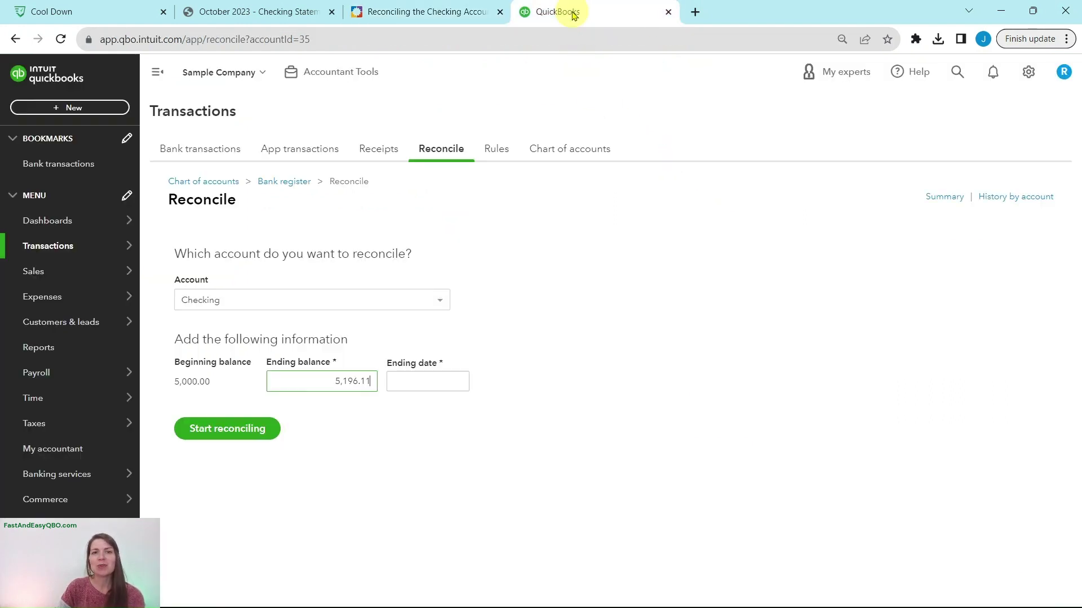
left_click(417, 380)
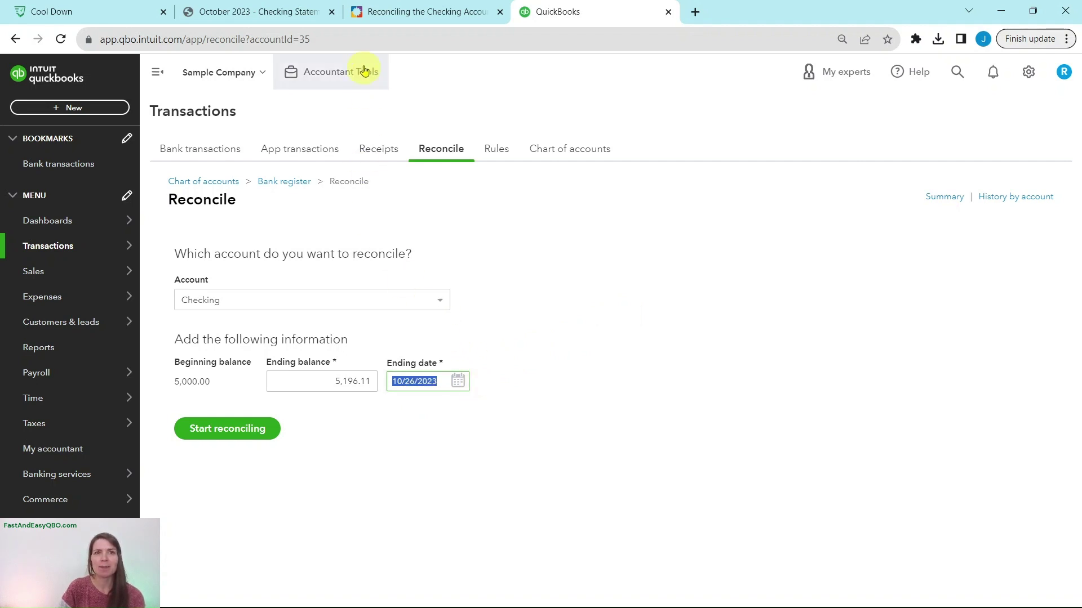
left_click(403, 22)
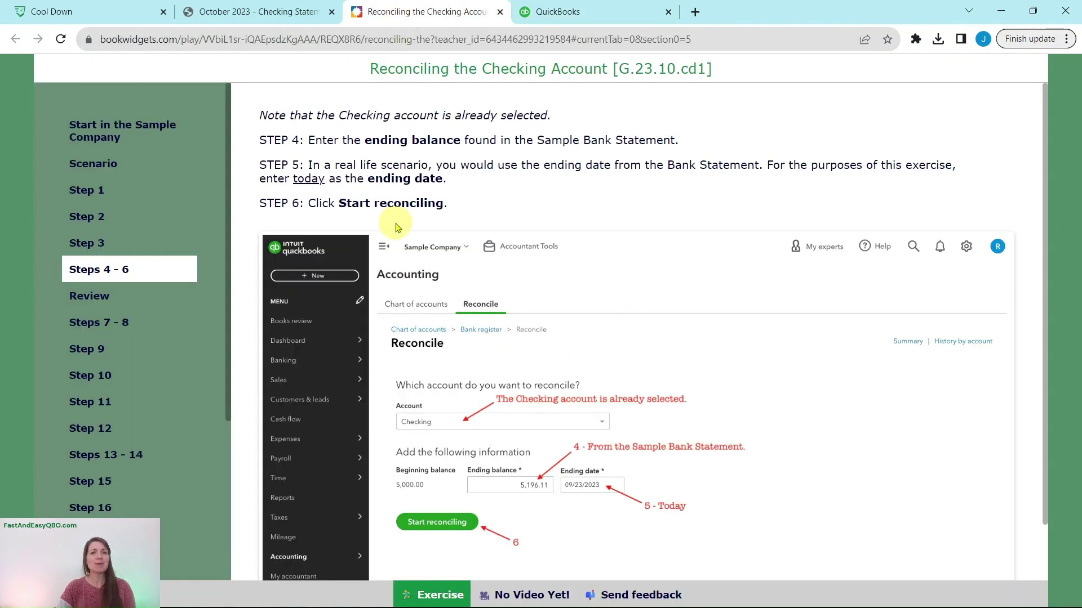
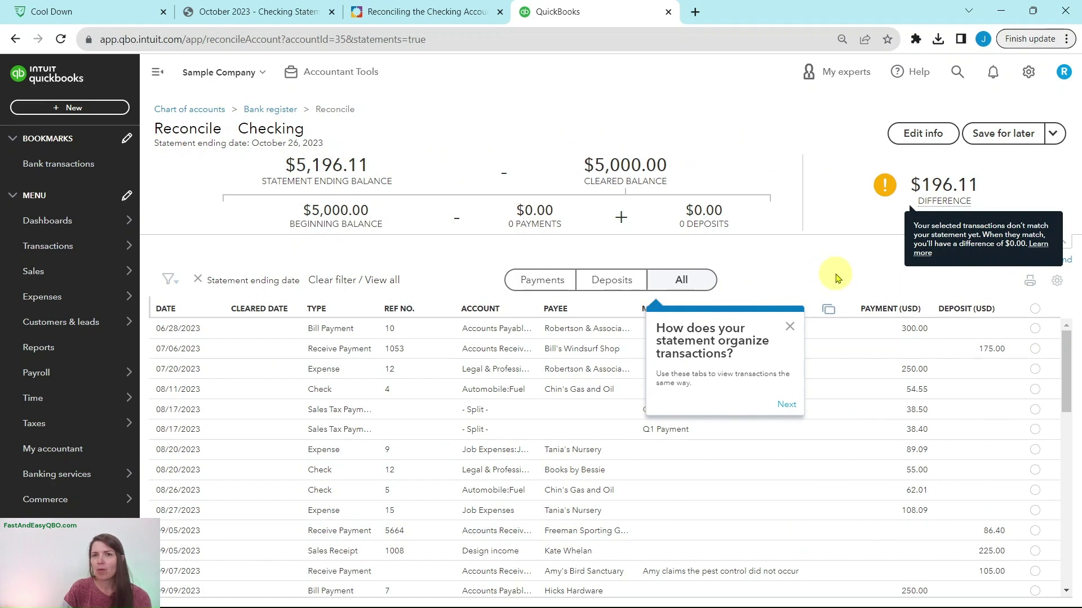
Step: Dismiss the guided-tour pop-ups covering the Checking reconciliation's transaction list
left_click(789, 328)
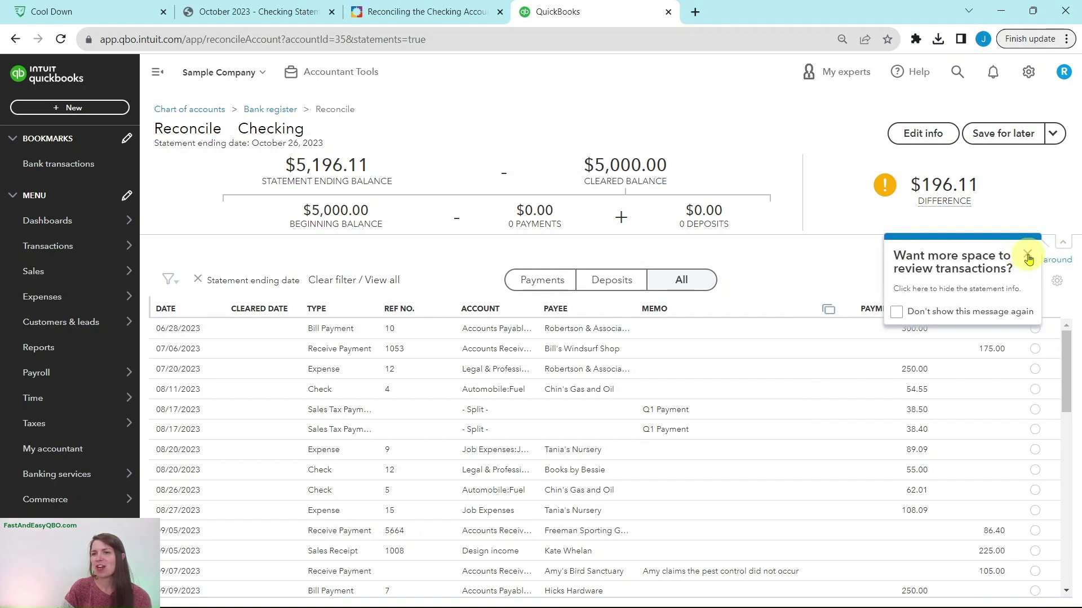
left_click(1025, 257)
left_click(1021, 295)
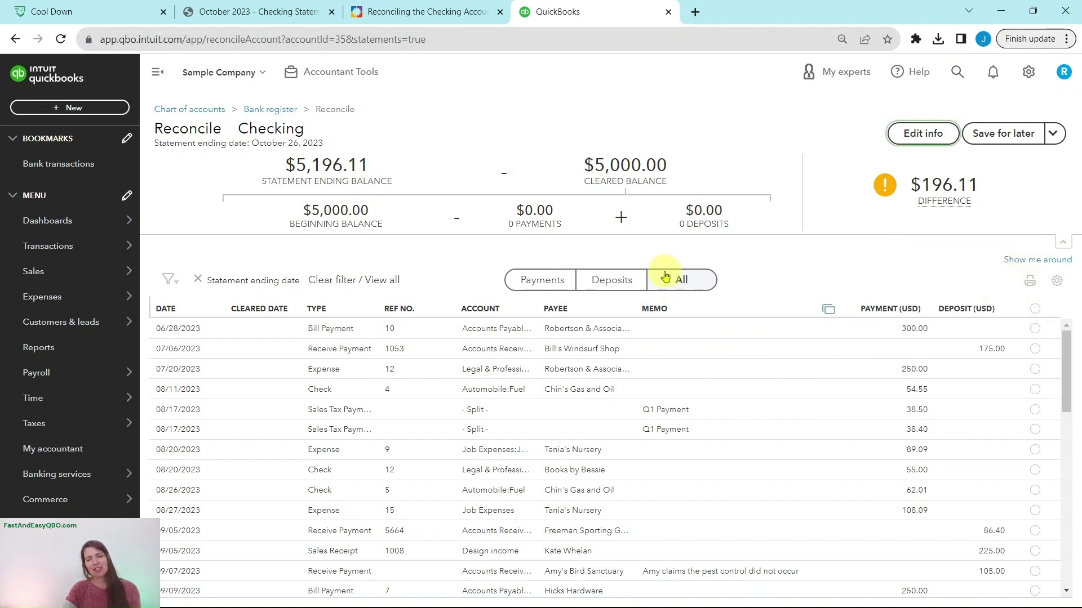
Step: Open the exercise's Review section and read points 1 to 3 on the beginning balance, statement ending balance and Edit info
left_click(417, 17)
left_click(150, 295)
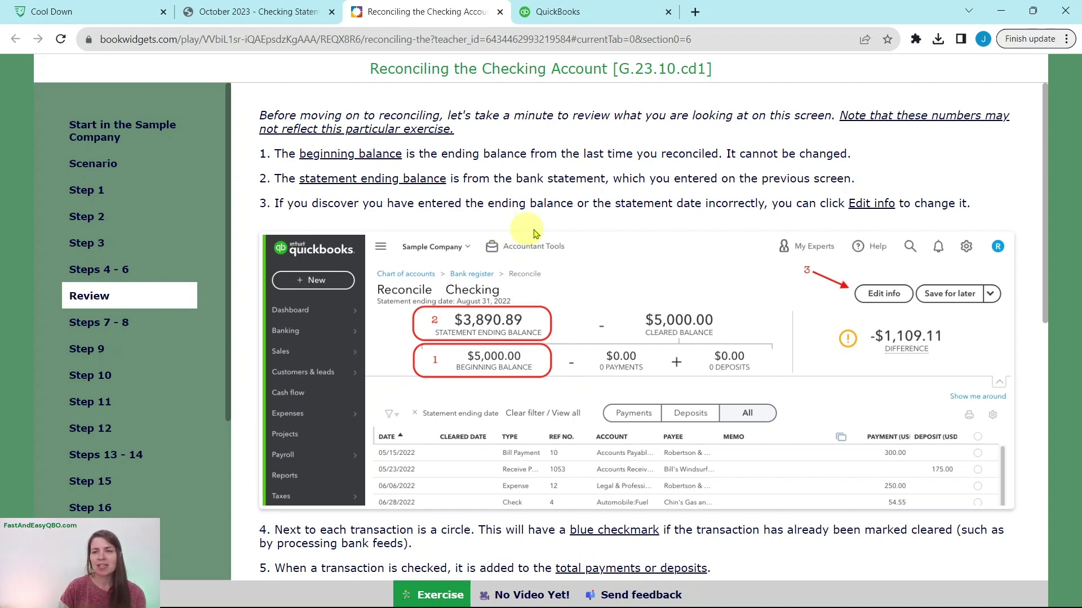
scroll(664, 278, "down", 1)
scroll(663, 279, "down", 4)
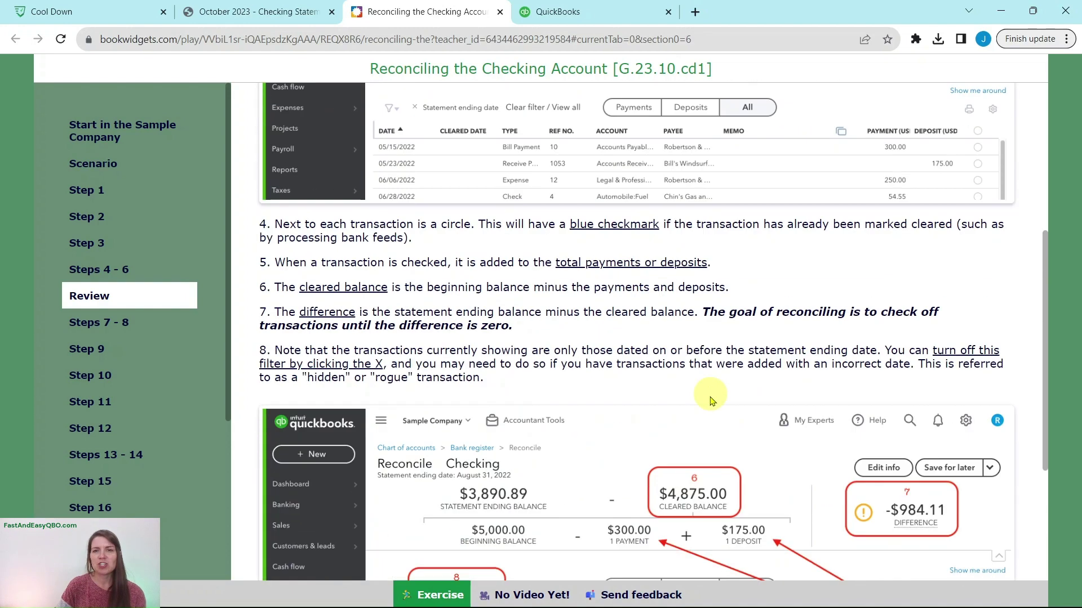
scroll(696, 377, "up", 3)
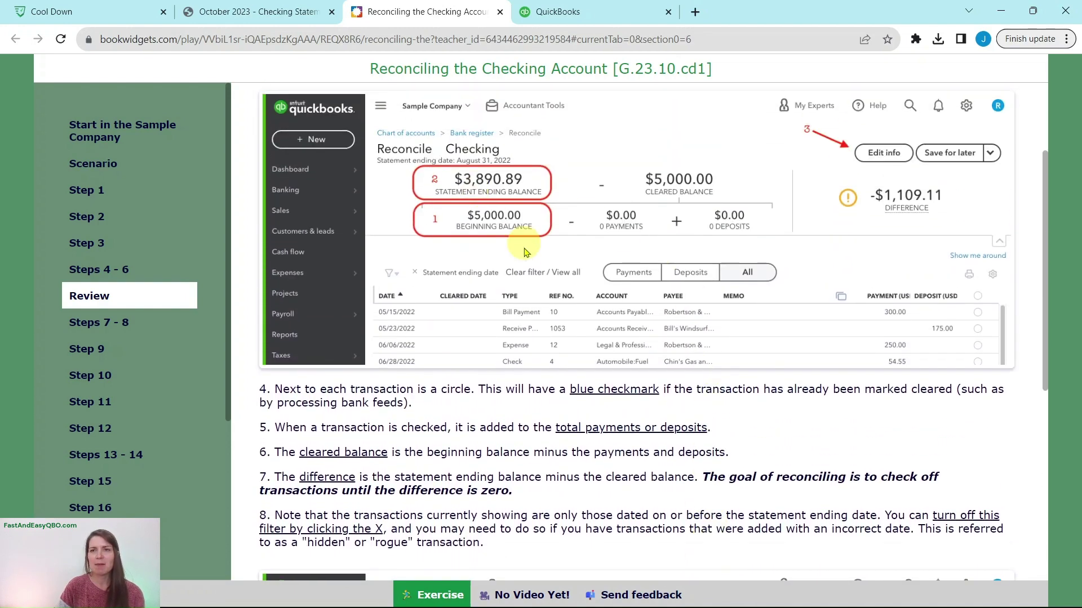
scroll(727, 329, "up", 2)
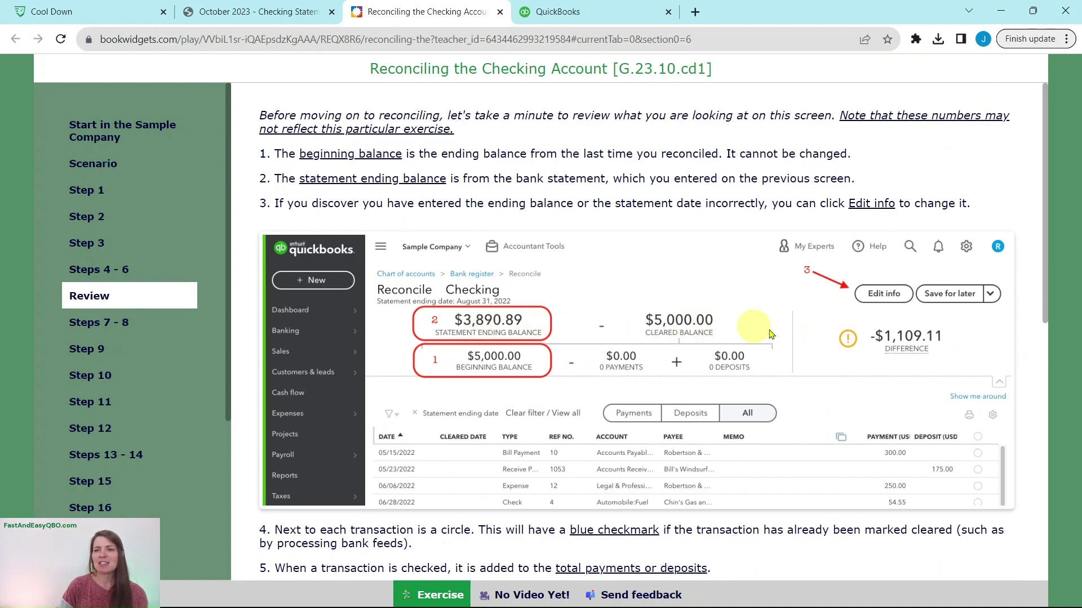
scroll(789, 395, "down", 7)
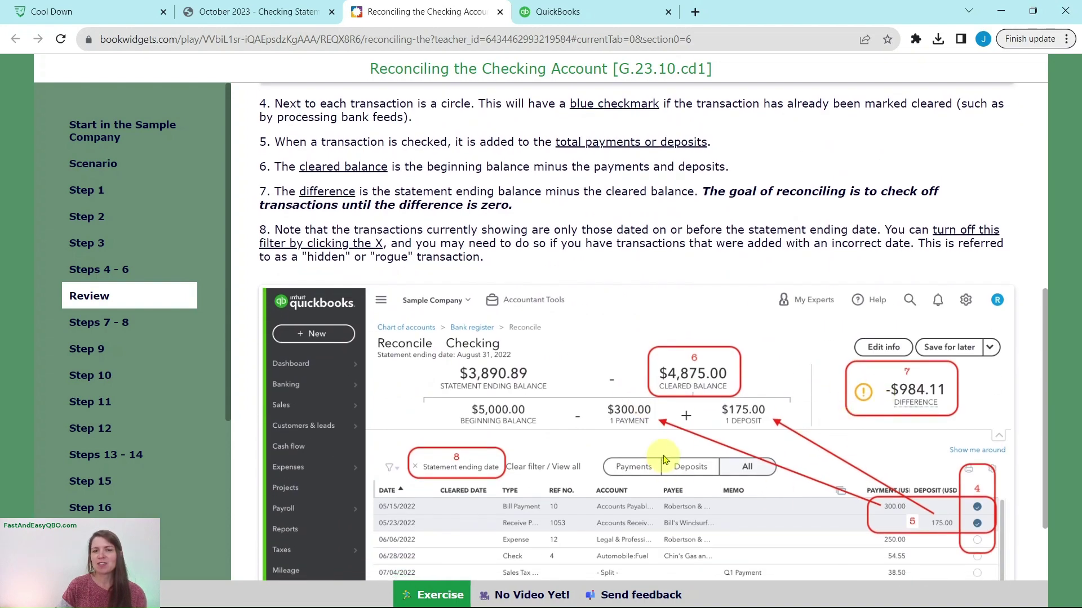
scroll(659, 417, "up", 7)
scroll(667, 366, "up", 1)
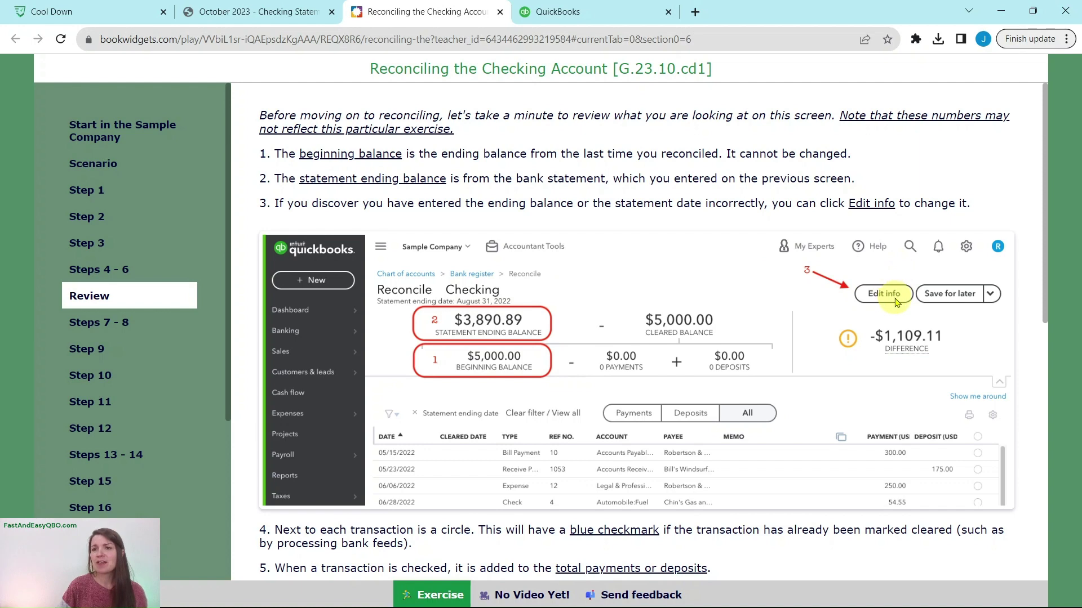
Step: Read Review points 4 to 8 on checkmarks, cleared balance, difference and the statement ending date filter, plus the closing note on existing checkmarks
scroll(886, 297, "down", 8)
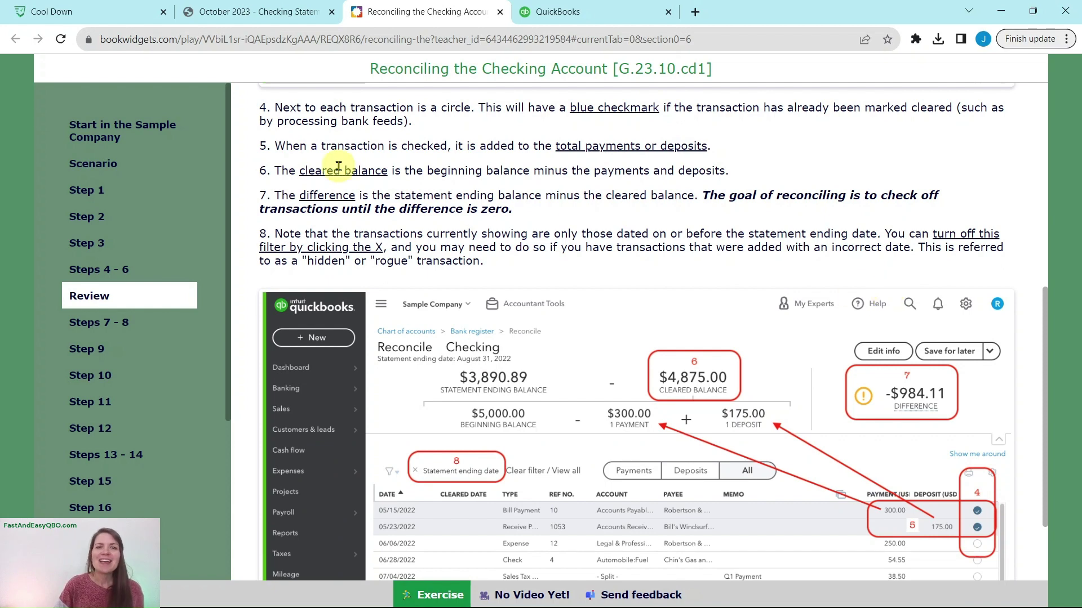
scroll(827, 258, "down", 1)
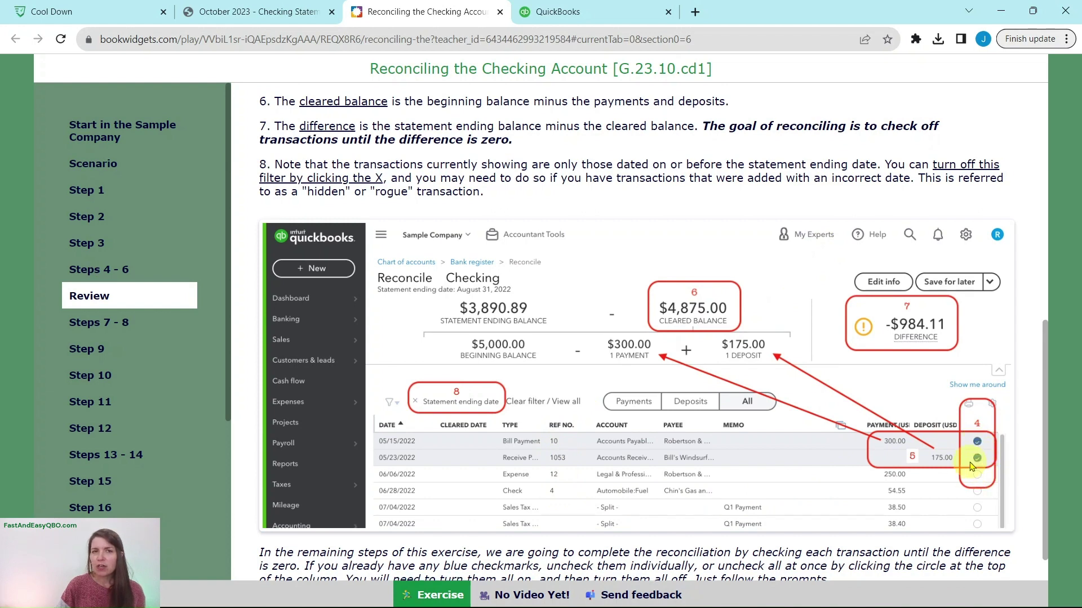
scroll(972, 467, "up", 1)
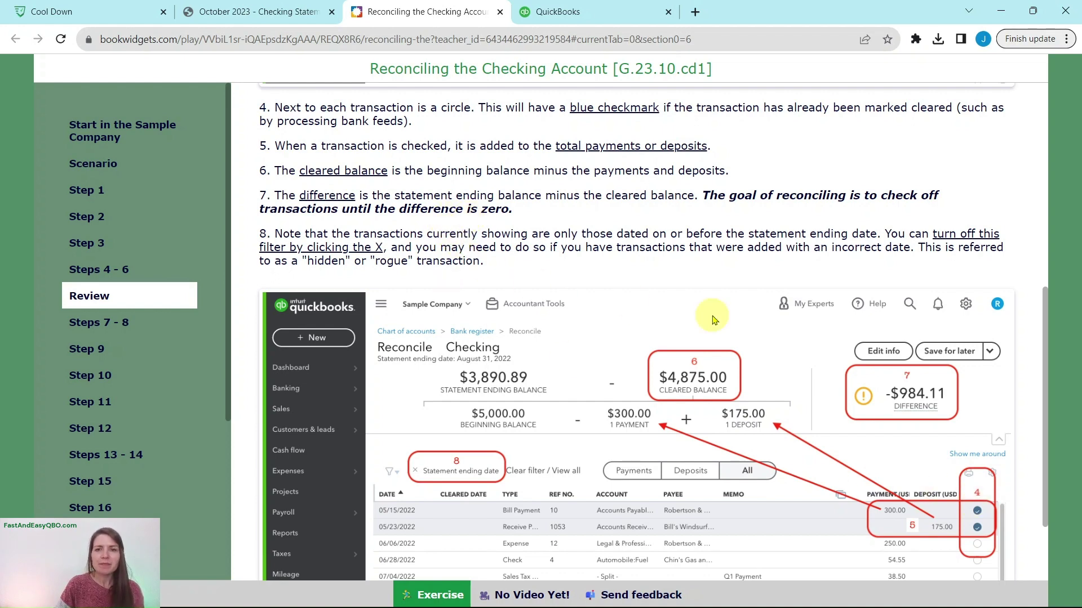
scroll(845, 369, "down", 1)
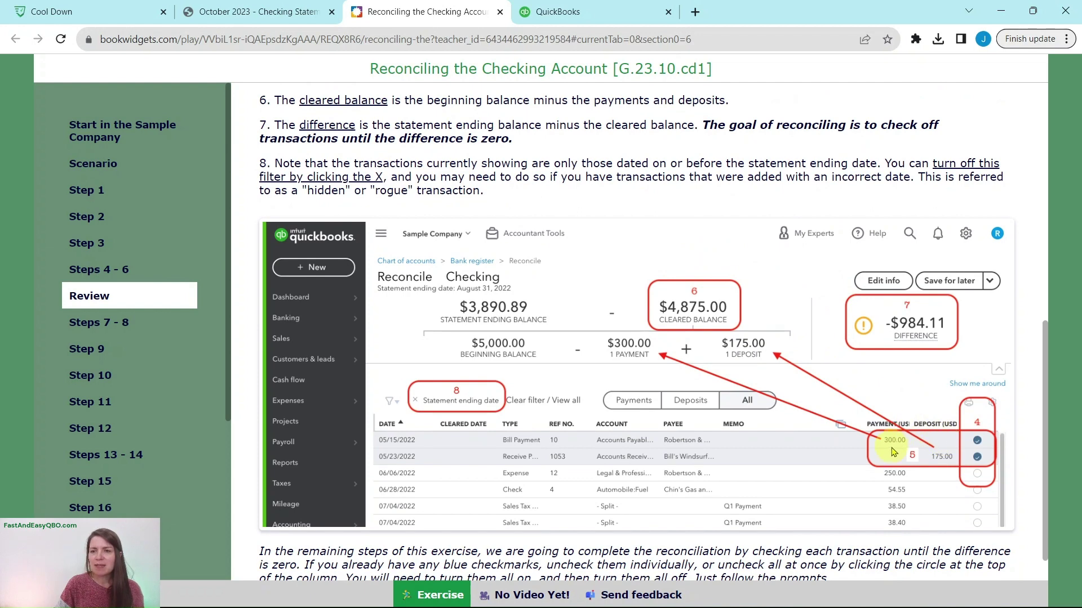
scroll(924, 437, "up", 1)
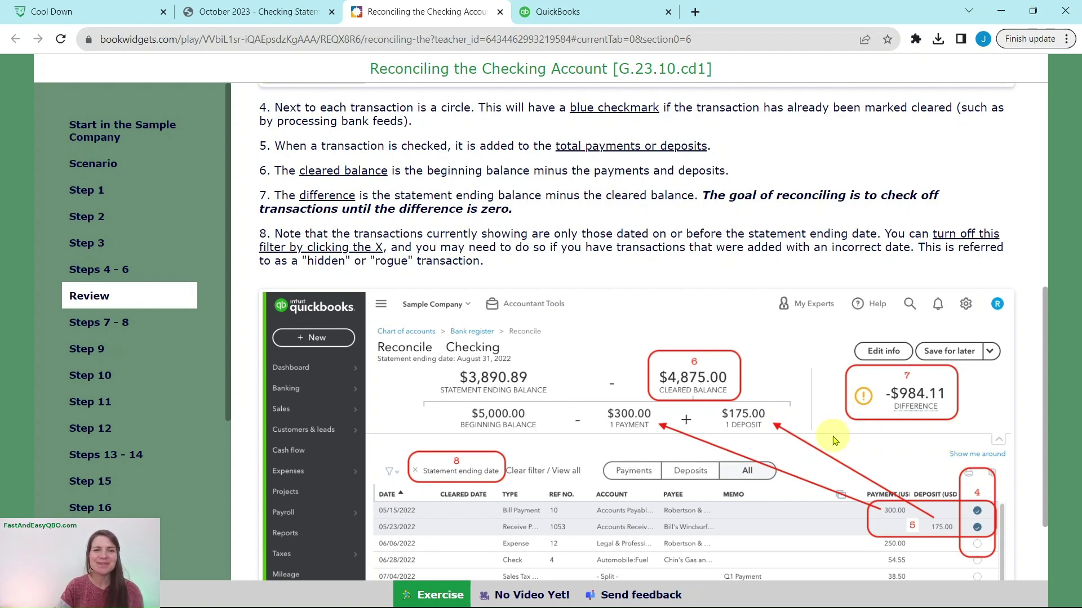
scroll(829, 441, "down", 1)
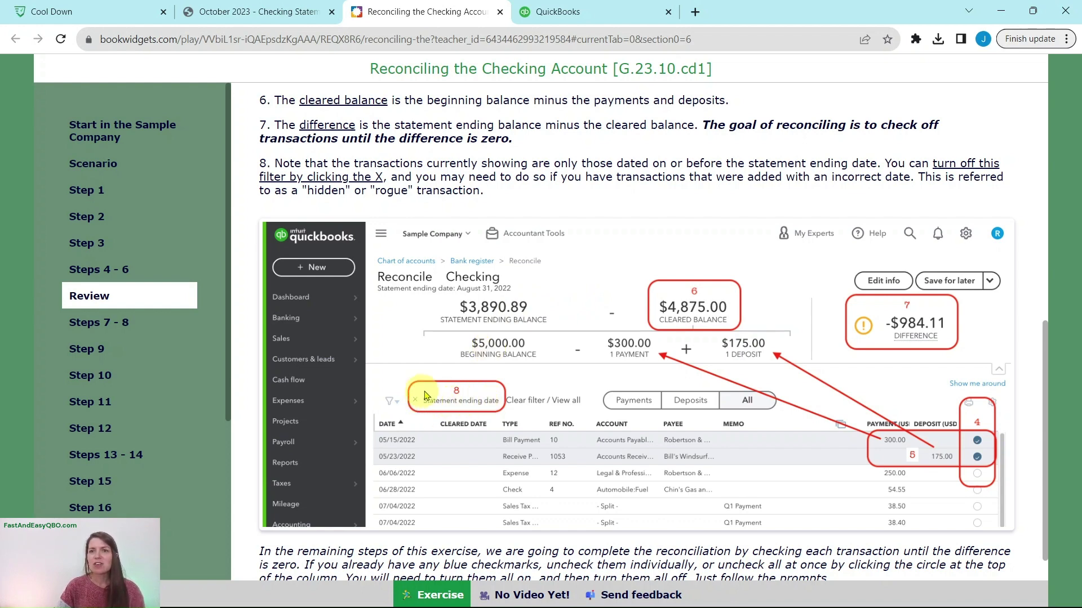
scroll(538, 378, "down", 1)
scroll(538, 378, "down", 2)
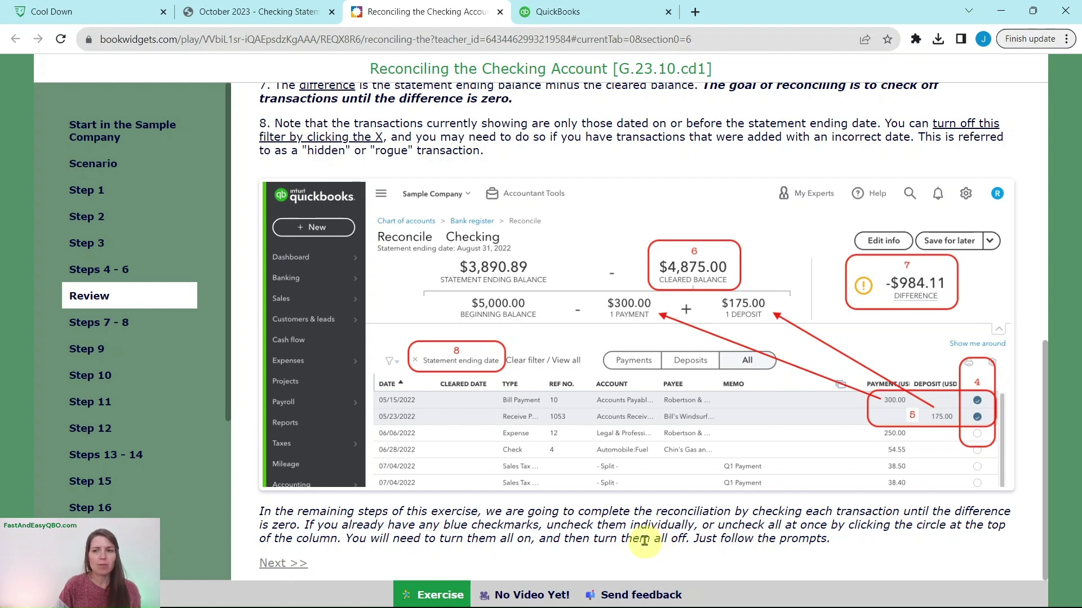
Step: Inspect the QuickBooks transaction list for existing checkmarks, and try marking and unmarking the 300.00 bill payment
left_click(583, 15)
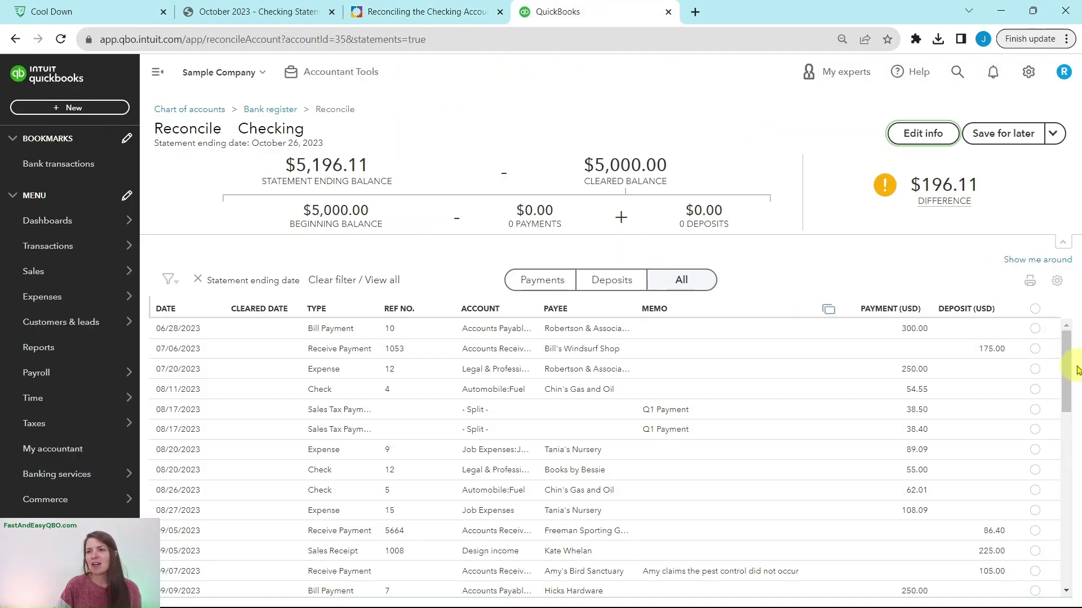
scroll(1039, 507, "down", 4)
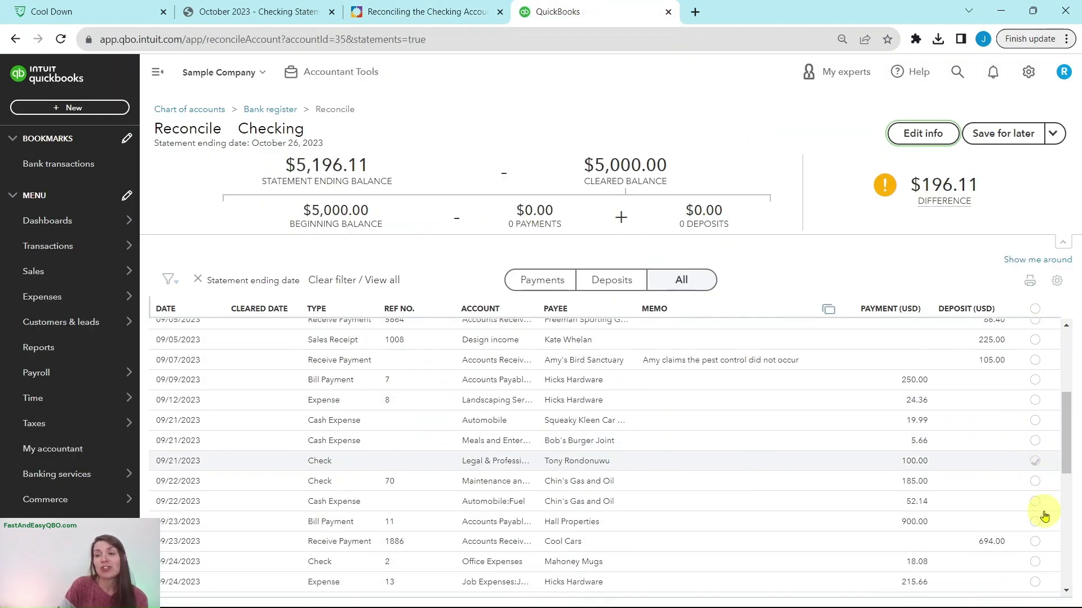
scroll(1044, 515, "down", 6)
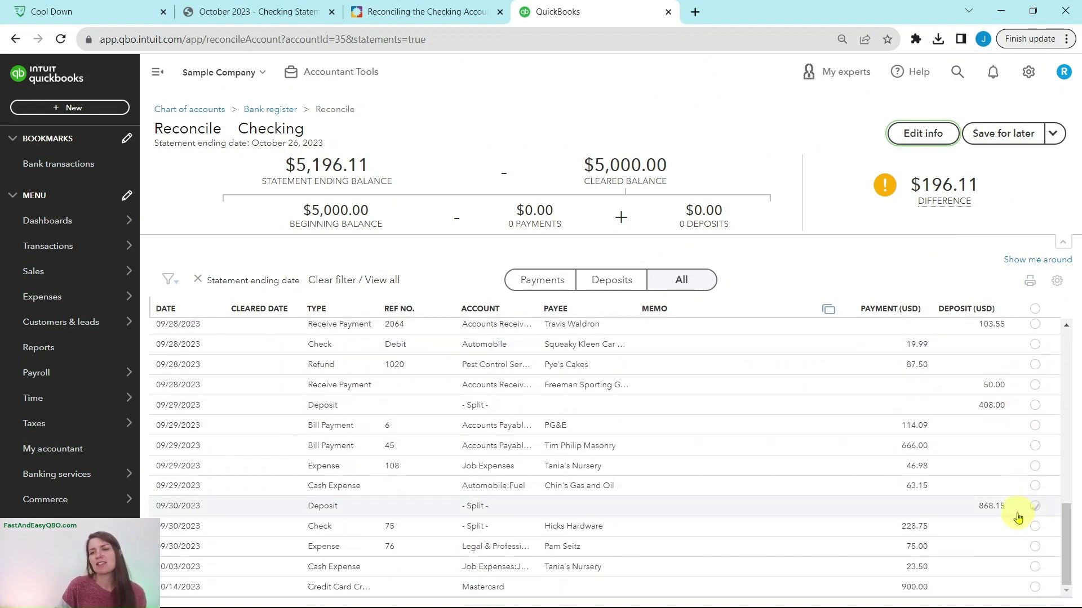
scroll(1018, 517, "up", 10)
left_click(1035, 328)
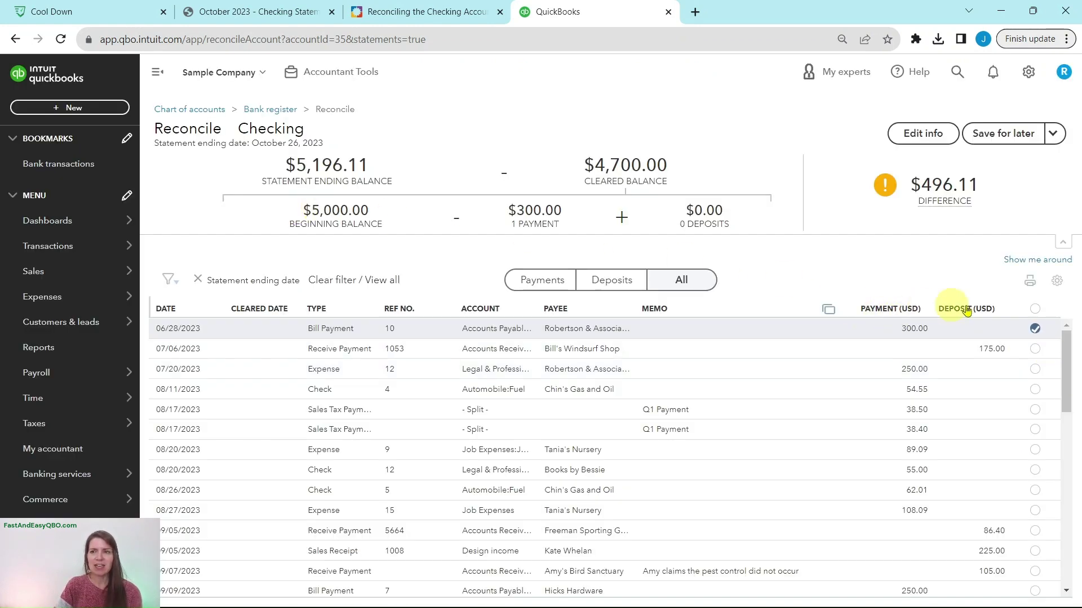
left_click(1035, 329)
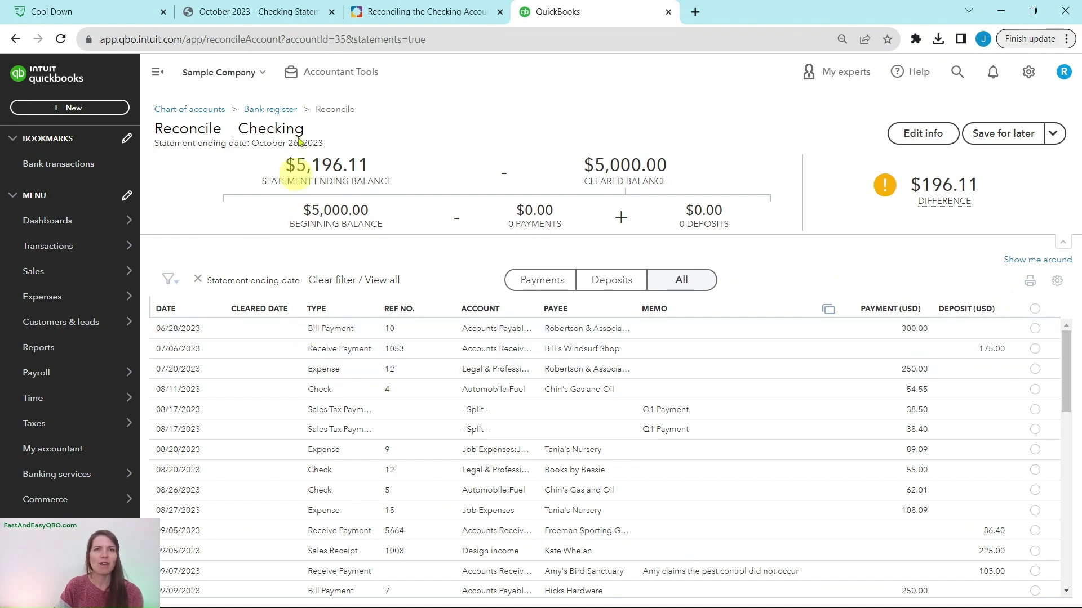
Step: Consult Steps 7 and 8 of the exercise and show only the deposit transactions in the QuickBooks reconciliation
left_click(389, 11)
left_click(94, 330)
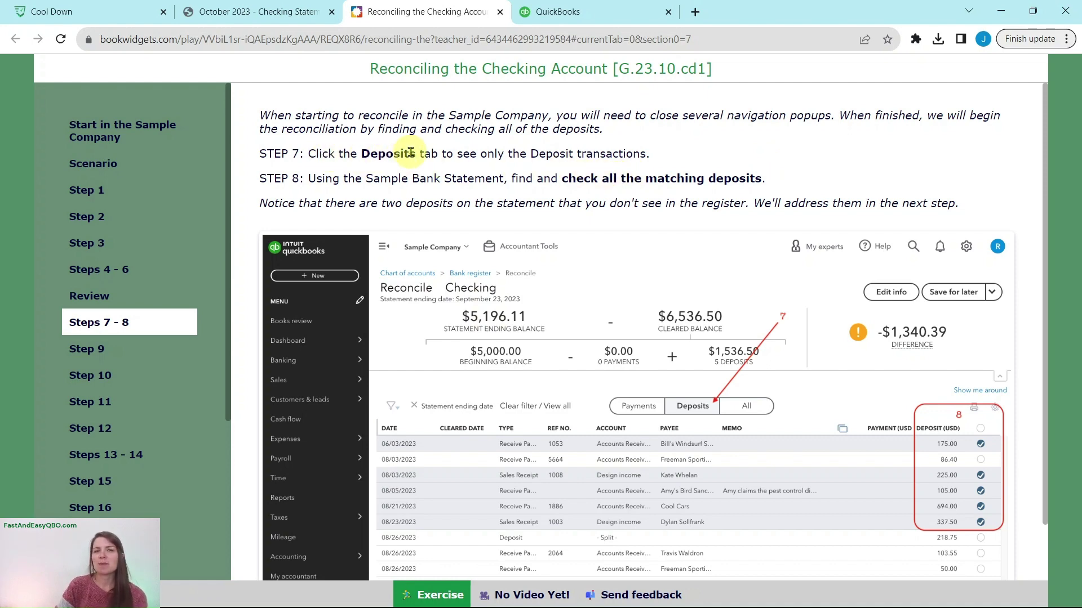
left_click(566, 14)
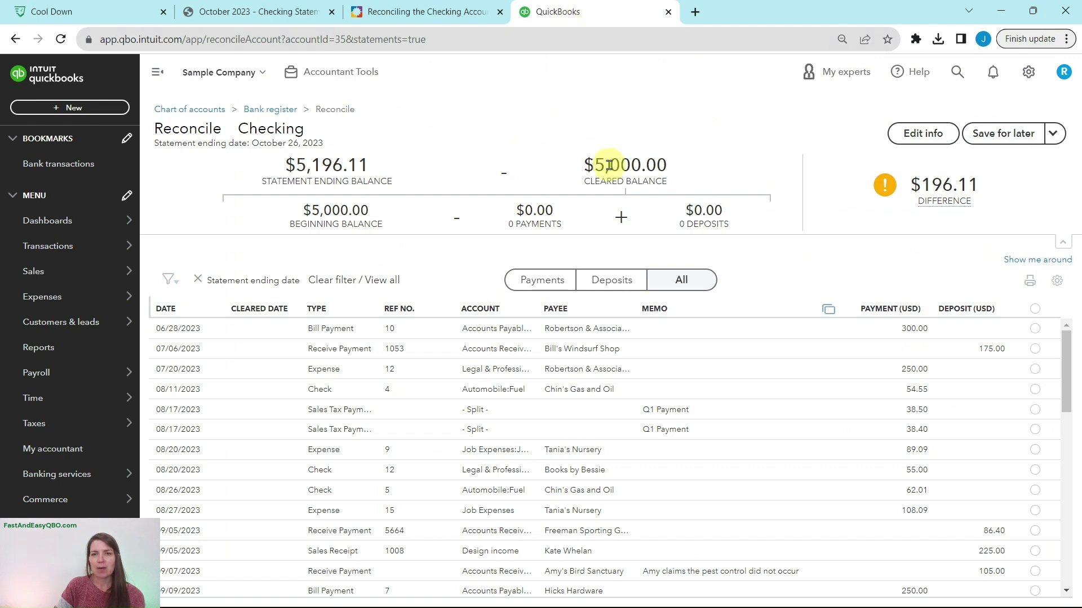
left_click(619, 287)
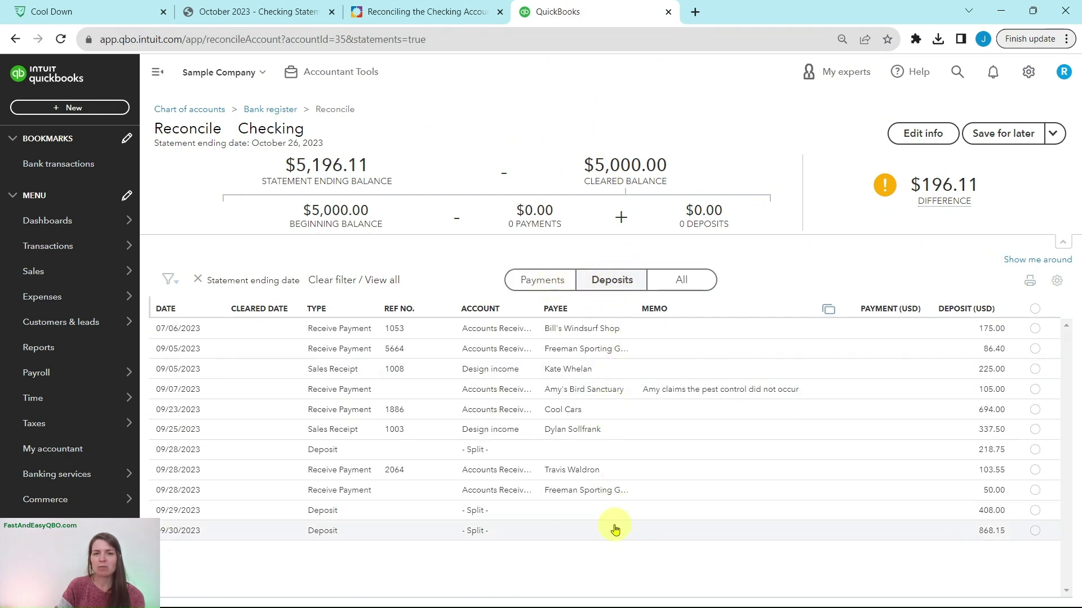
Step: Review the deposits, checks and other debits on the October 2023 PDF statement and reread Step 8 before returning to QuickBooks
left_click(285, 12)
scroll(786, 380, "down", 4)
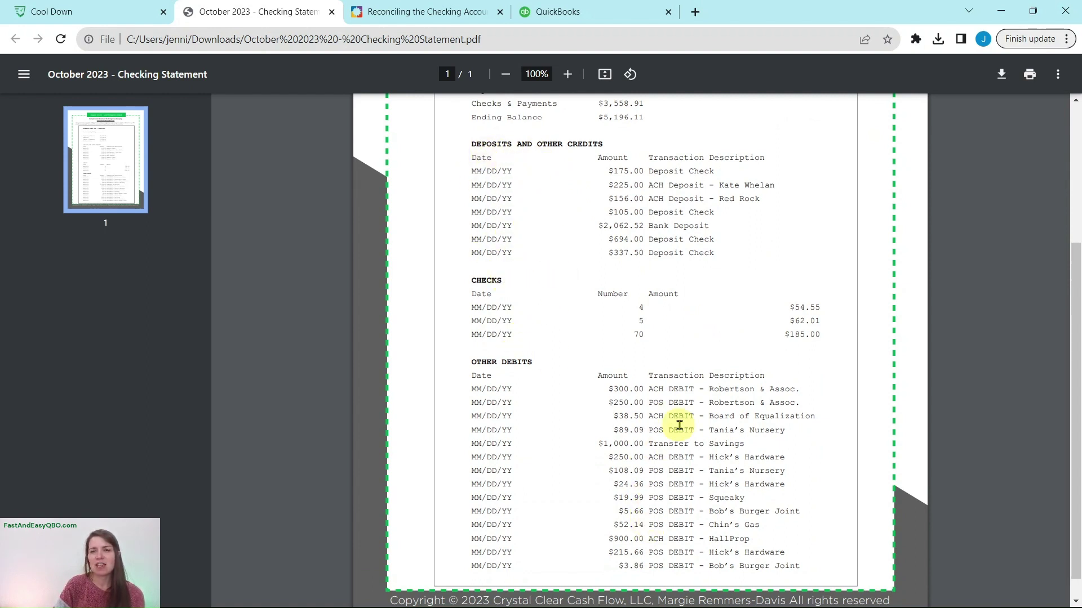
scroll(682, 421, "down", 1)
scroll(686, 417, "up", 2)
scroll(686, 418, "up", 3)
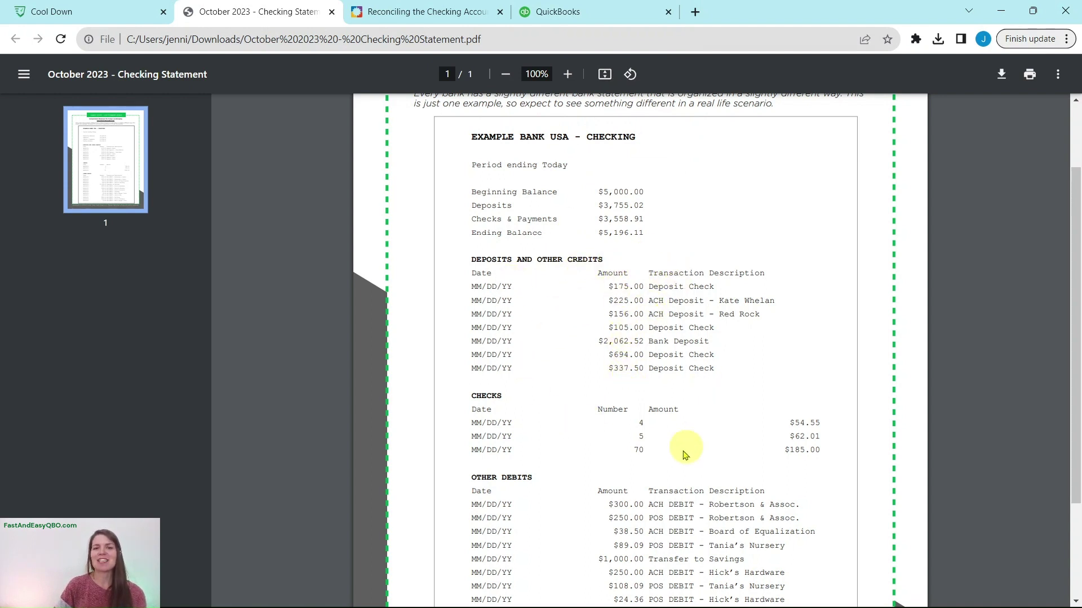
left_click(442, 15)
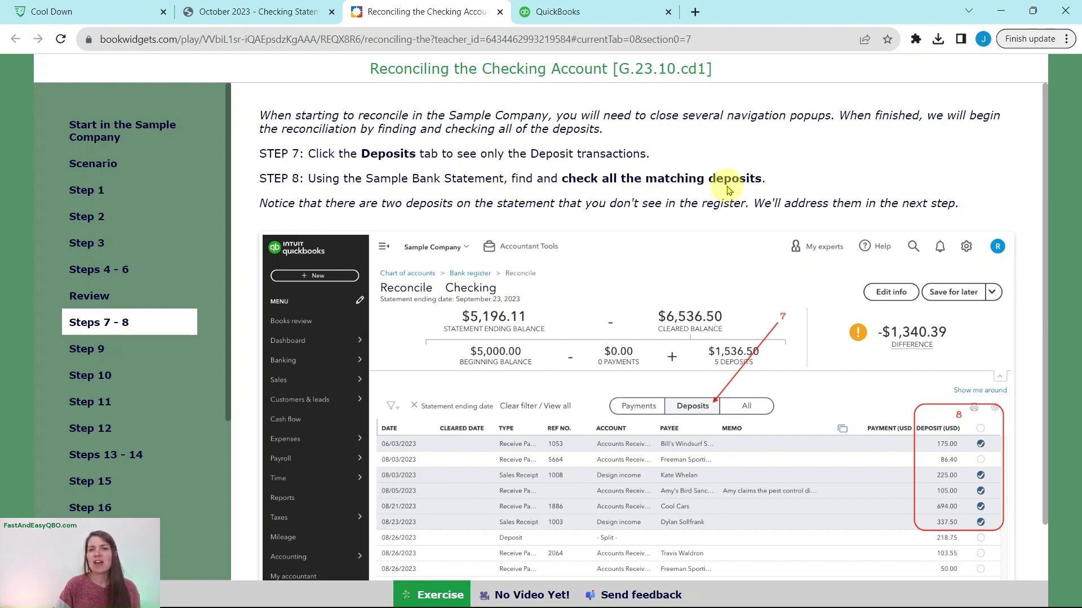
left_click(596, 15)
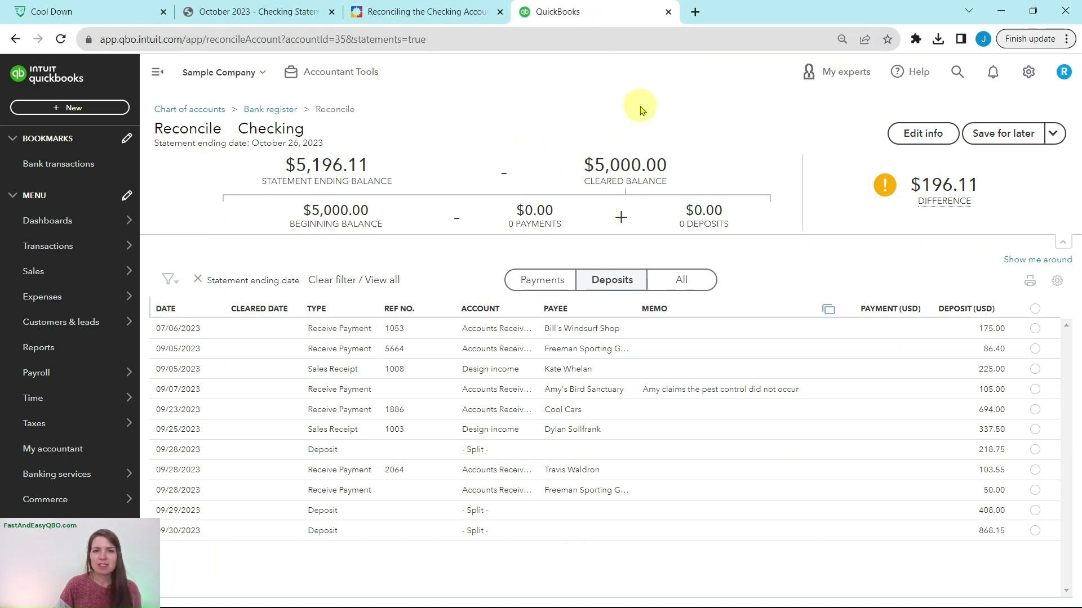
Step: Match the statement's first two deposits in QuickBooks by marking the 175.00 payment and the 225.00 sales receipt as cleared
left_click(236, 17)
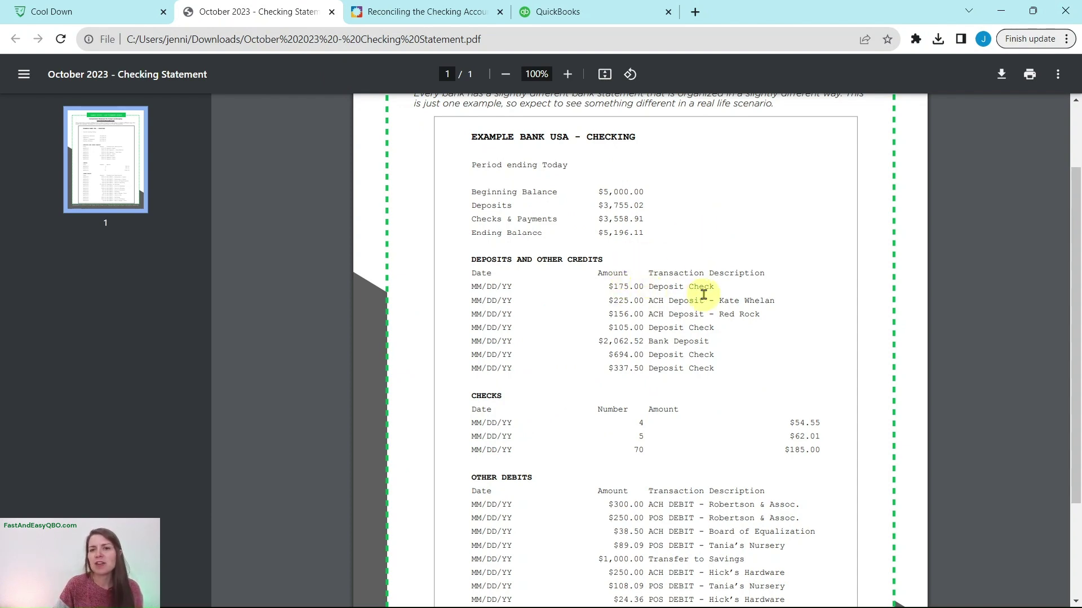
left_click(581, 11)
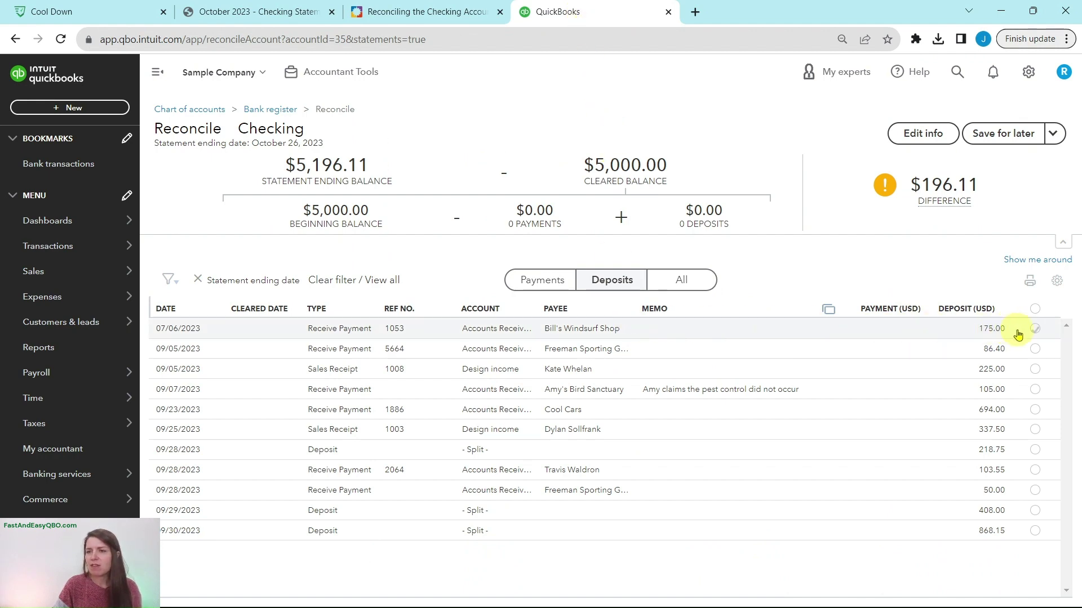
left_click(1035, 330)
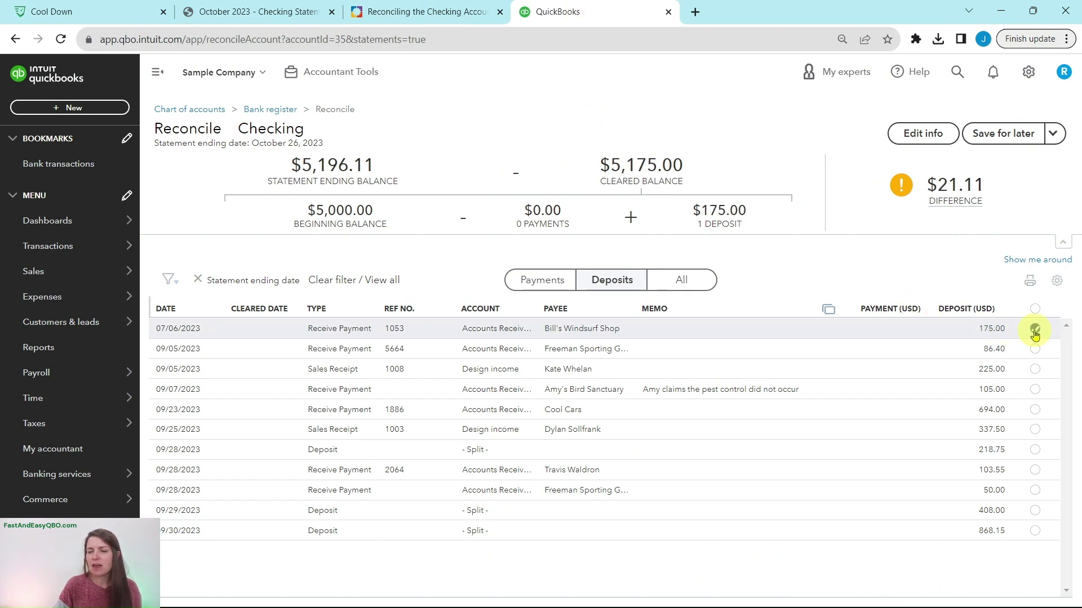
left_click(284, 11)
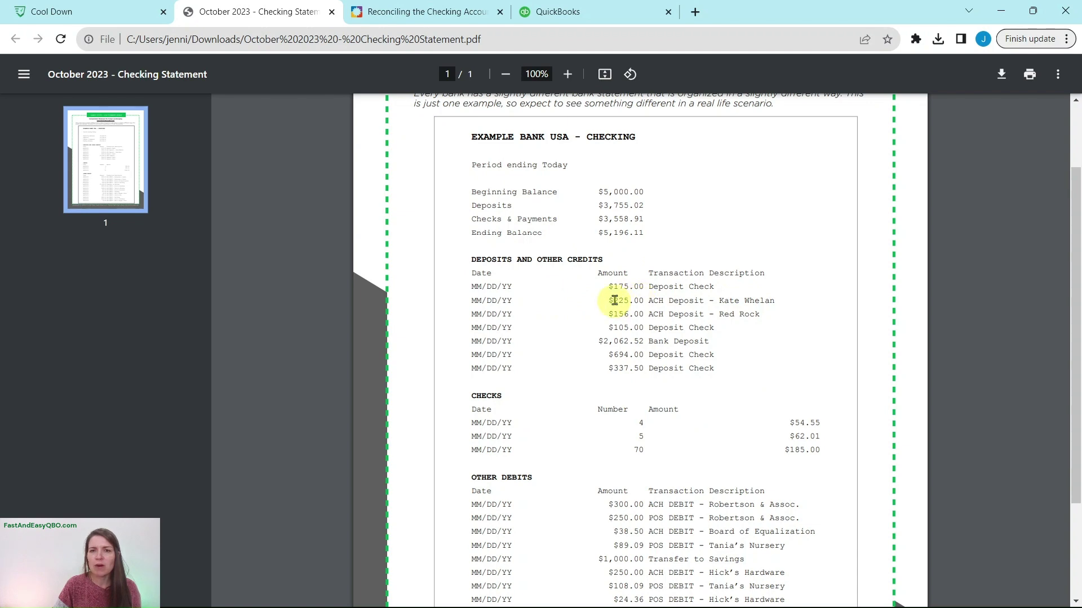
left_click(603, 16)
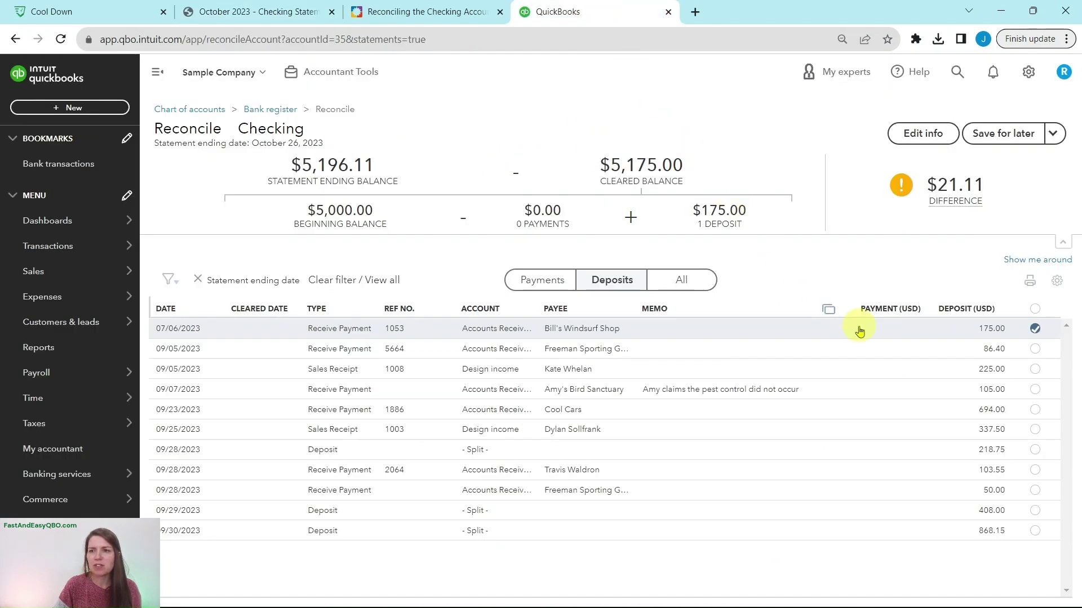
left_click(1035, 372)
Step: Recheck the Step 8 note on missing deposits, then compare the statement's 156.00 Red Rock deposit with the QuickBooks deposit list
left_click(448, 13)
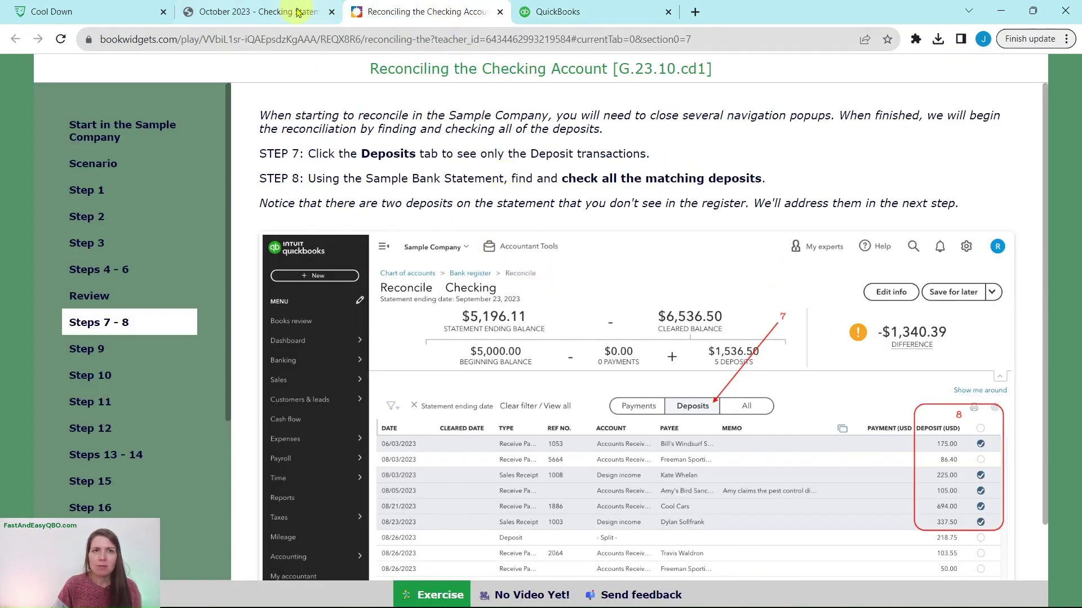
left_click(262, 12)
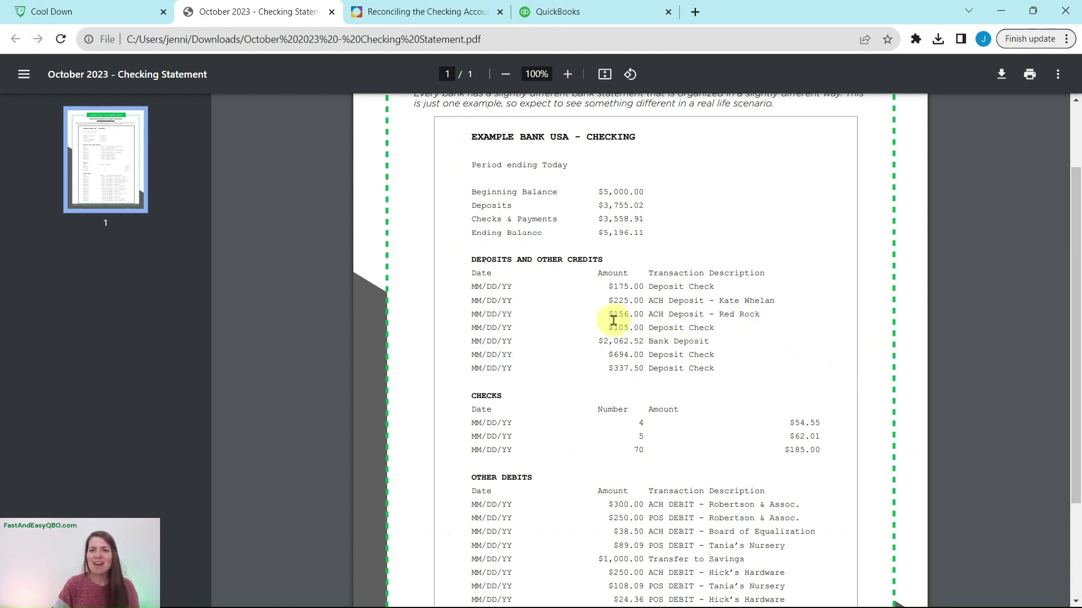
left_click(583, 26)
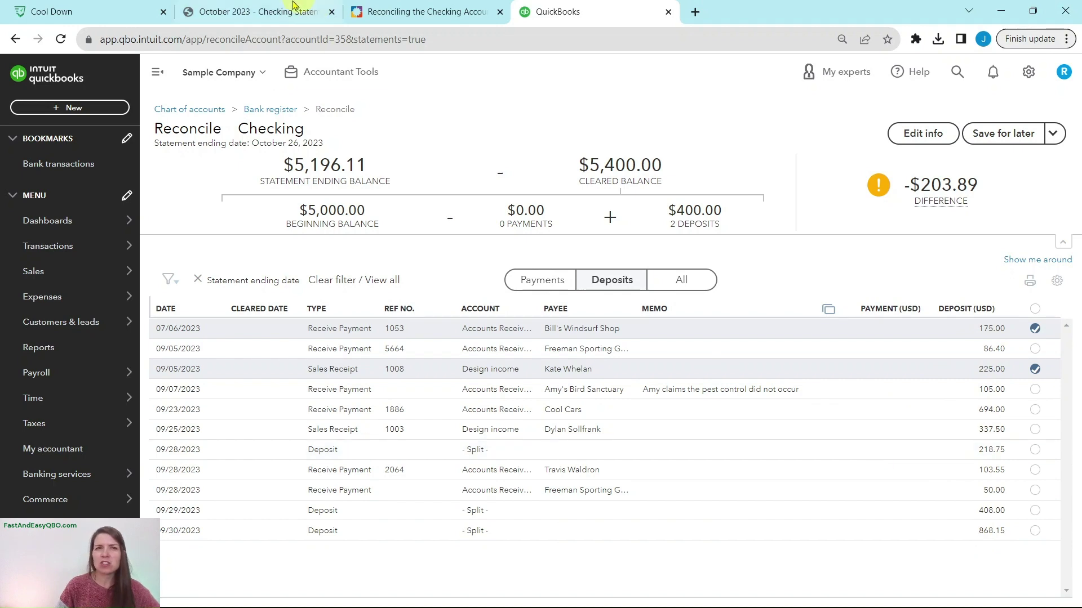
Step: Match the statement's 105.00 check deposit by marking the 105.00 Amy's Bird Sanctuary payment as cleared in the QuickBooks reconciliation
left_click(263, 21)
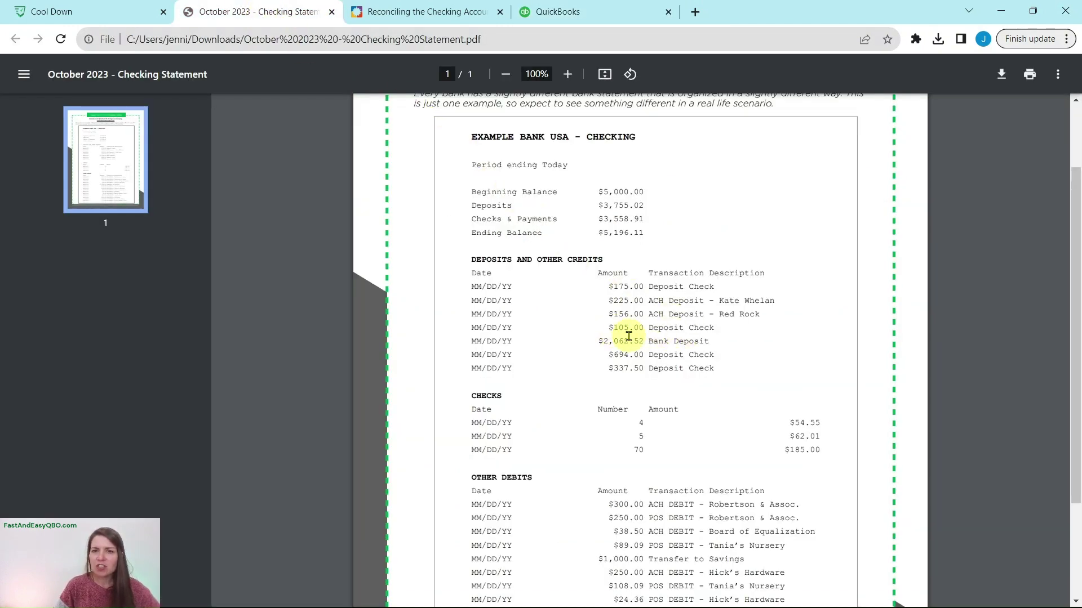
left_click(585, 13)
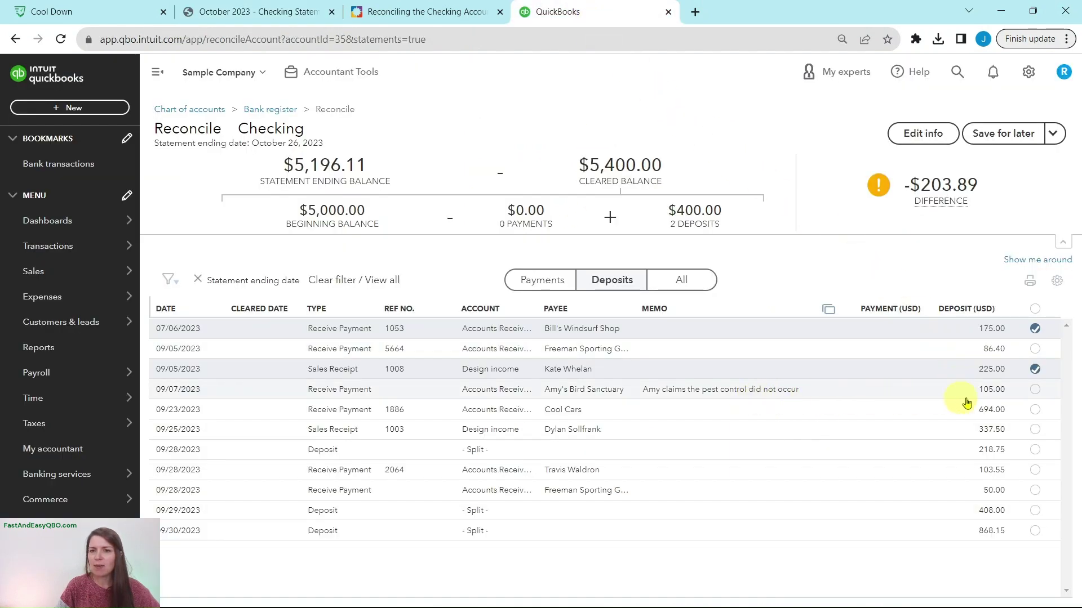
left_click(1035, 391)
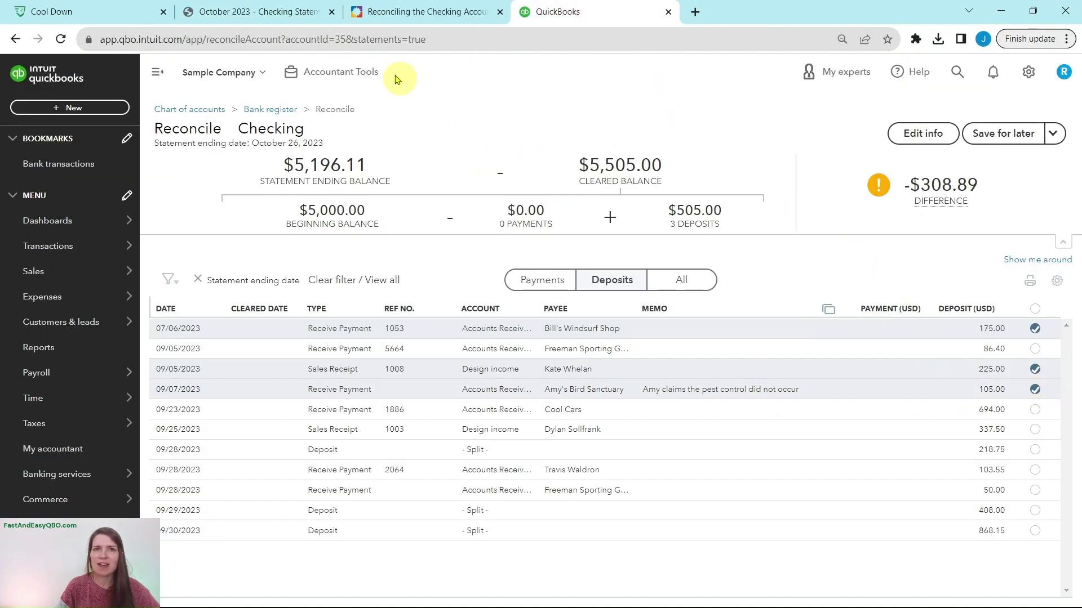
Step: Recheck the Step 8 note on missing deposits, then compare the statement's $2,062.52 bank deposit with the QuickBooks deposit list
left_click(394, 16)
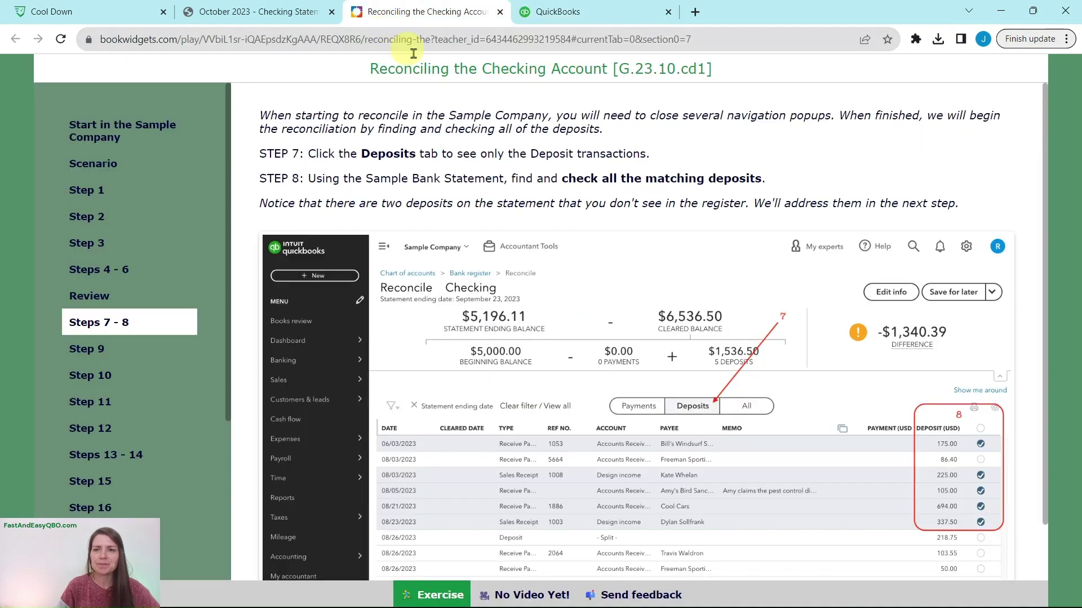
left_click(242, 13)
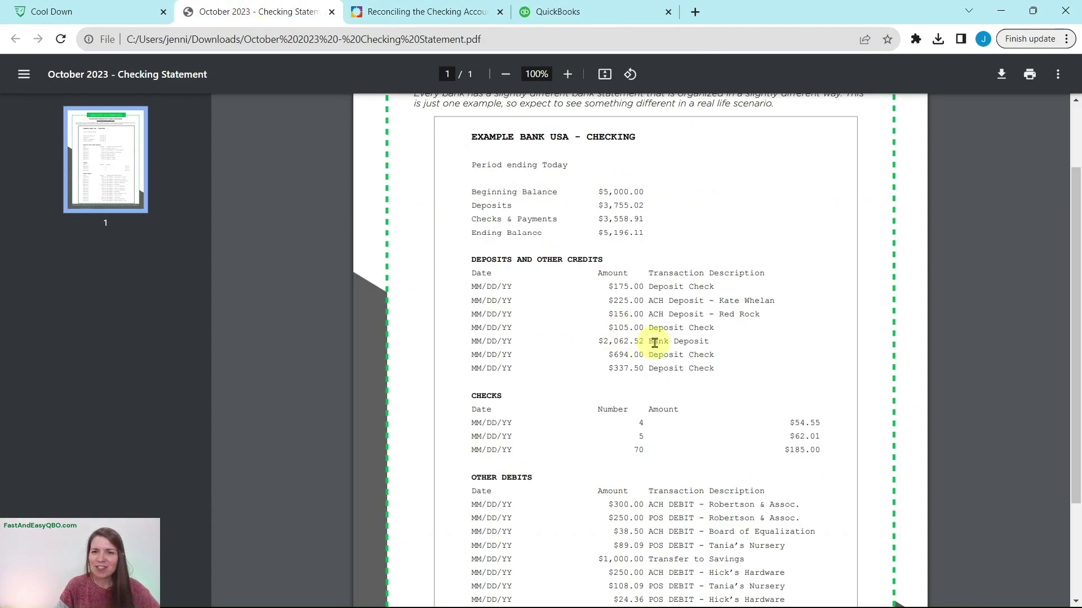
left_click(573, 18)
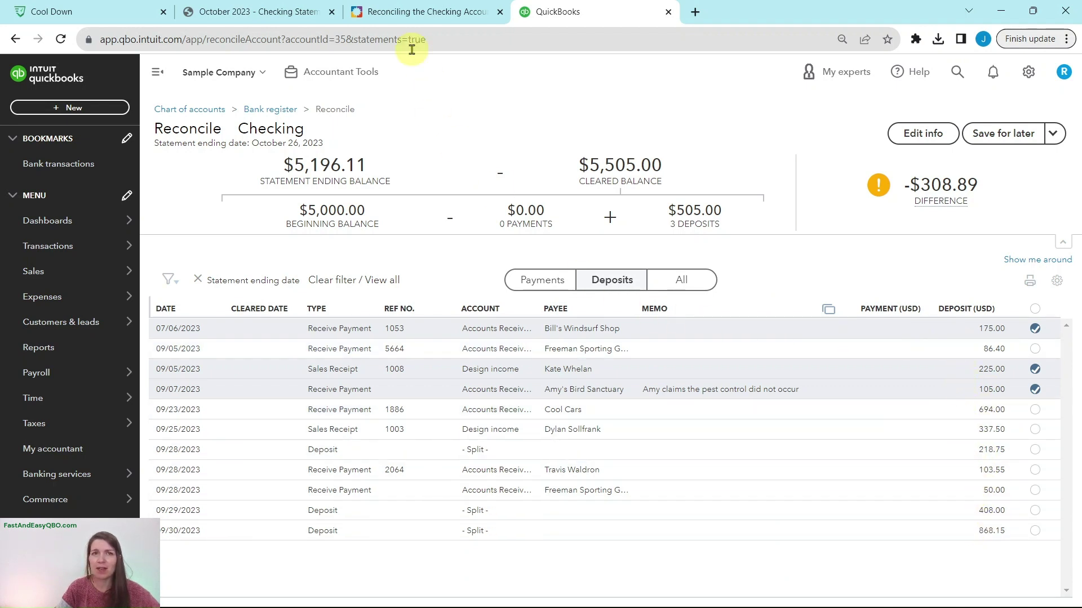
Step: Check the statement's last two deposits and mark the 694.00 Cool Cars payment and the 337.50 sales receipt as cleared in QuickBooks
left_click(287, 17)
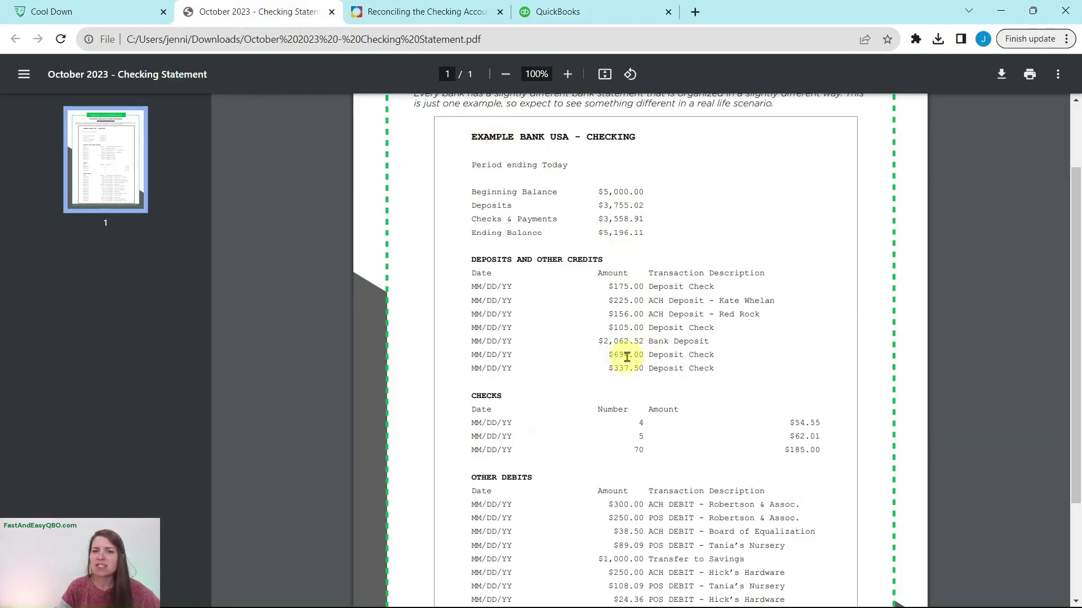
left_click(557, 16)
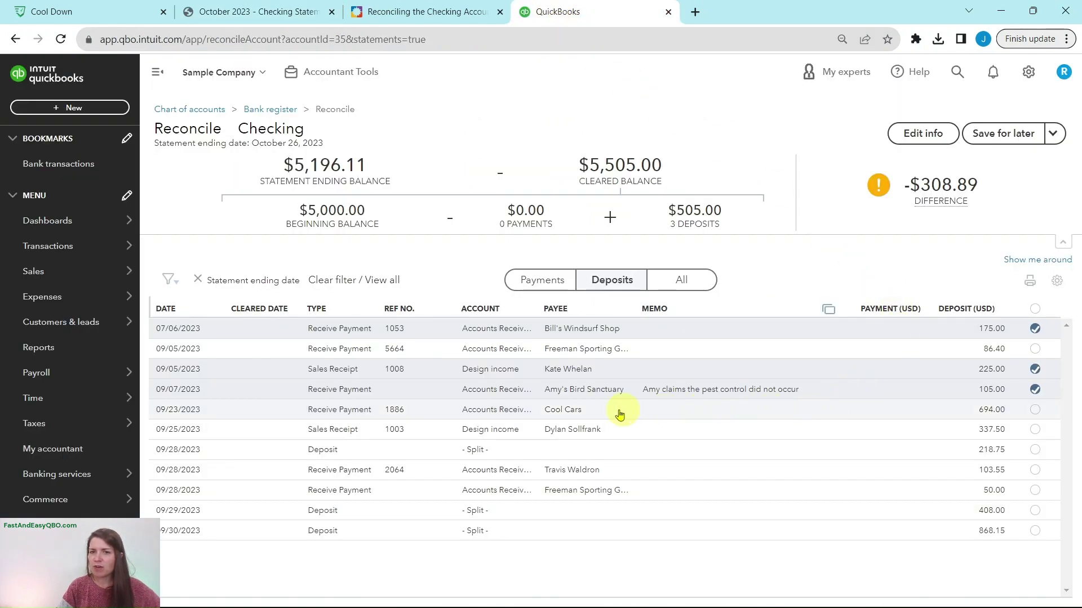
left_click(1034, 411)
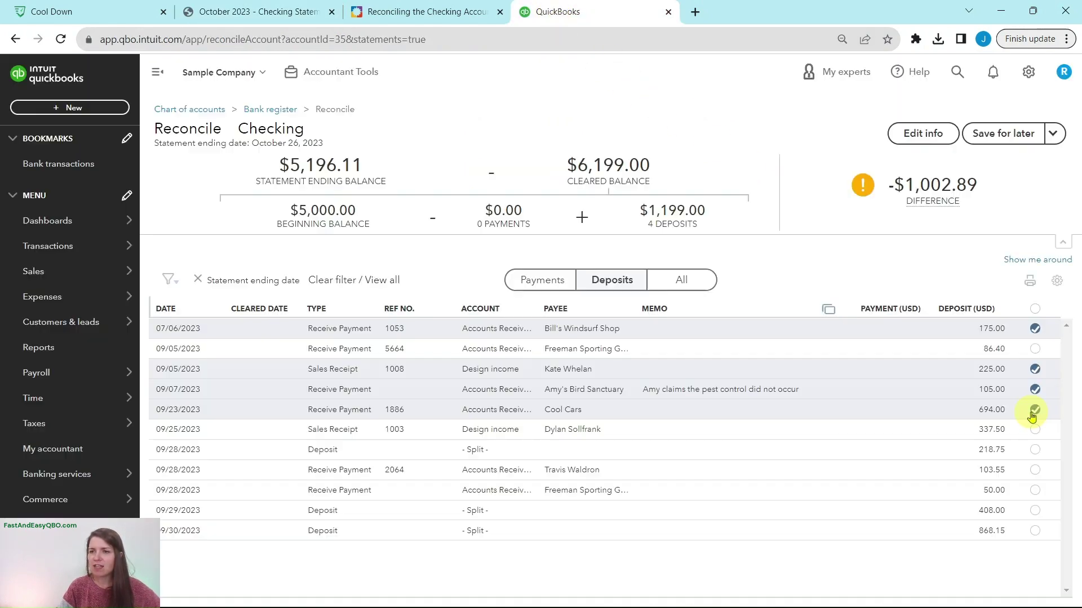
left_click(299, 12)
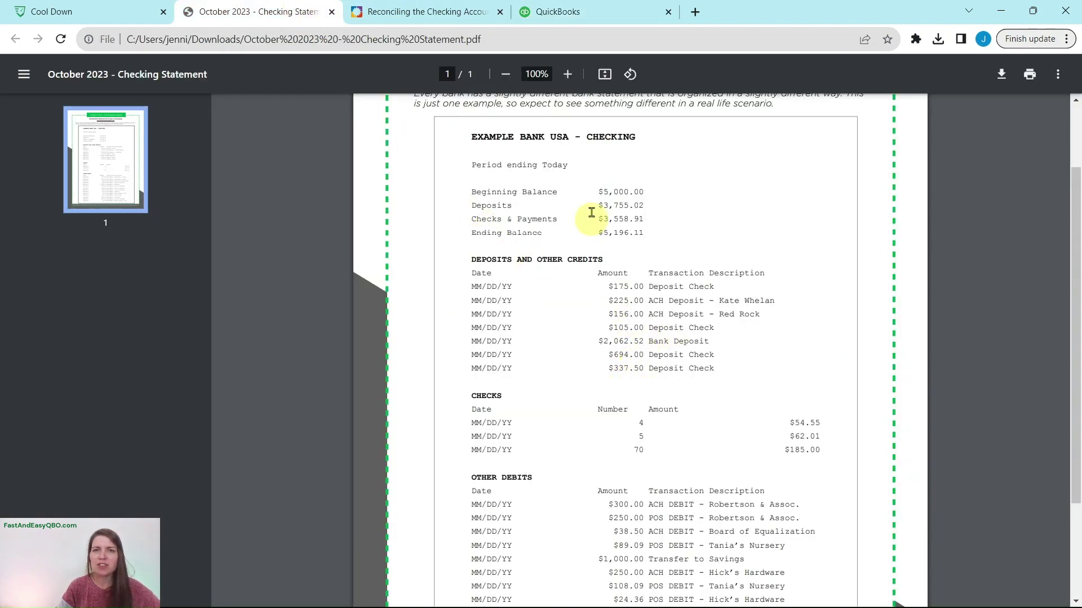
left_click(636, 16)
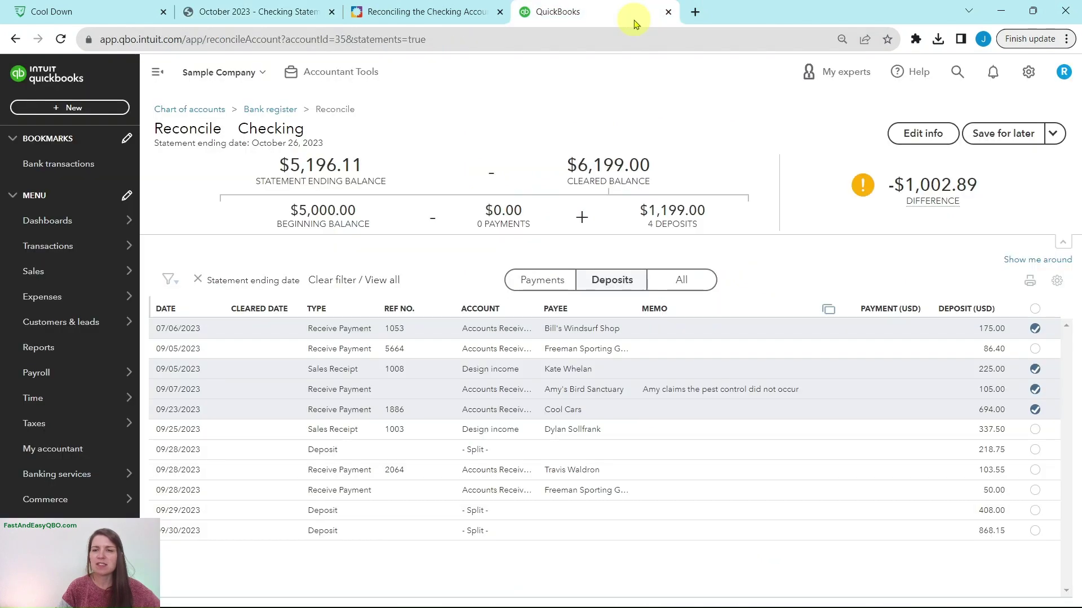
left_click(1035, 430)
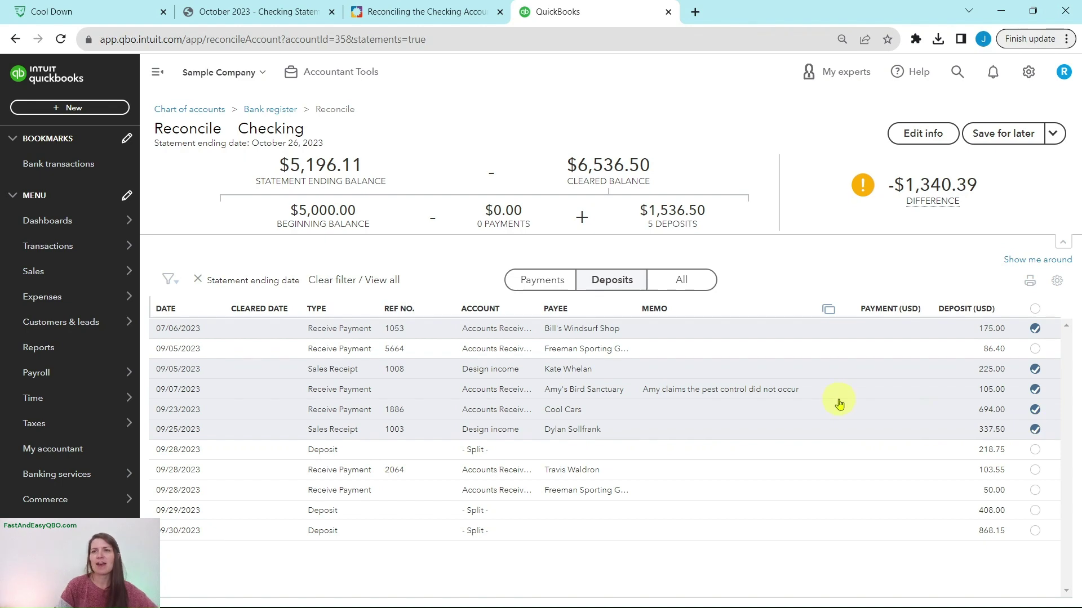
Step: Review the statement deposits and Step 9 of the exercise, then open the Customers list in QuickBooks
left_click(267, 13)
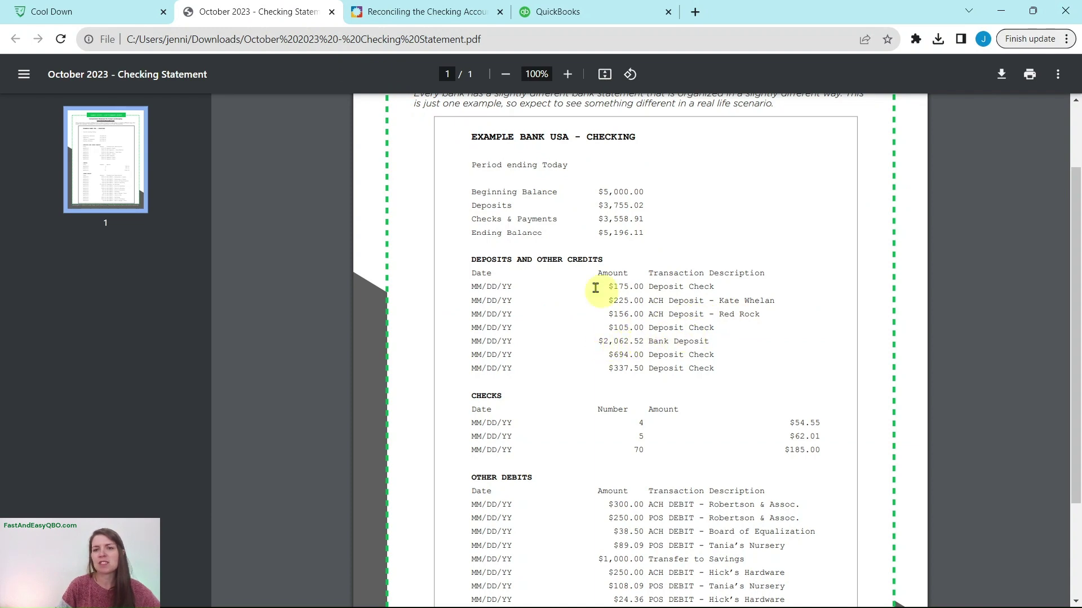
left_click(444, 29)
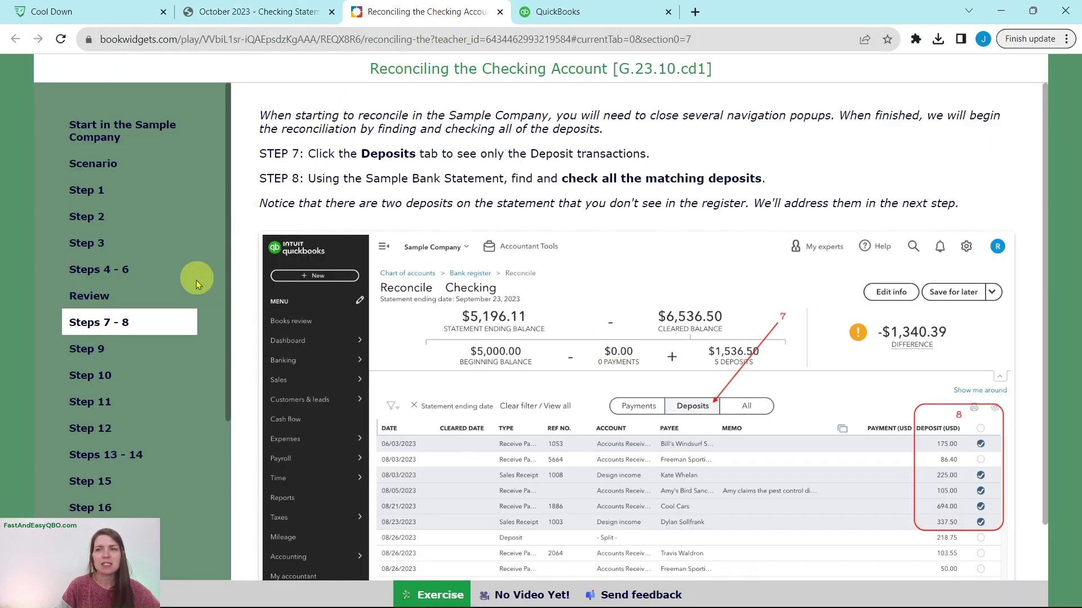
left_click(112, 352)
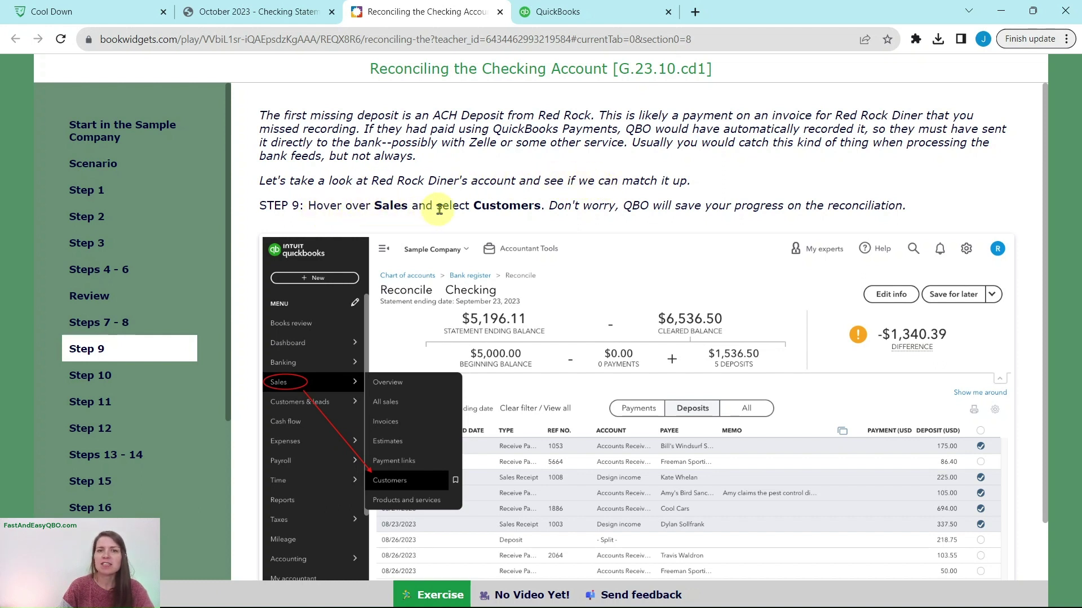
left_click(550, 17)
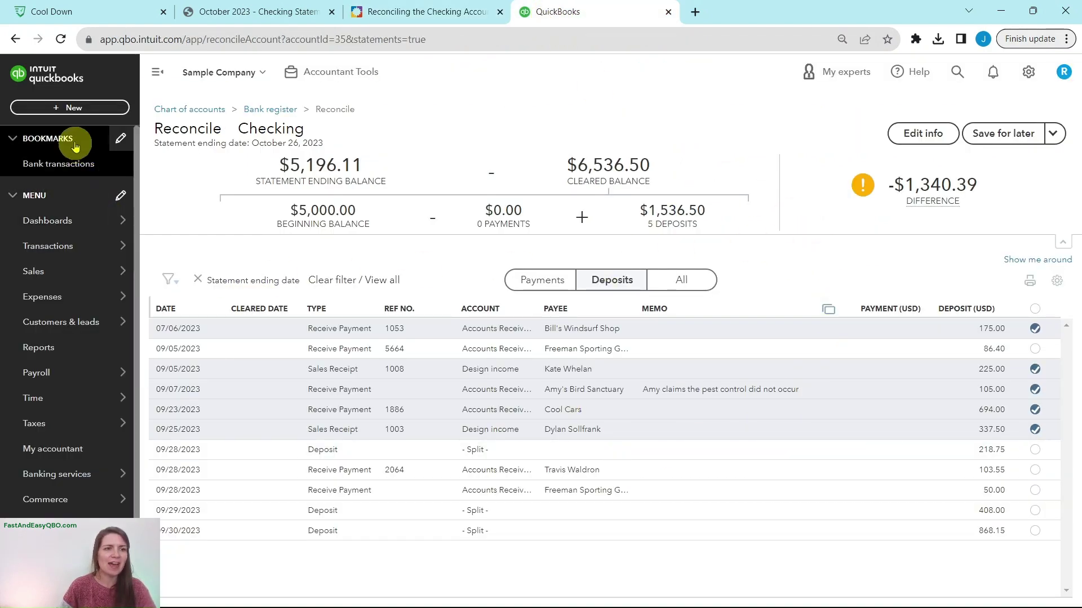
mouse_move(39, 275)
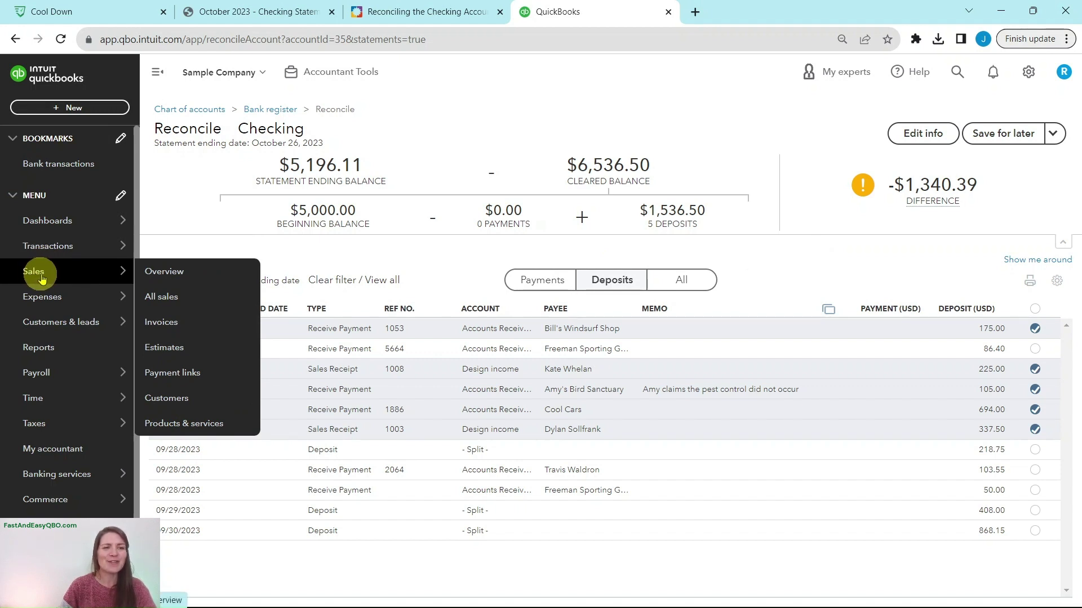
left_click(195, 399)
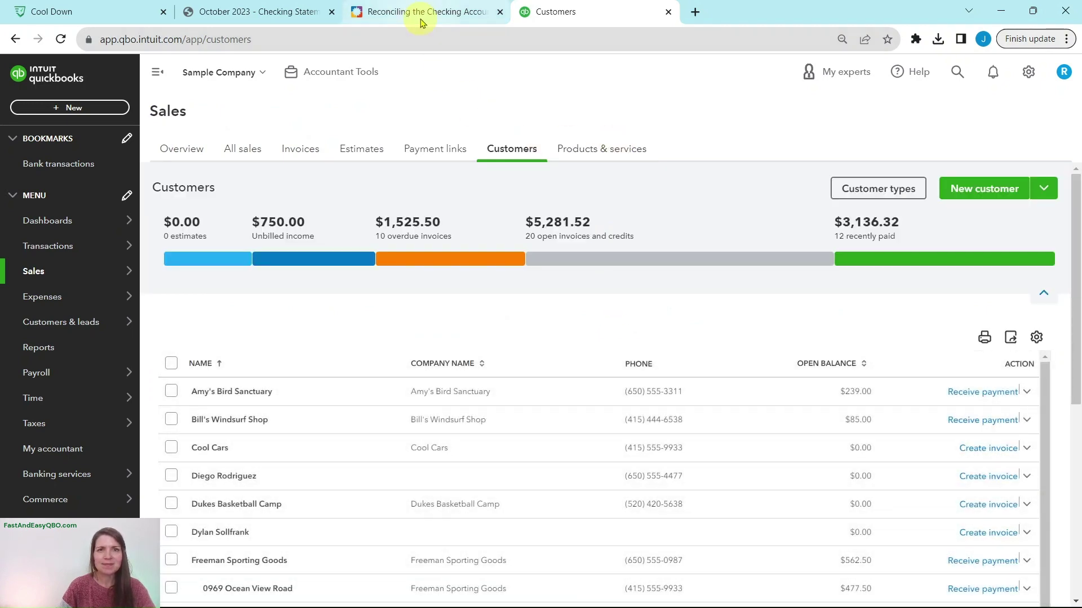
Step: Consult Step 10 of the exercise, open the Red Rock Diner customer record in QuickBooks and dismiss its guided tip
left_click(445, 13)
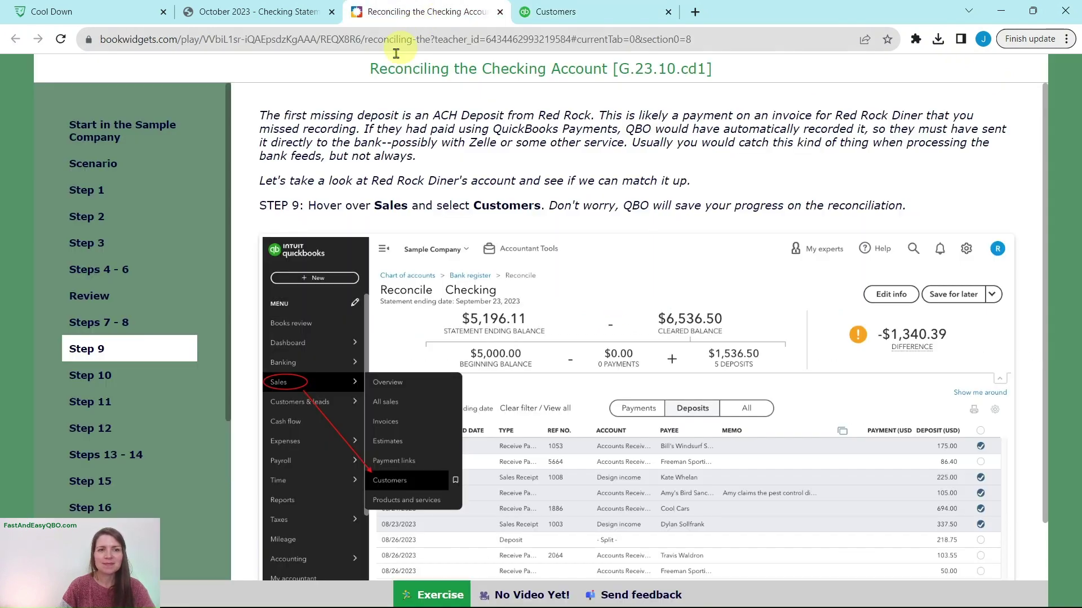
left_click(101, 374)
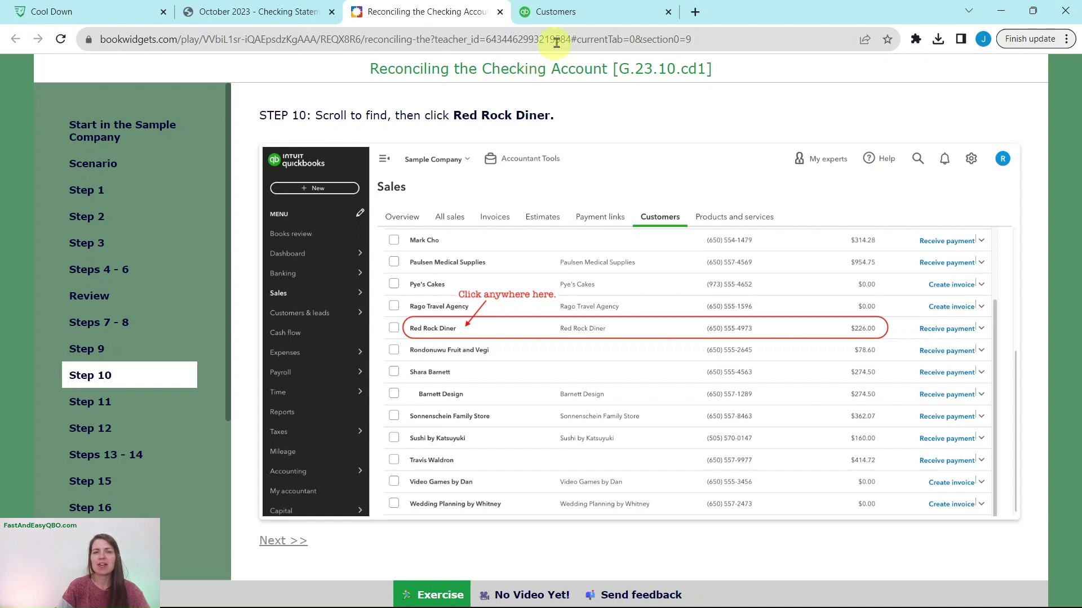
left_click(572, 14)
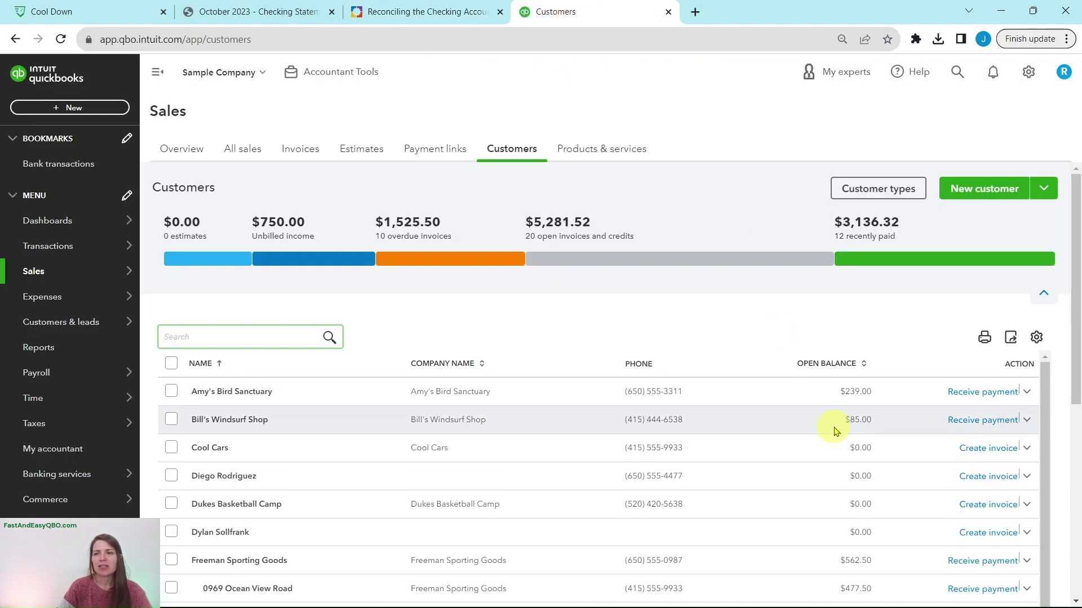
scroll(834, 423, "down", 5)
scroll(608, 349, "down", 5)
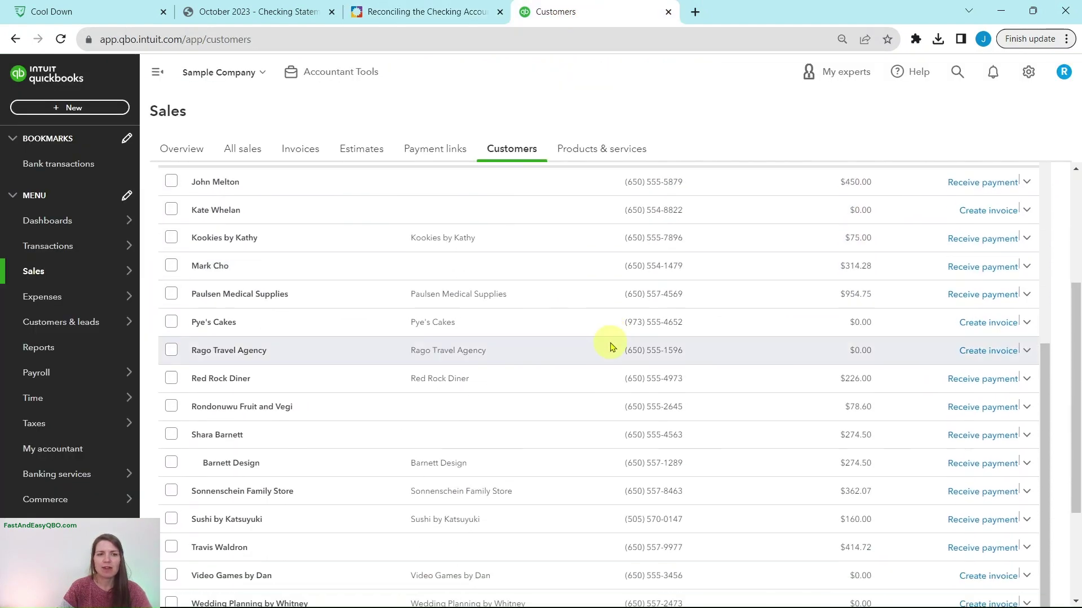
left_click(309, 384)
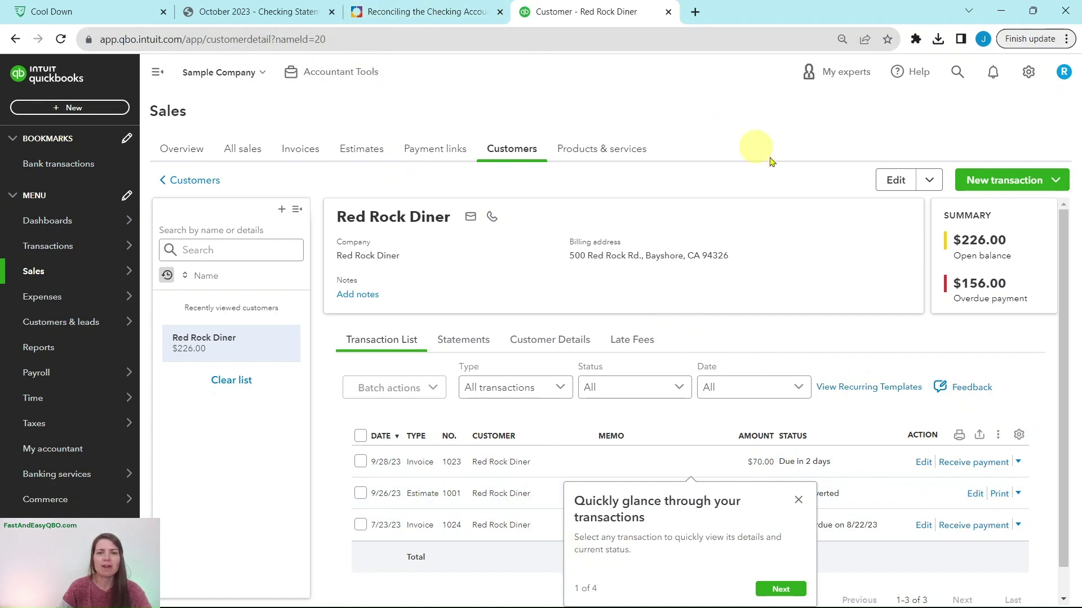
left_click(799, 500)
Step: Consult Step 11 of the exercise and start receiving payment for Red Rock Diner's Invoice 1024 in QuickBooks
left_click(431, 16)
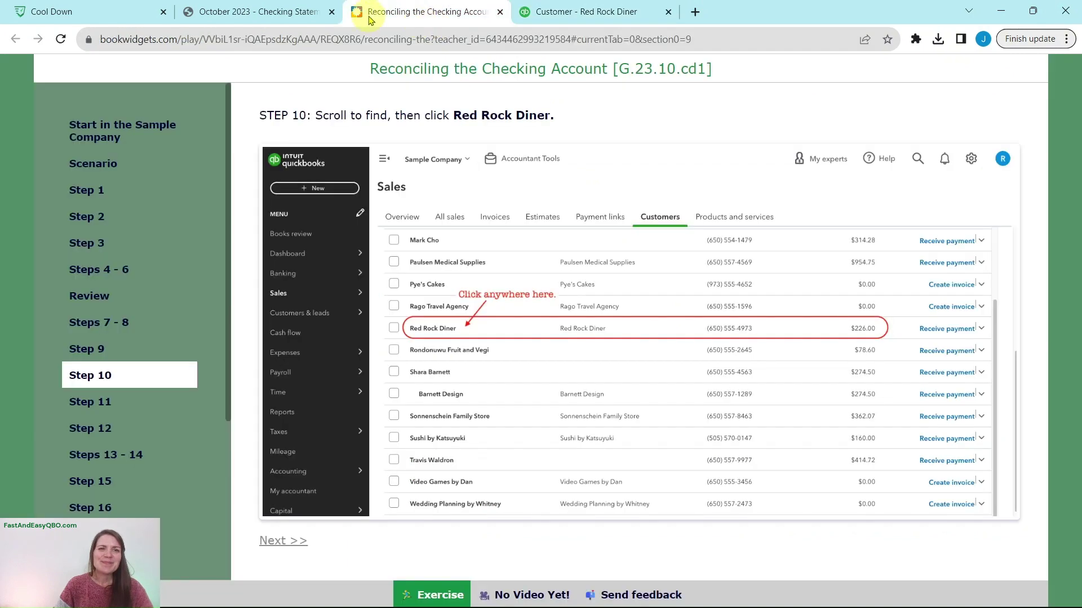
left_click(132, 394)
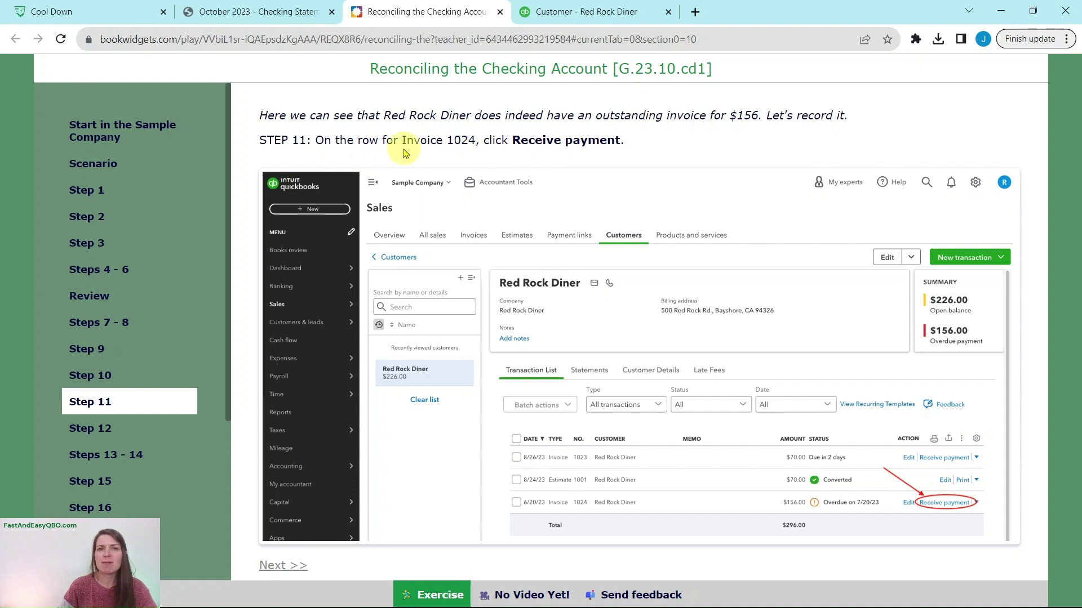
left_click(579, 15)
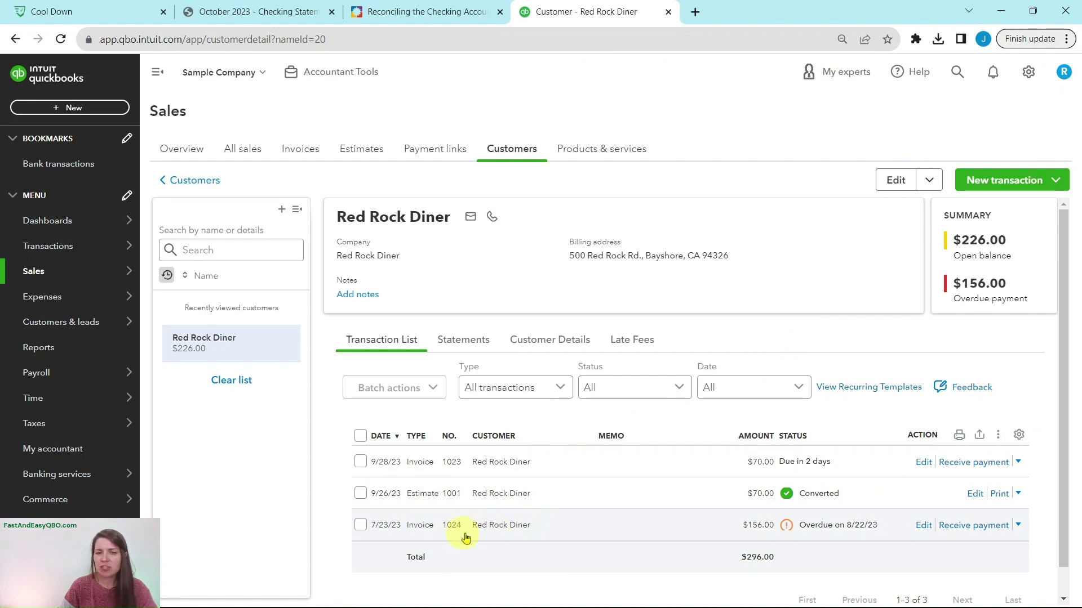
left_click(987, 533)
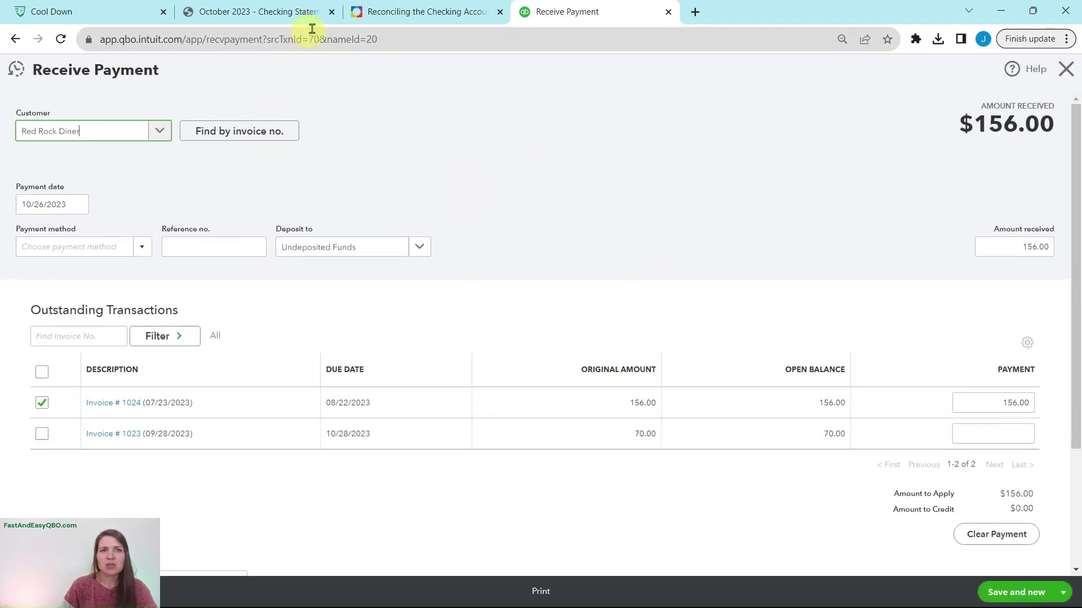
Step: Following Step 12 of the exercise, set the Red Rock Diner payment to deposit to Checking, then save and close it
left_click(394, 13)
left_click(96, 430)
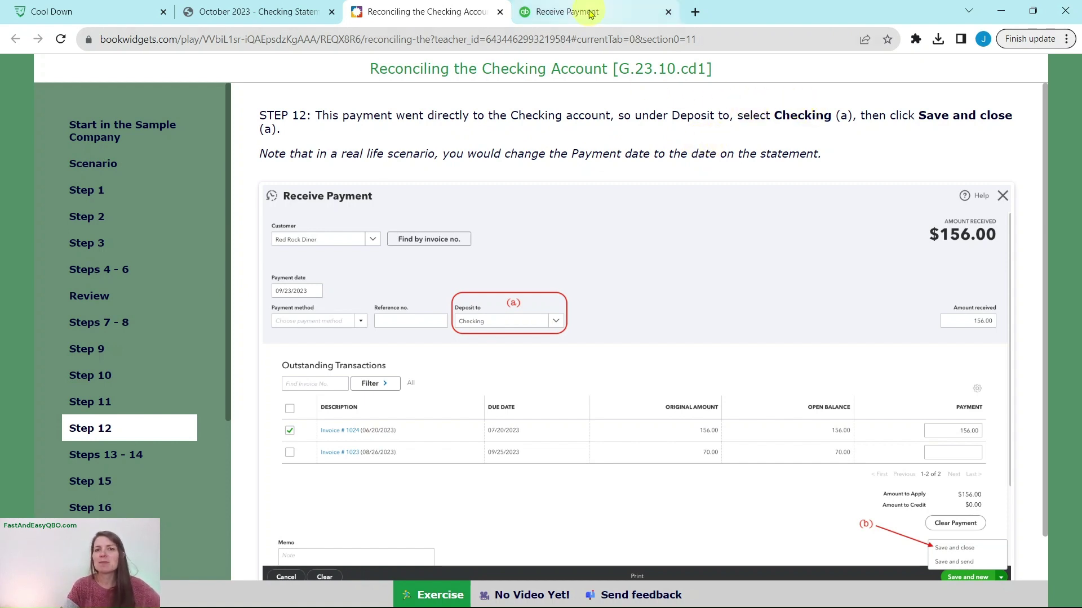
left_click(588, 14)
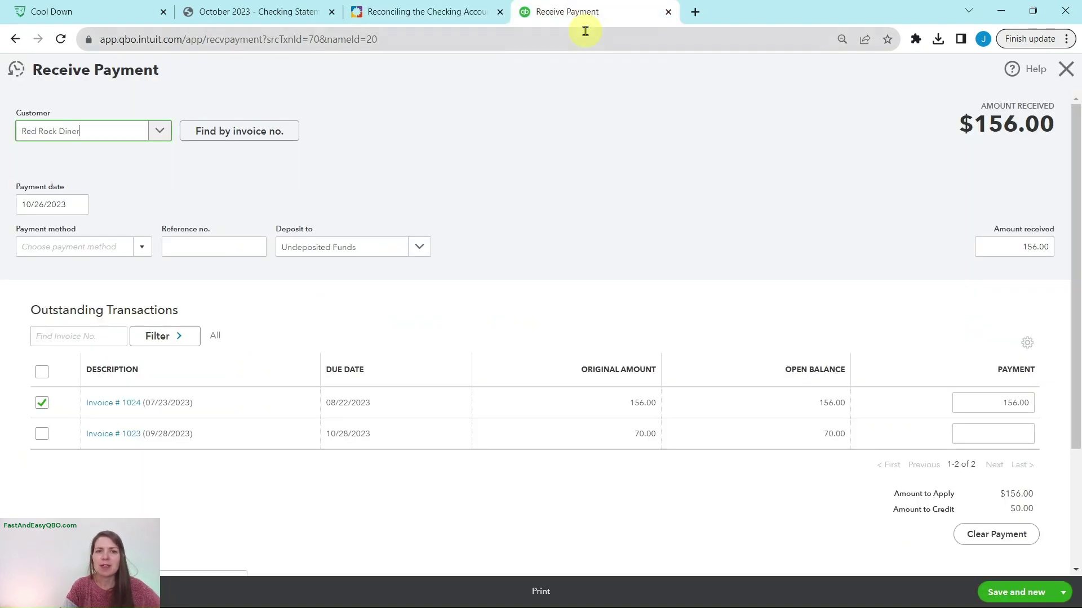
left_click(421, 248)
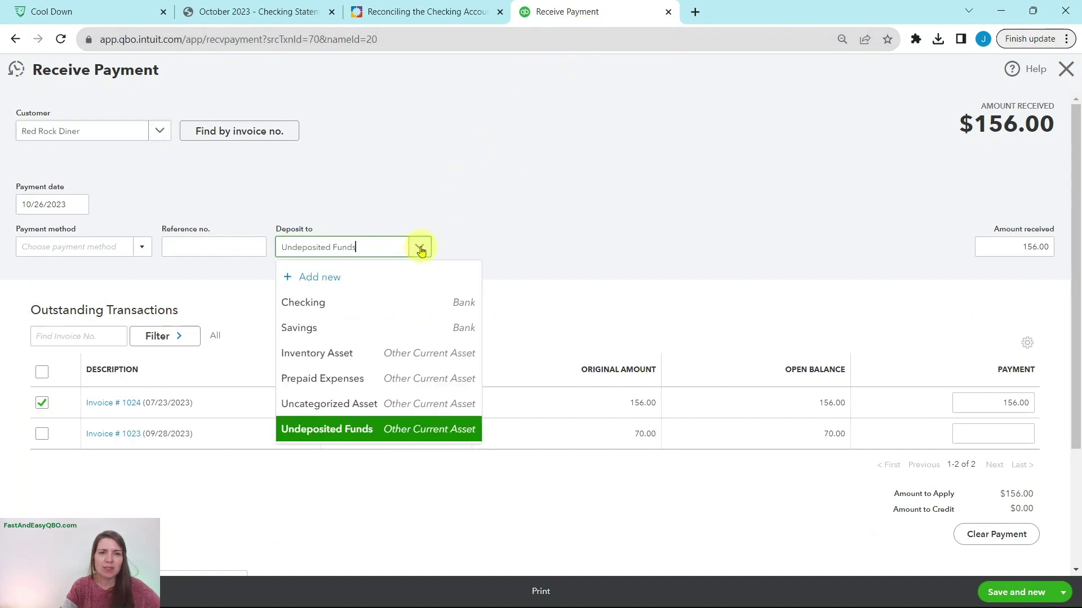
left_click(307, 307)
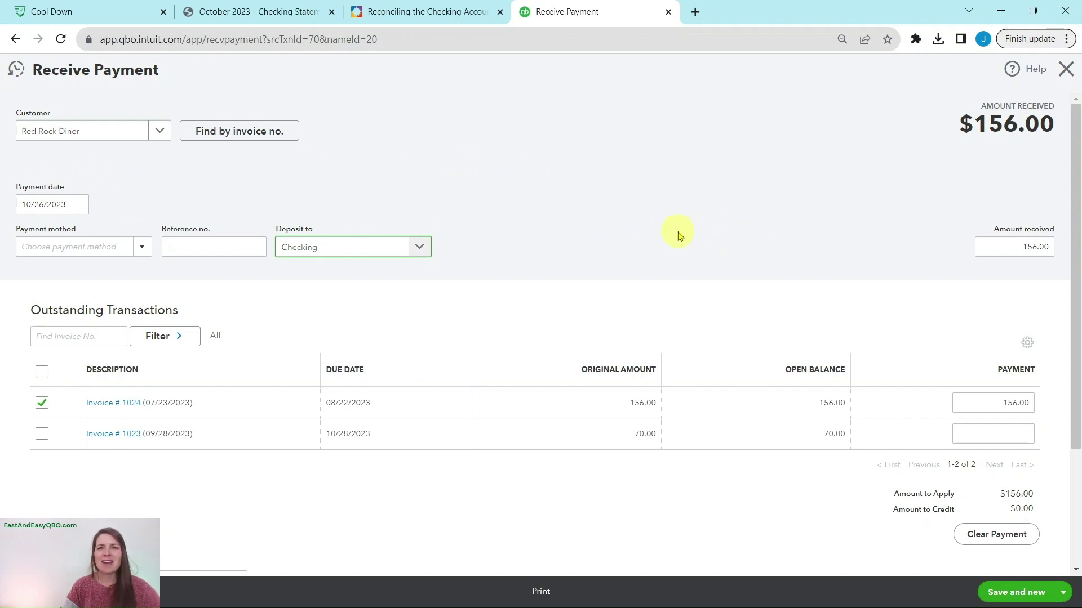
left_click(1064, 596)
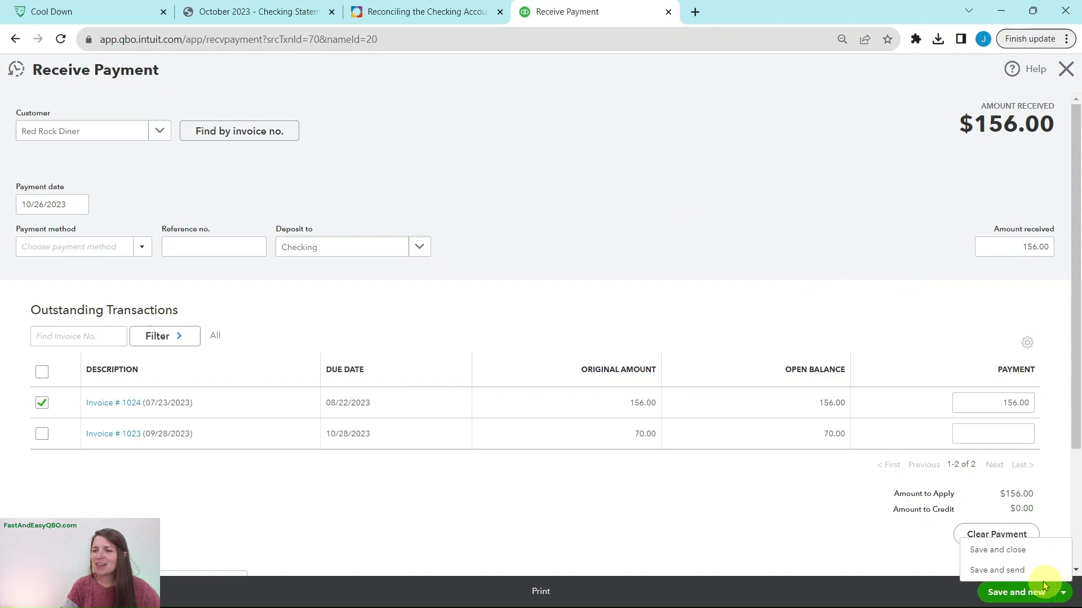
left_click(1015, 551)
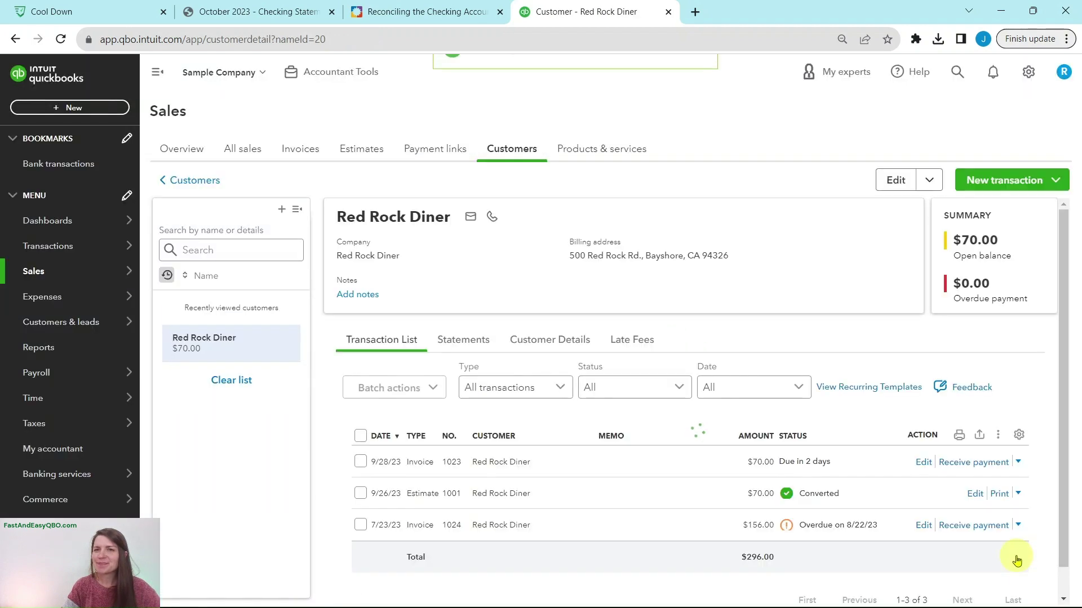
Step: Read Steps 13 - 14 of the exercise on creating the missing bank deposit from the undeposited checks
left_click(427, 11)
left_click(84, 454)
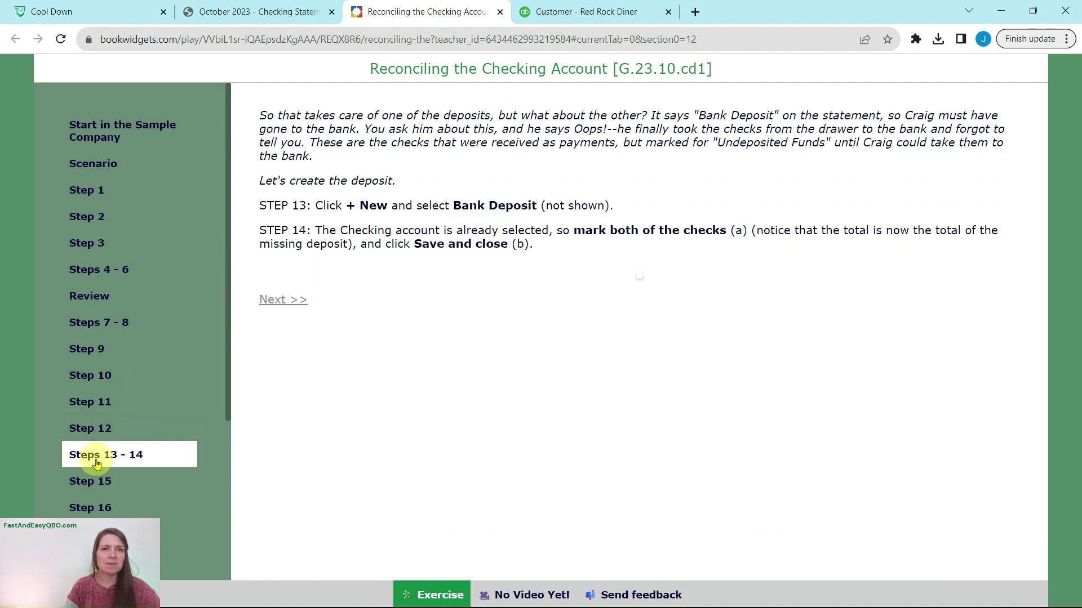
scroll(157, 304, "down", 4)
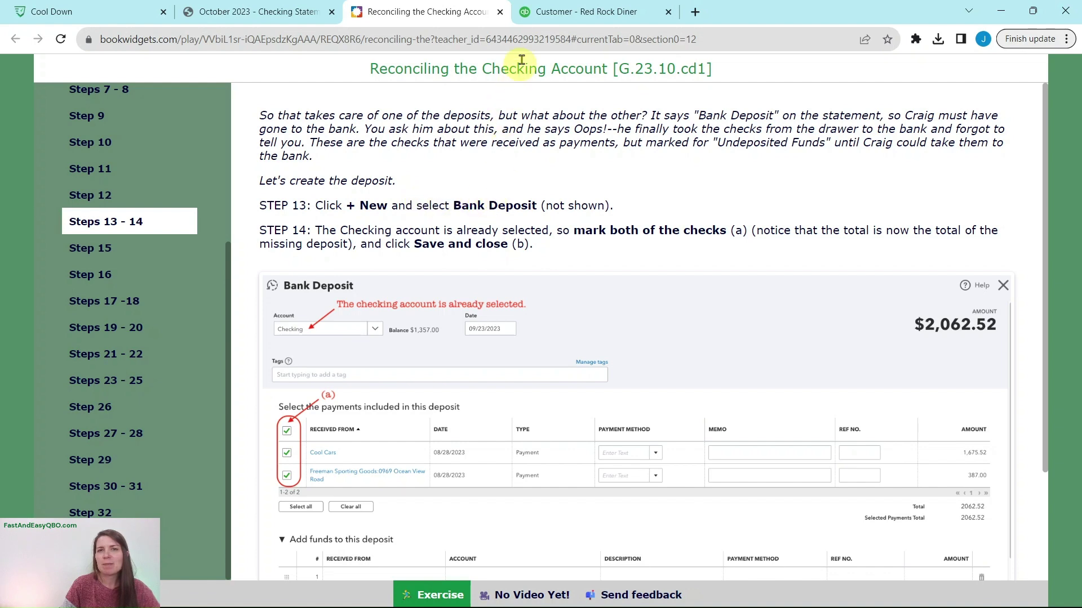
Step: Start a new bank deposit in QuickBooks and recheck Step 14 of the exercise for how to complete it
left_click(544, 14)
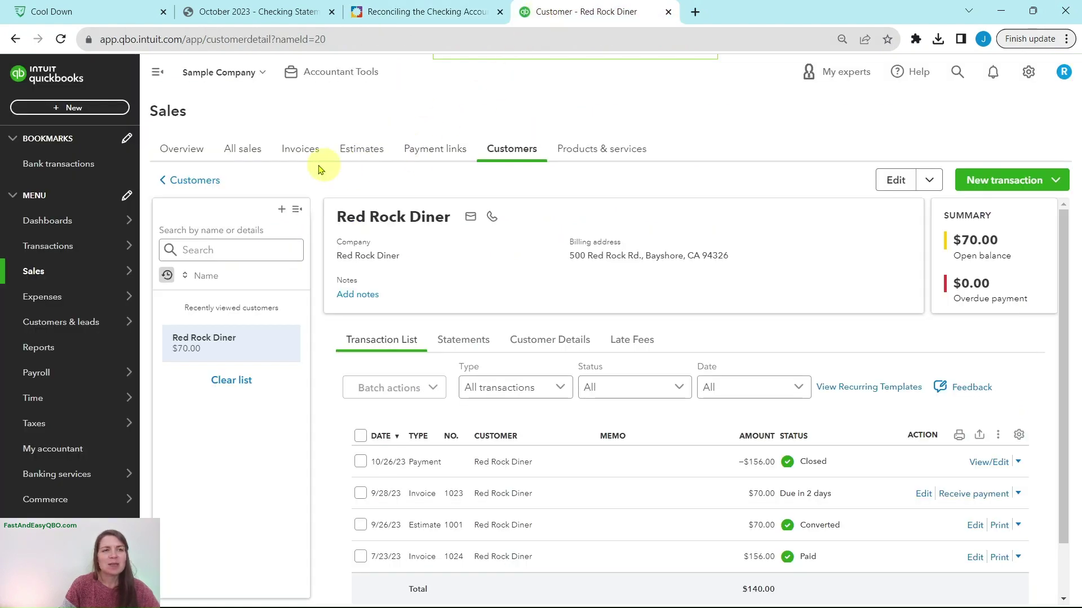
left_click(70, 109)
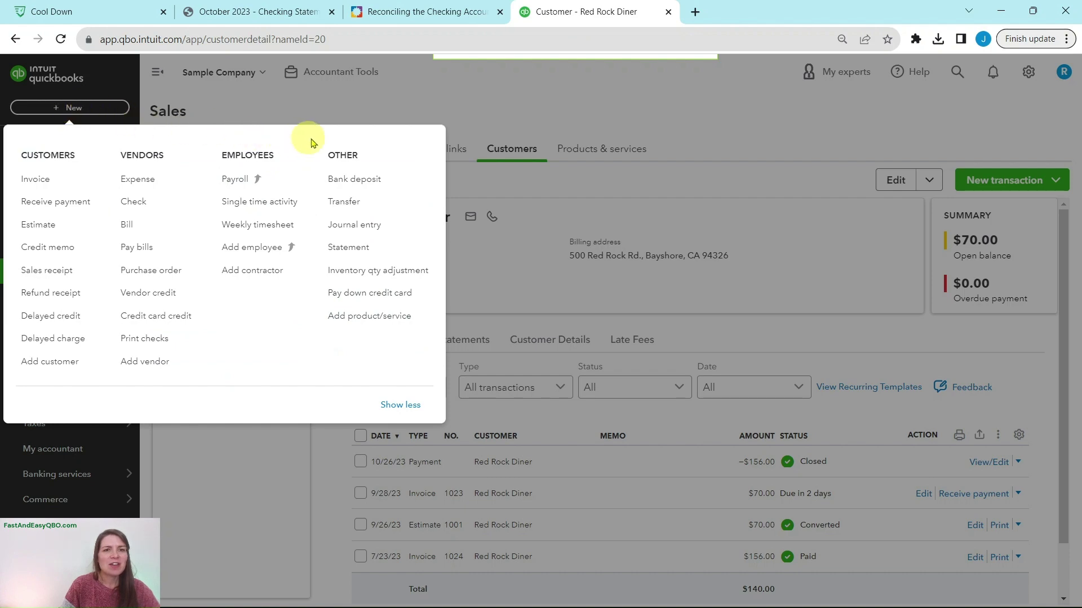
left_click(353, 180)
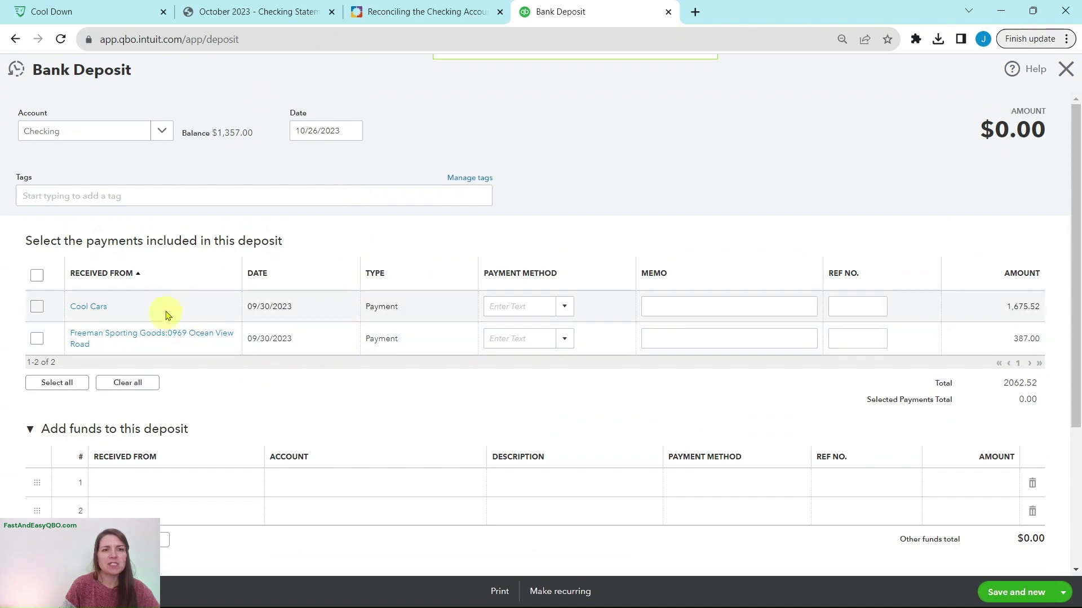
left_click(444, 14)
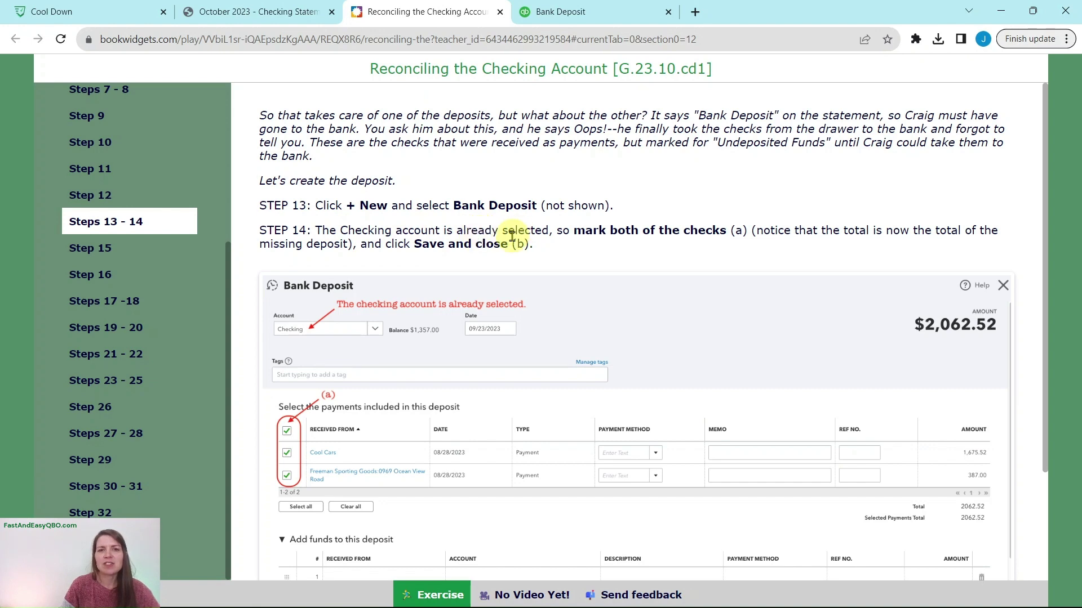
left_click(550, 11)
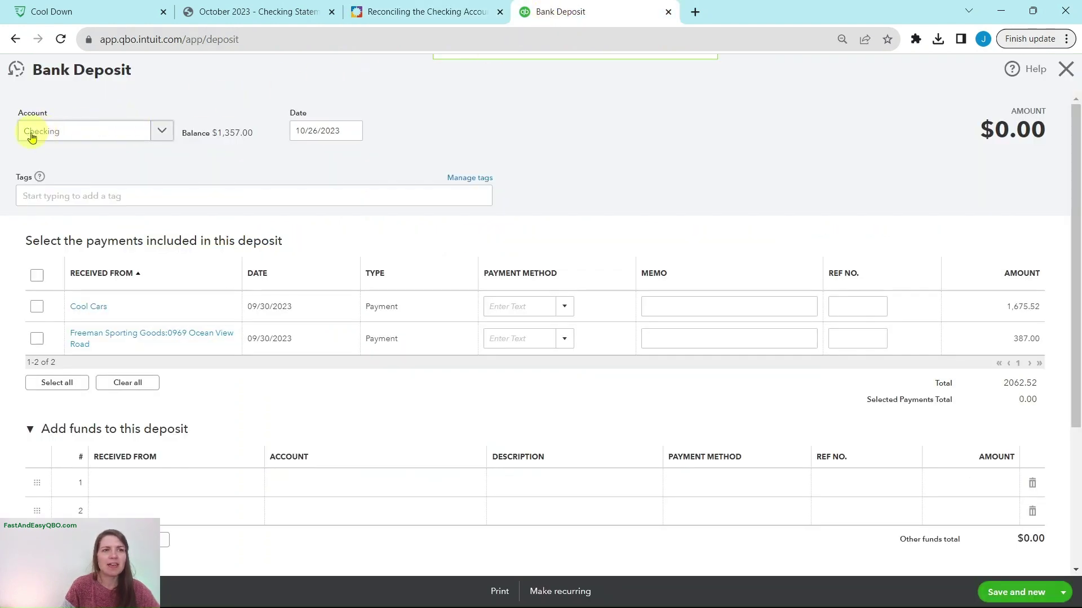
Step: Check the missing bank deposit on the October 2023 statement and include both the Cool Cars and Freeman Sporting Goods payments in the QuickBooks deposit
left_click(409, 11)
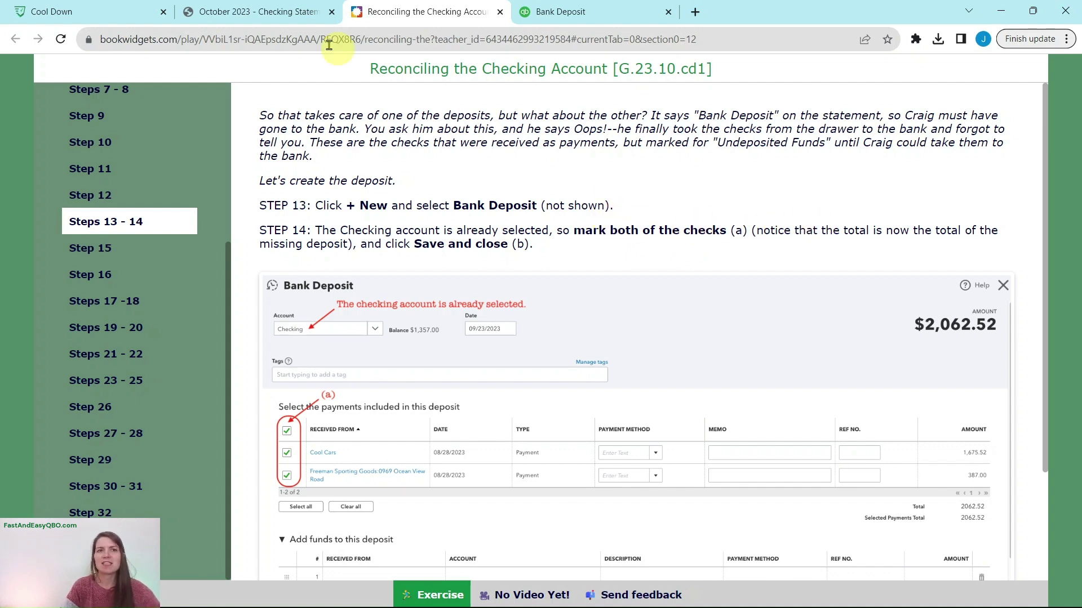
left_click(255, 18)
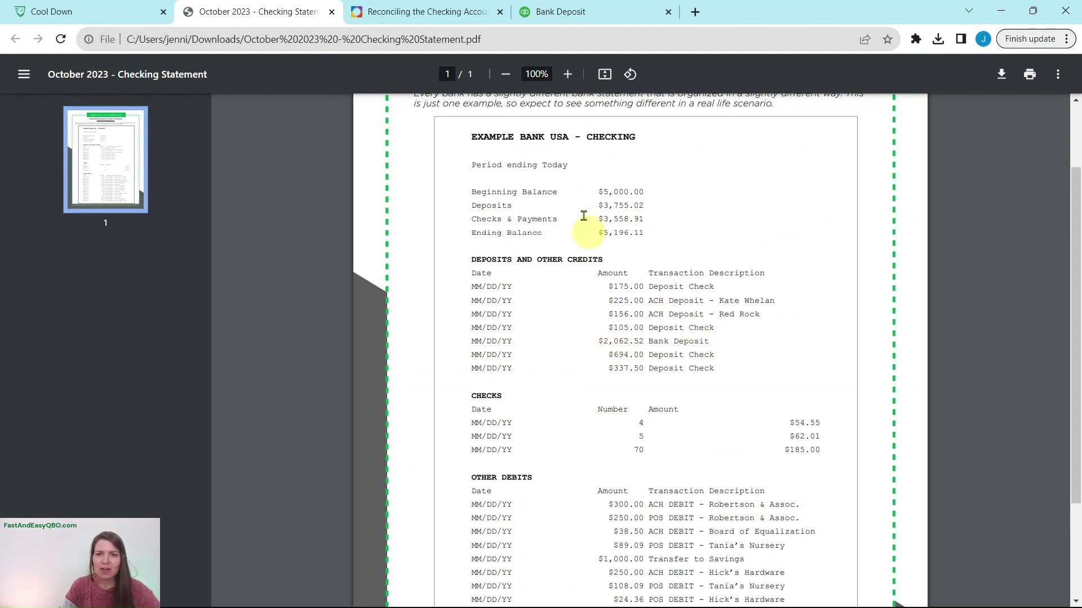
left_click(560, 18)
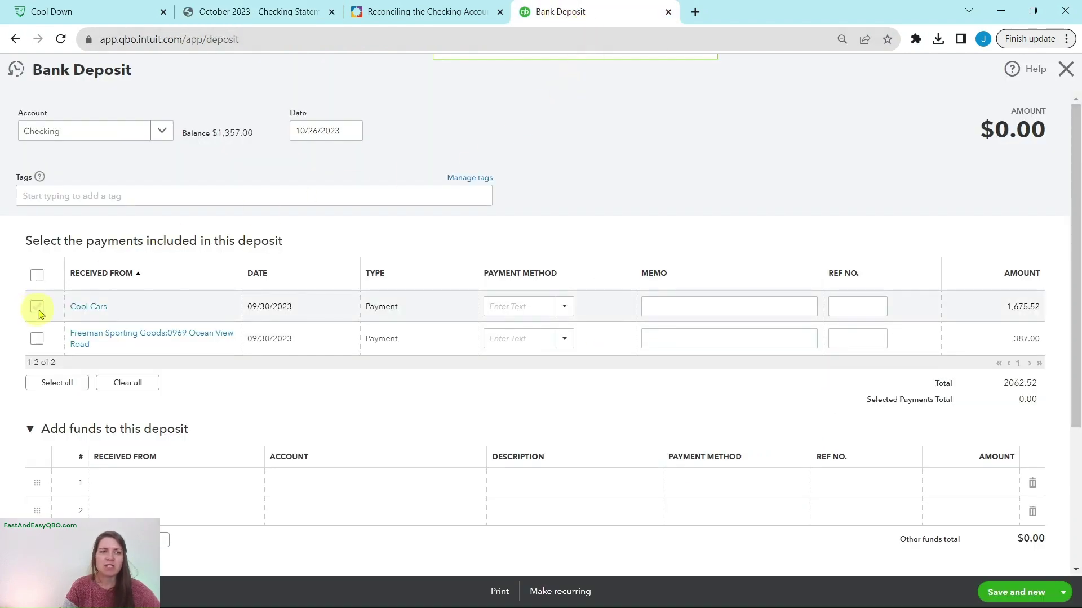
left_click(37, 275)
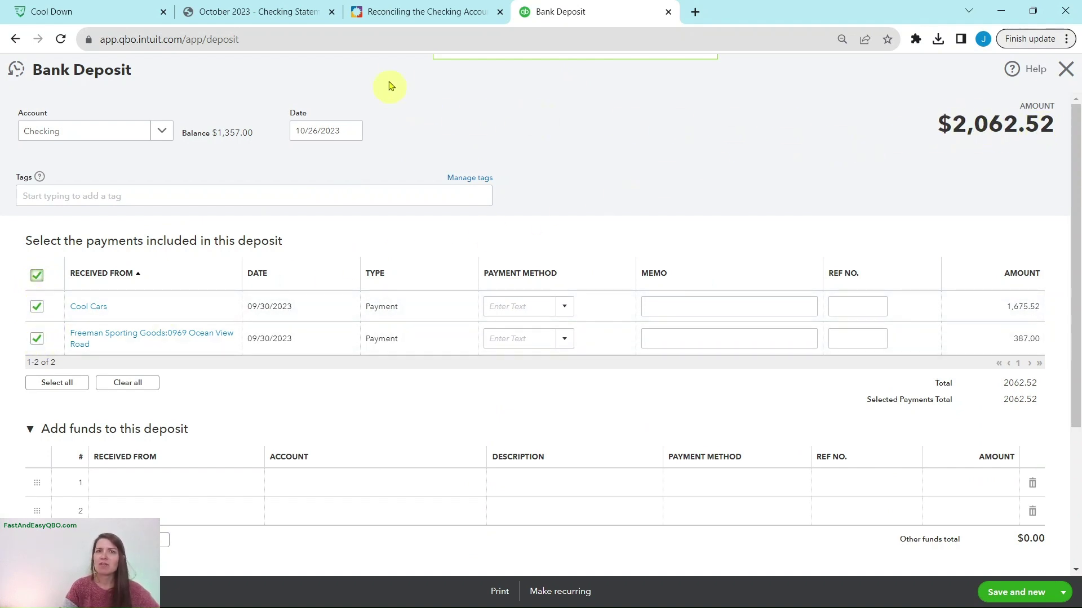
Step: Confirm the end of Step 14 in the exercise, and save and close the bank deposit in QuickBooks
left_click(394, 17)
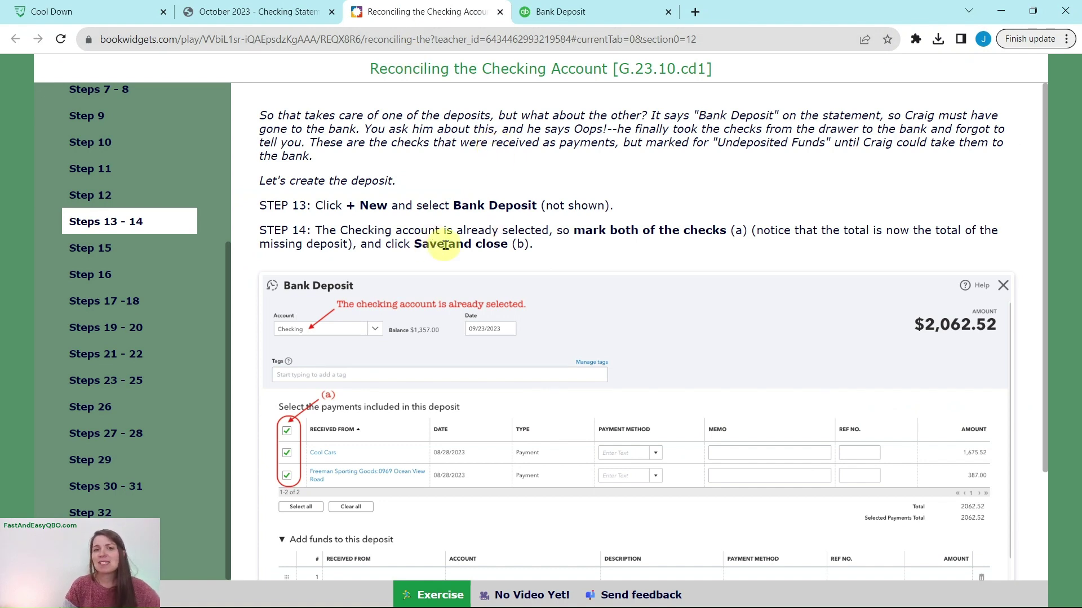
left_click(547, 12)
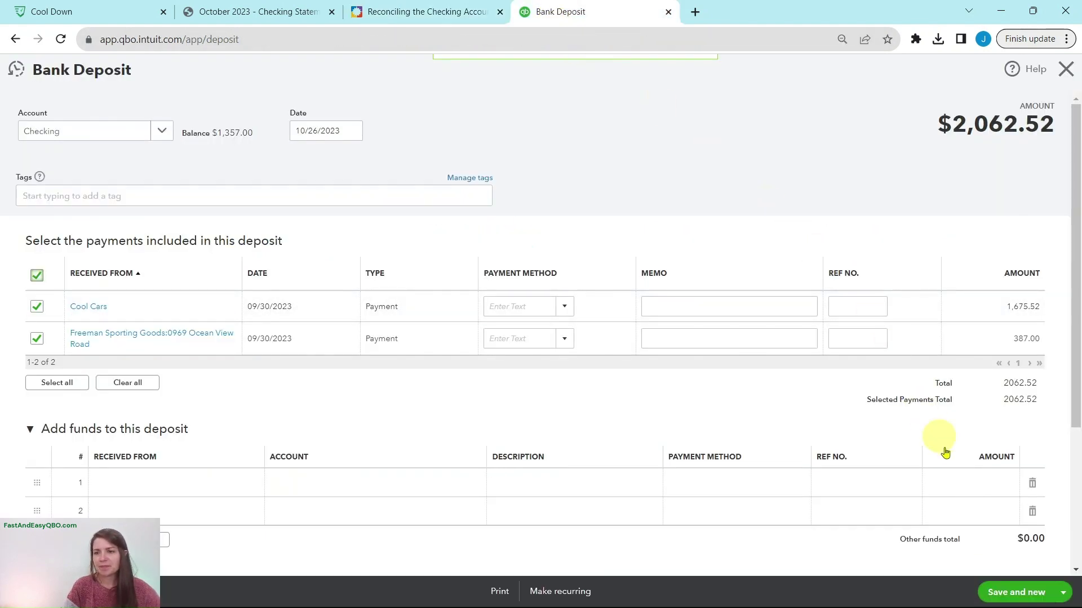
left_click(1063, 592)
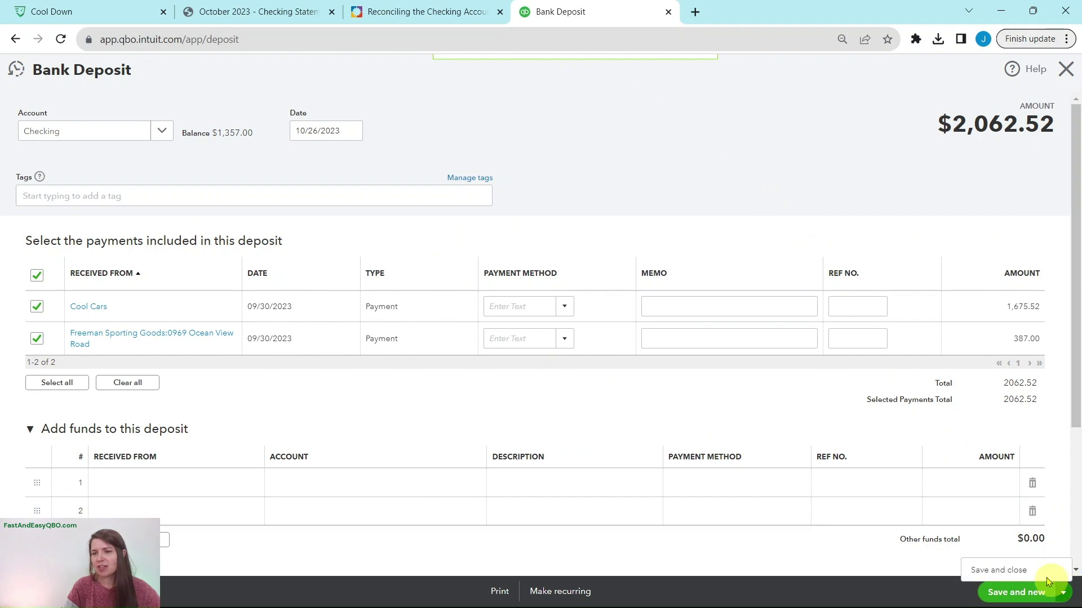
left_click(997, 571)
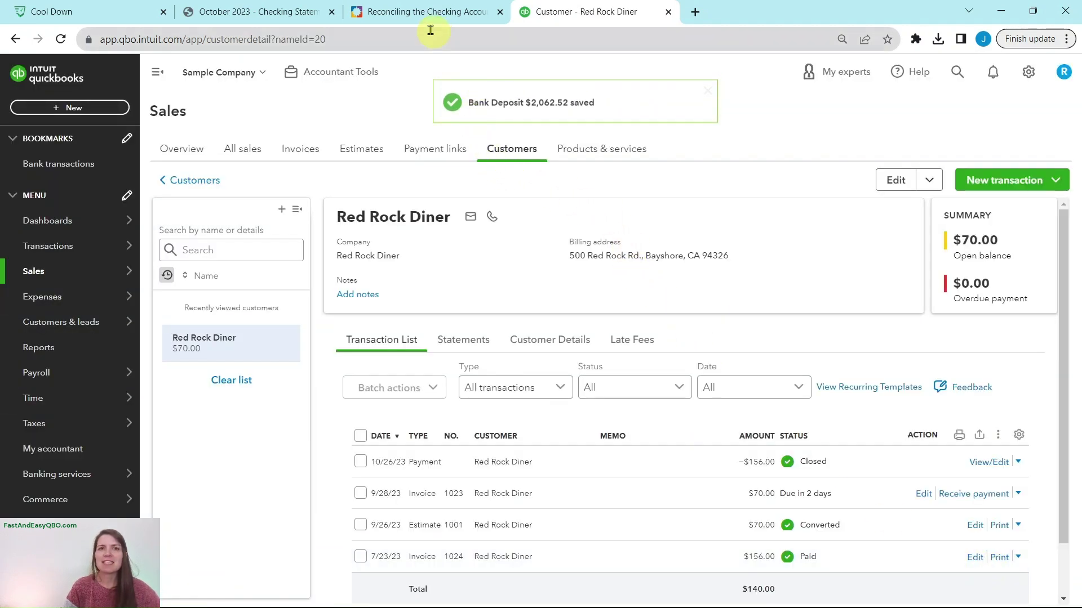
Step: Consult Step 15 of the exercise and return to the Reconcile page in QuickBooks from the accountant tools
left_click(428, 13)
left_click(92, 257)
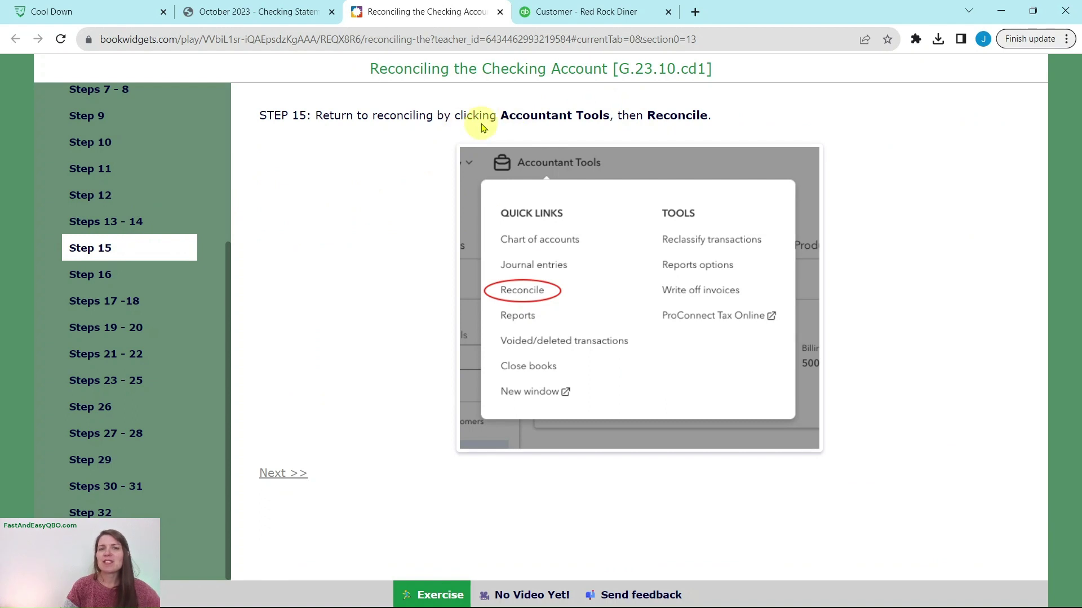
left_click(561, 17)
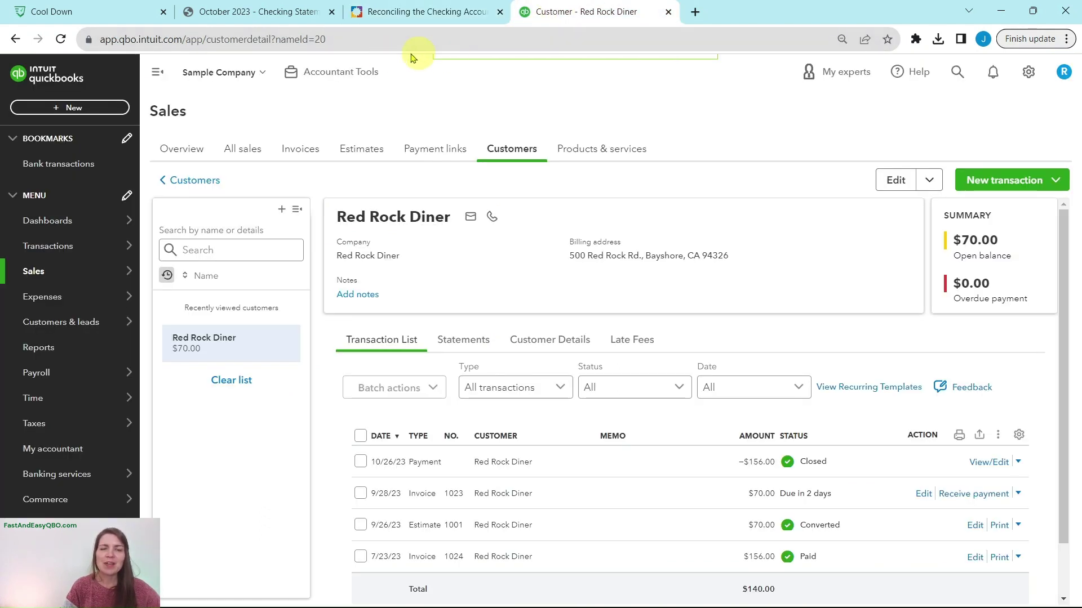
left_click(319, 77)
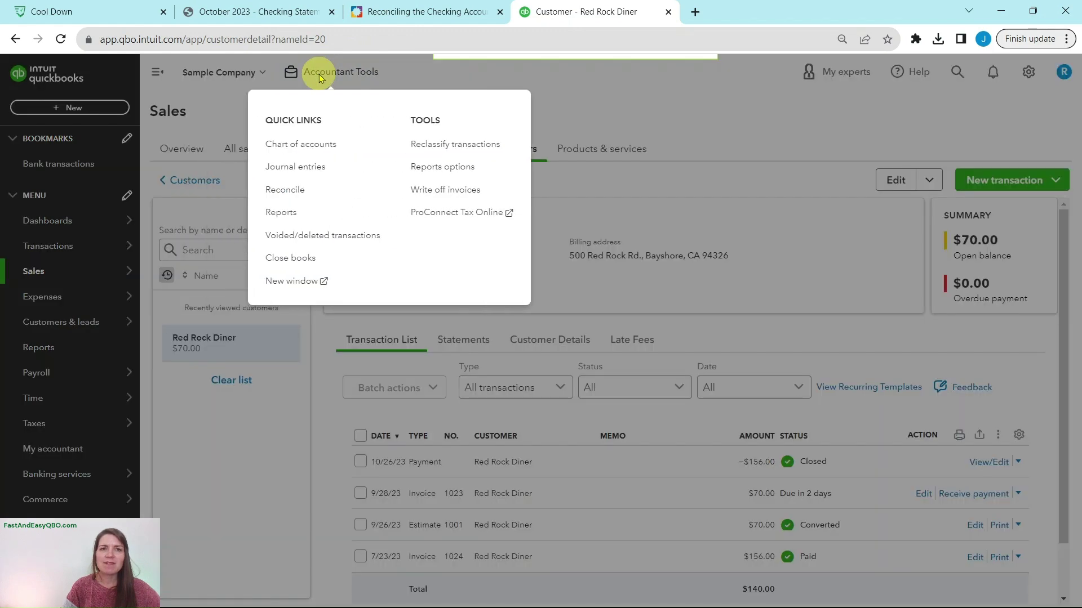
left_click(315, 191)
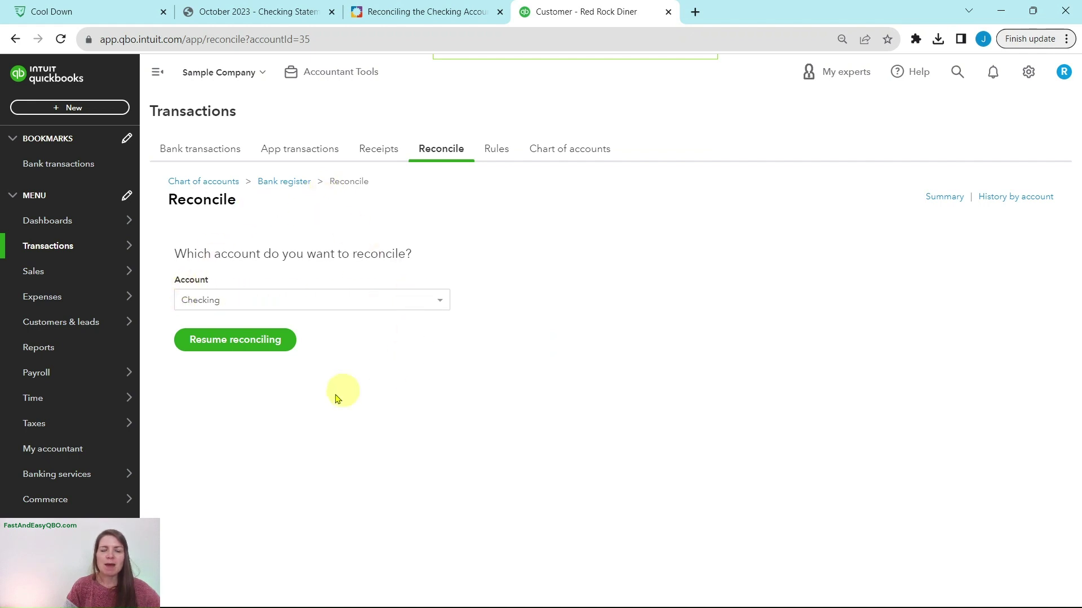
Step: Following Step 16 of the exercise, resume reconciling the Checking account in QuickBooks and dismiss the tip about more review space
left_click(408, 12)
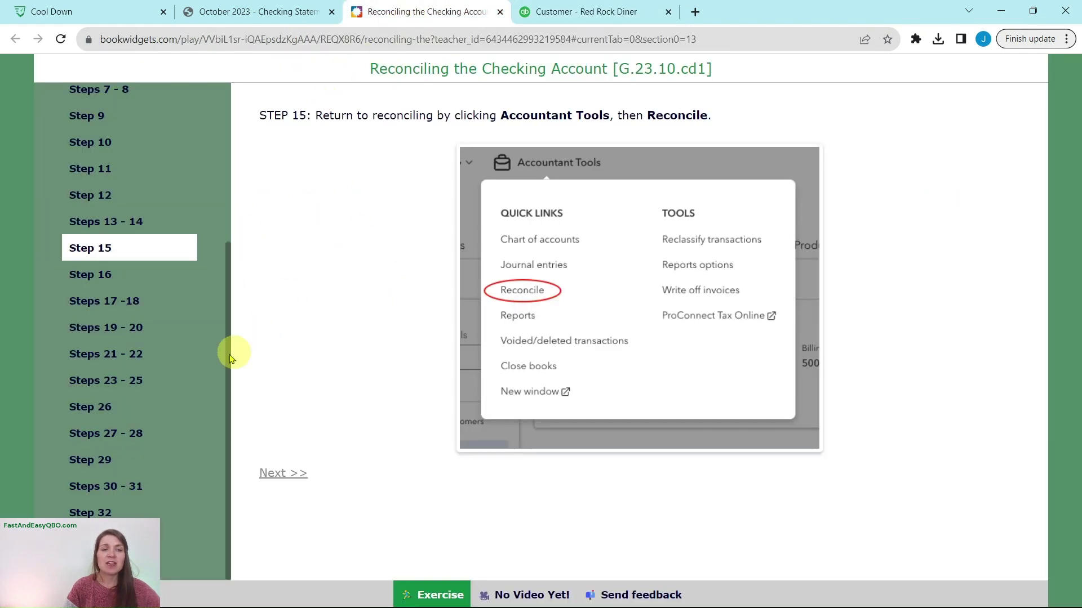
left_click(96, 275)
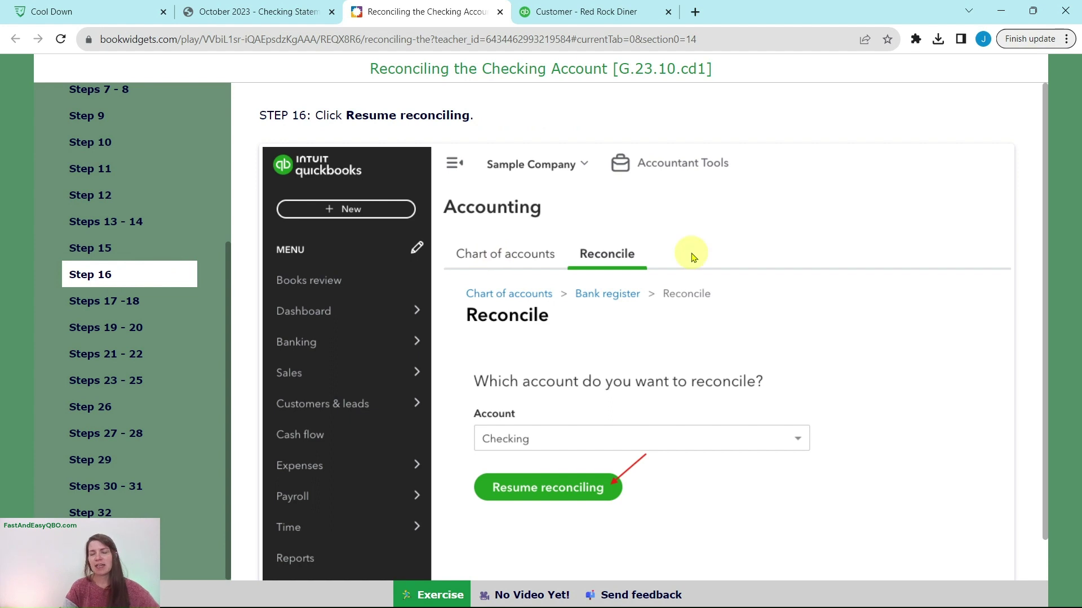
left_click(601, 12)
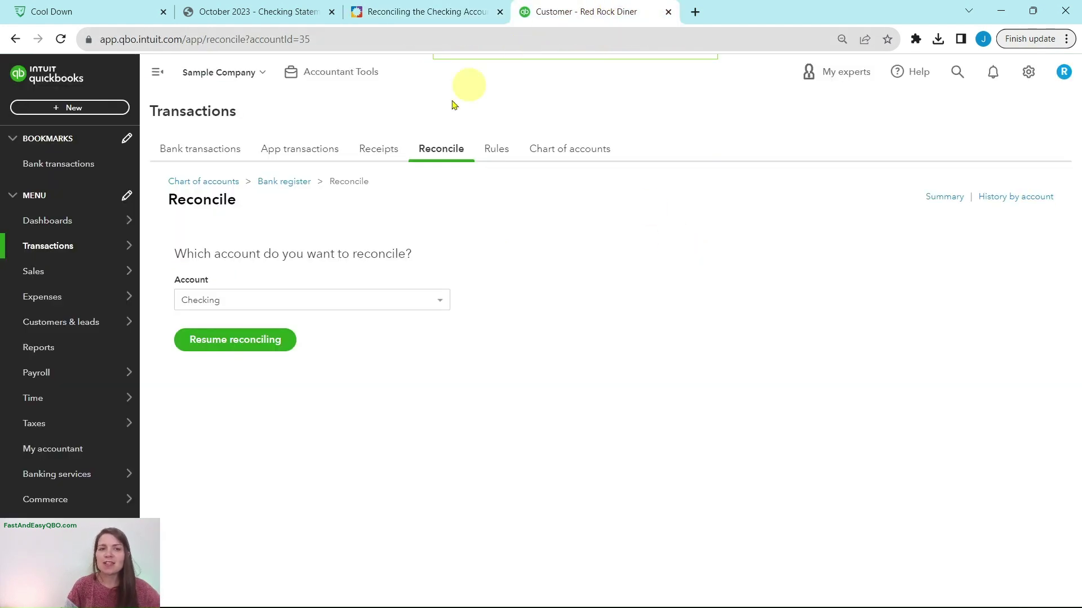
left_click(256, 343)
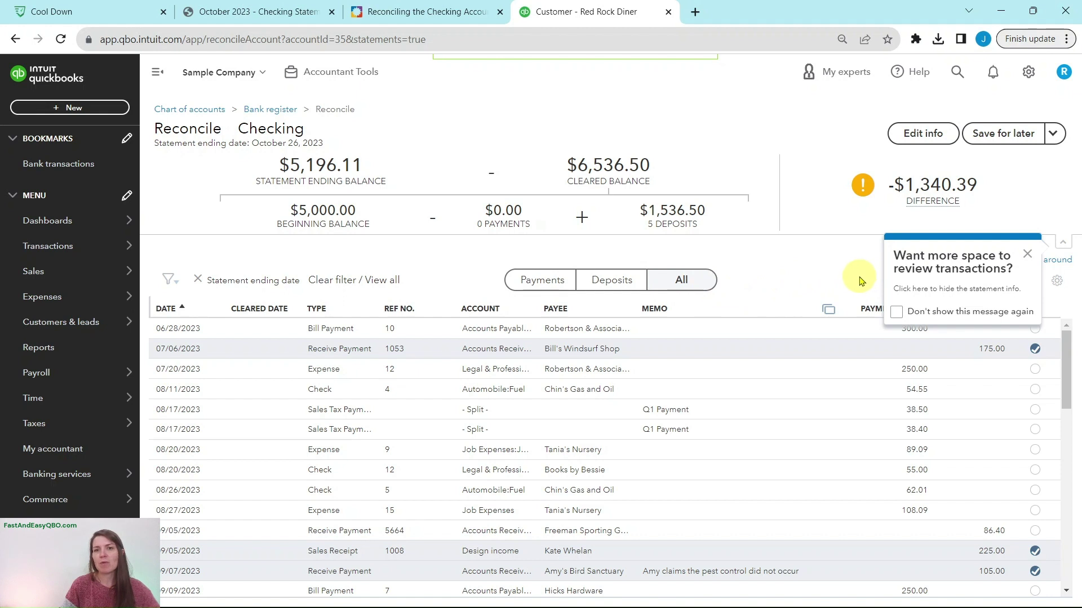
left_click(1028, 258)
left_click(1023, 292)
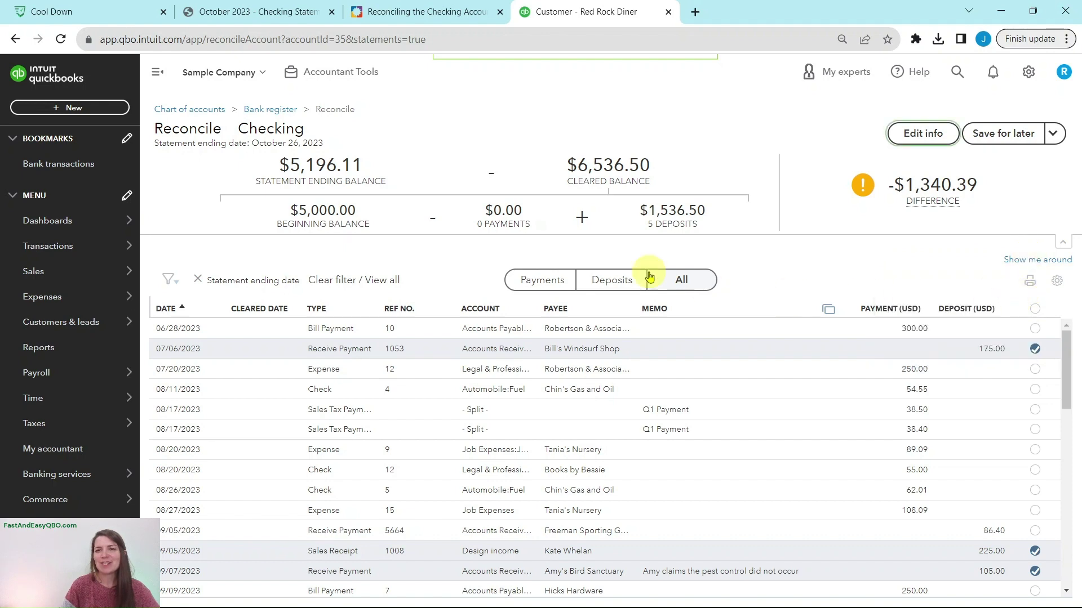
Step: Following Steps 17 - 18 of the exercise, show only deposits in the reconciliation and mark the 2,062.52 deposit and Red Rock Diner's 156.00 payment as cleared
left_click(398, 13)
left_click(120, 301)
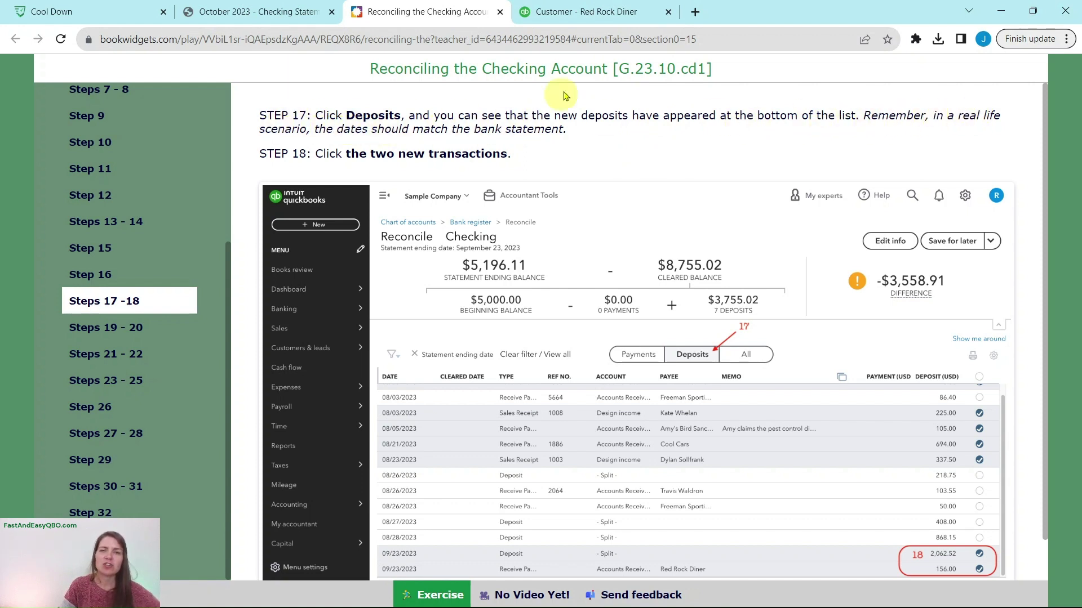
left_click(579, 13)
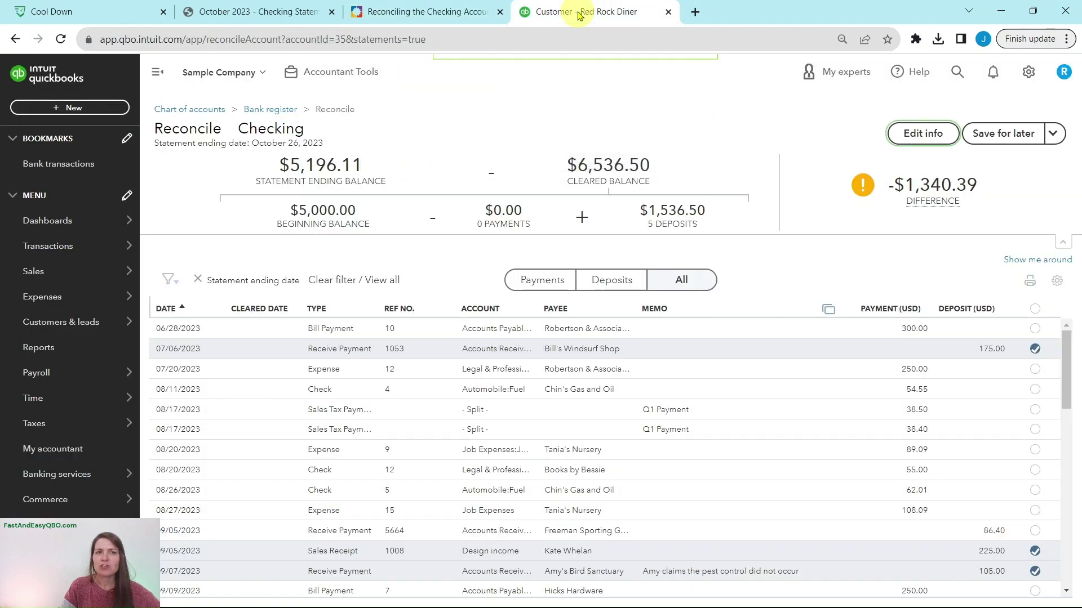
left_click(604, 284)
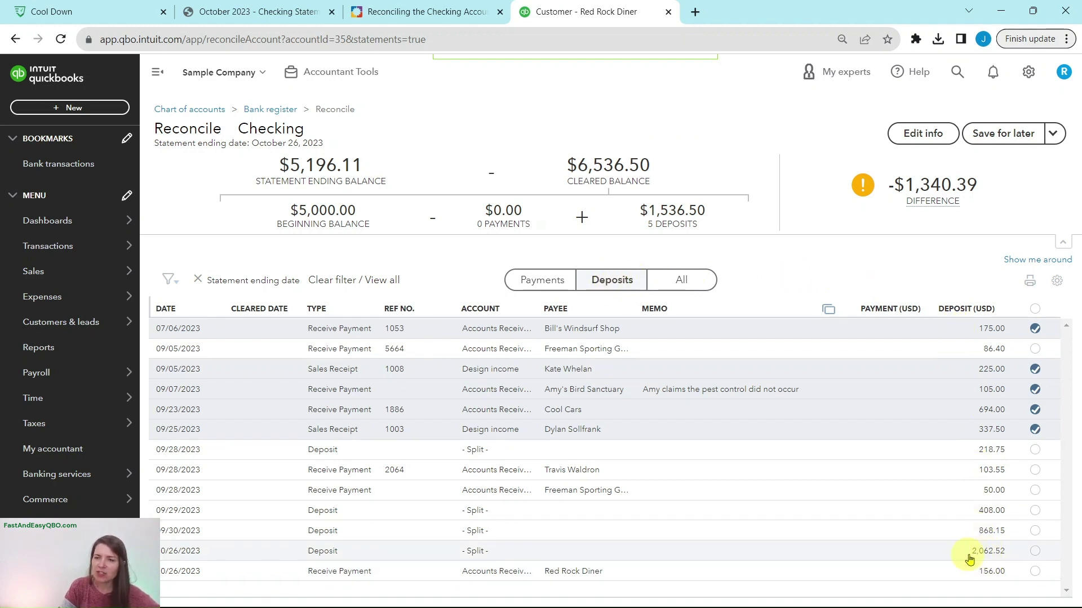
left_click(1037, 555)
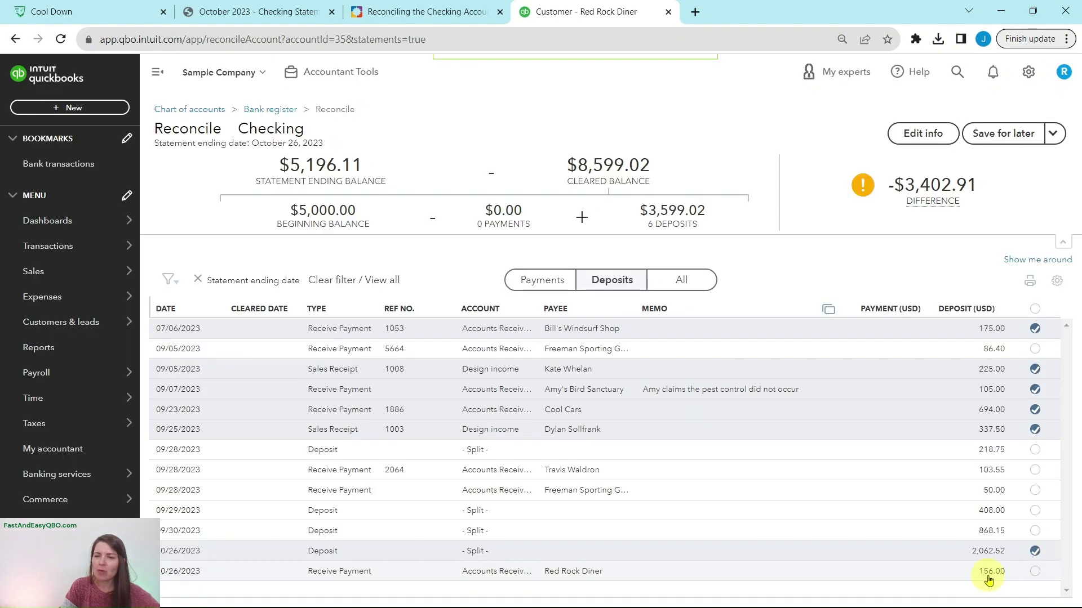
left_click(1035, 572)
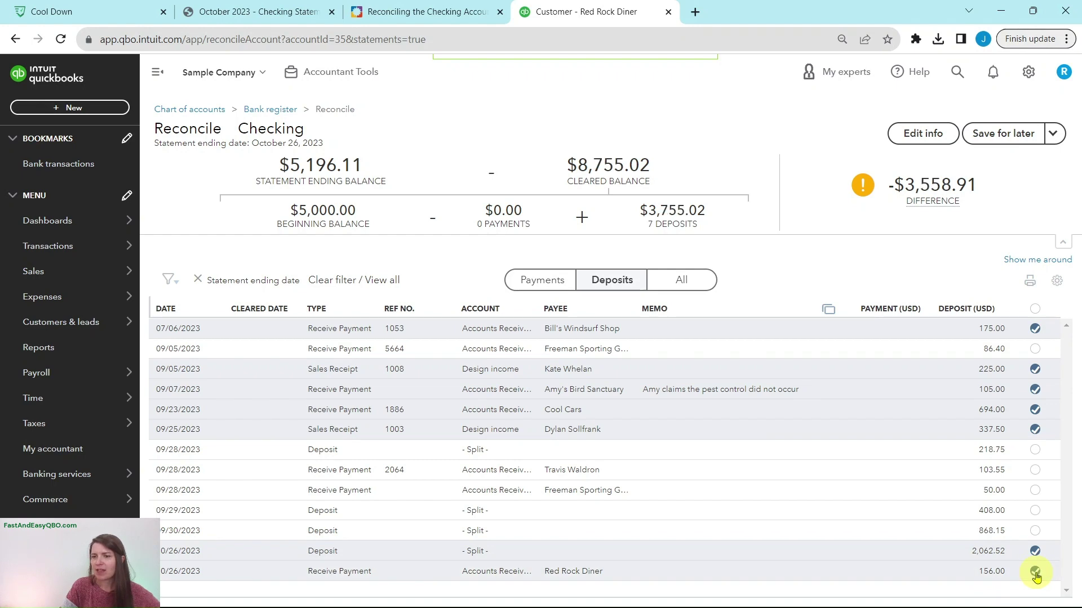
Step: Consult Steps 19 - 20 of the exercise and limit the QuickBooks reconciliation list to payments
left_click(380, 15)
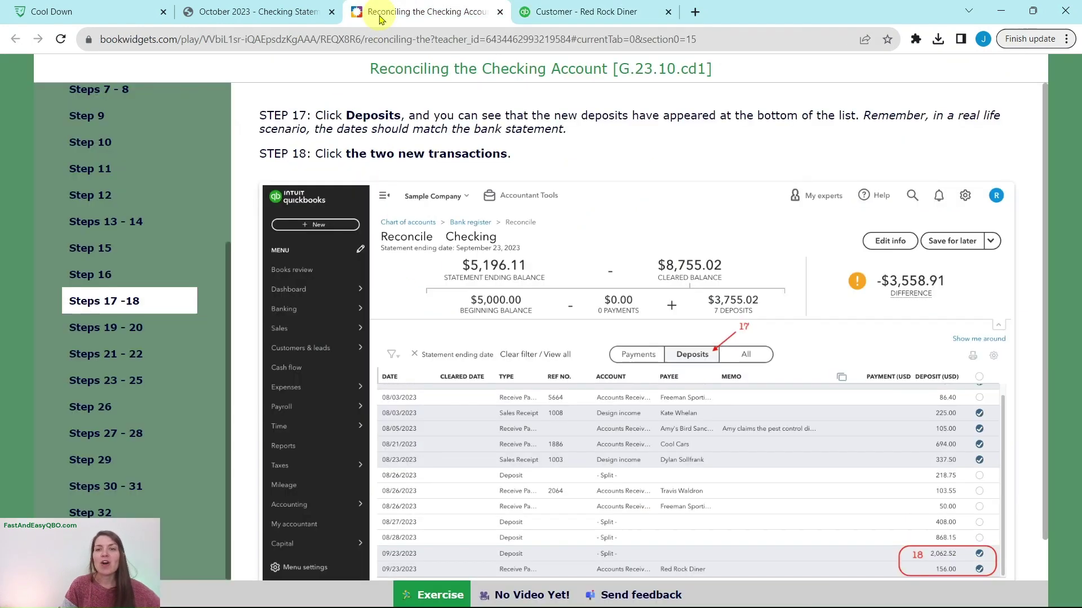
left_click(106, 328)
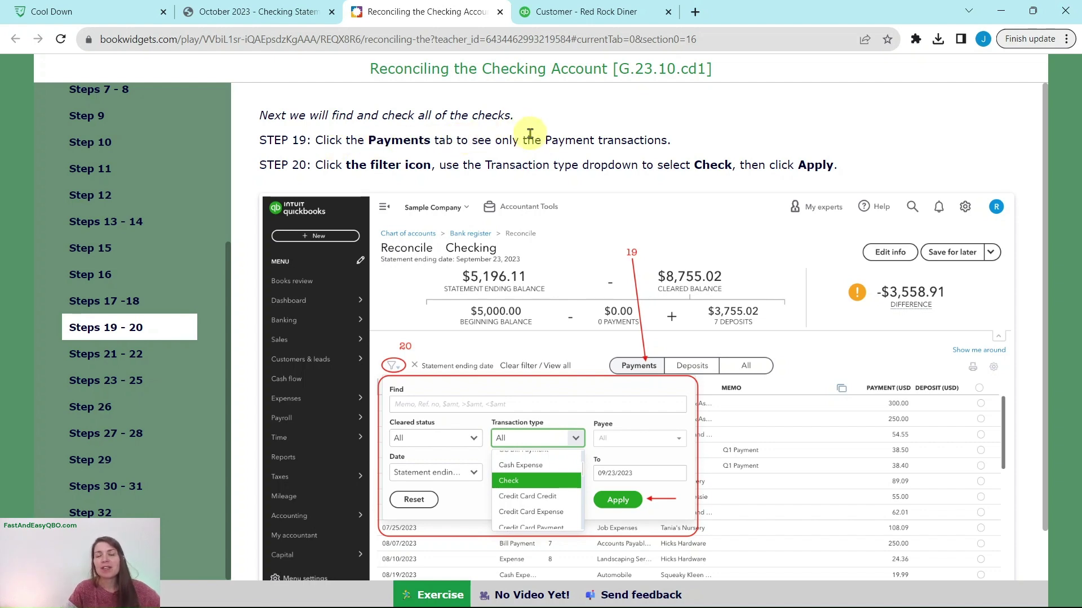
left_click(583, 22)
left_click(533, 283)
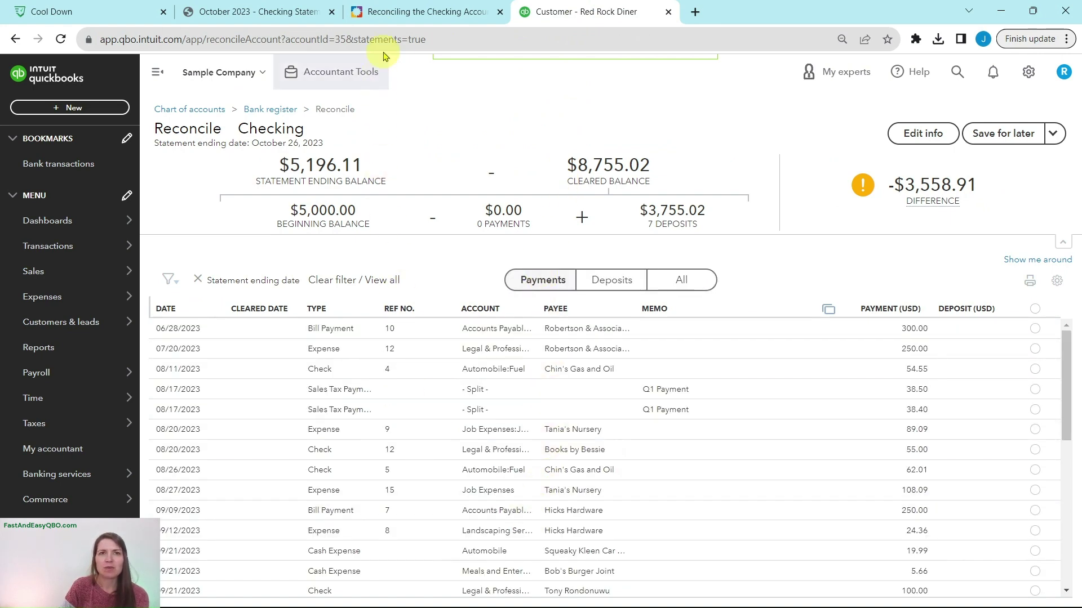
Step: Following Step 20 of the exercise, filter the QuickBooks reconciliation payments to the Check transaction type
left_click(386, 14)
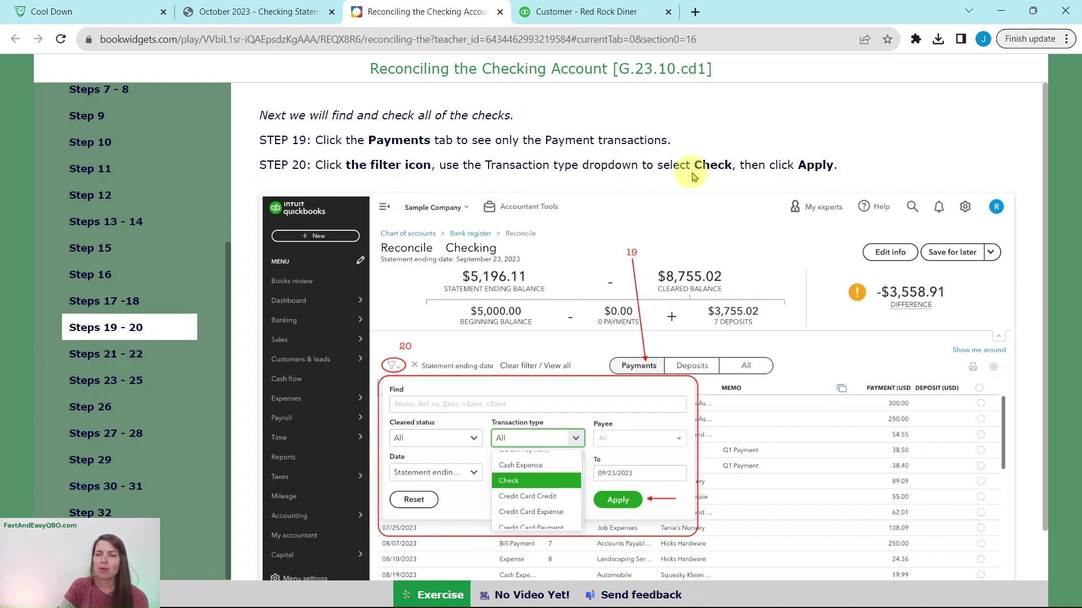
left_click(597, 19)
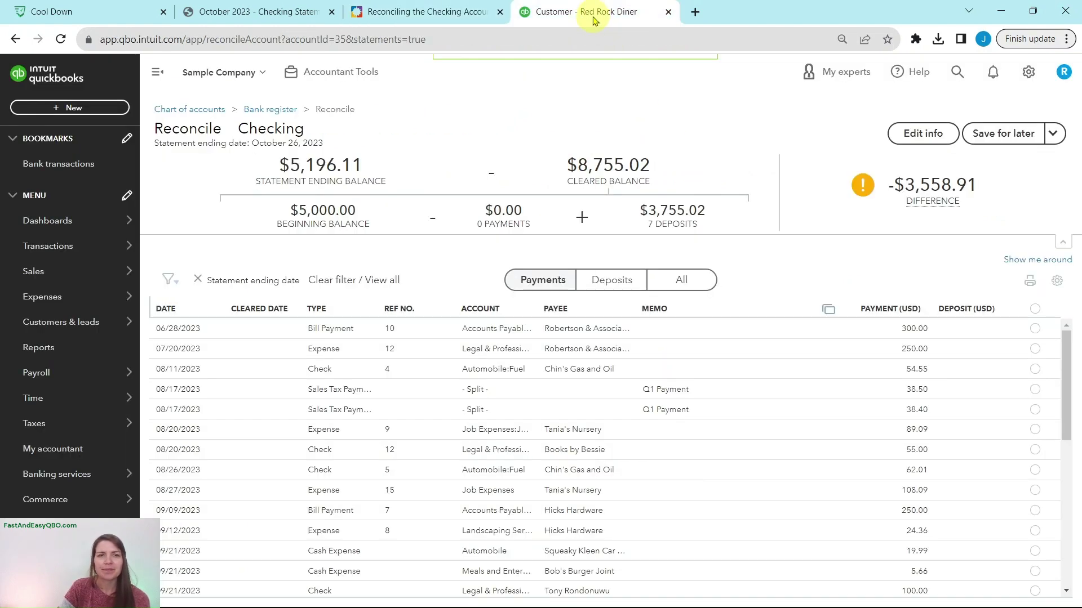
left_click(169, 284)
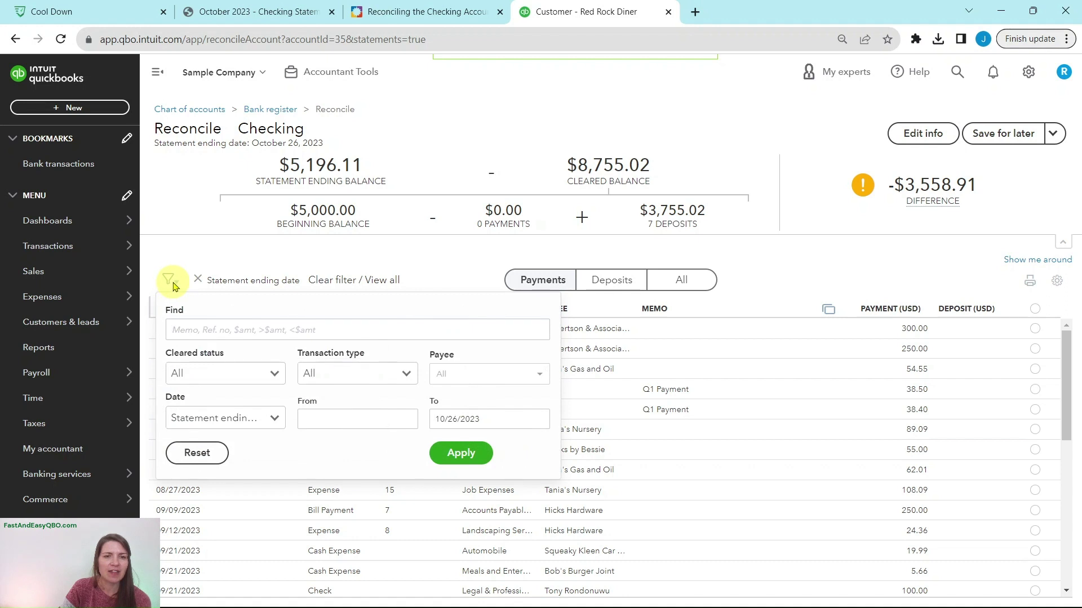
left_click(407, 382)
scroll(364, 425, "down", 2)
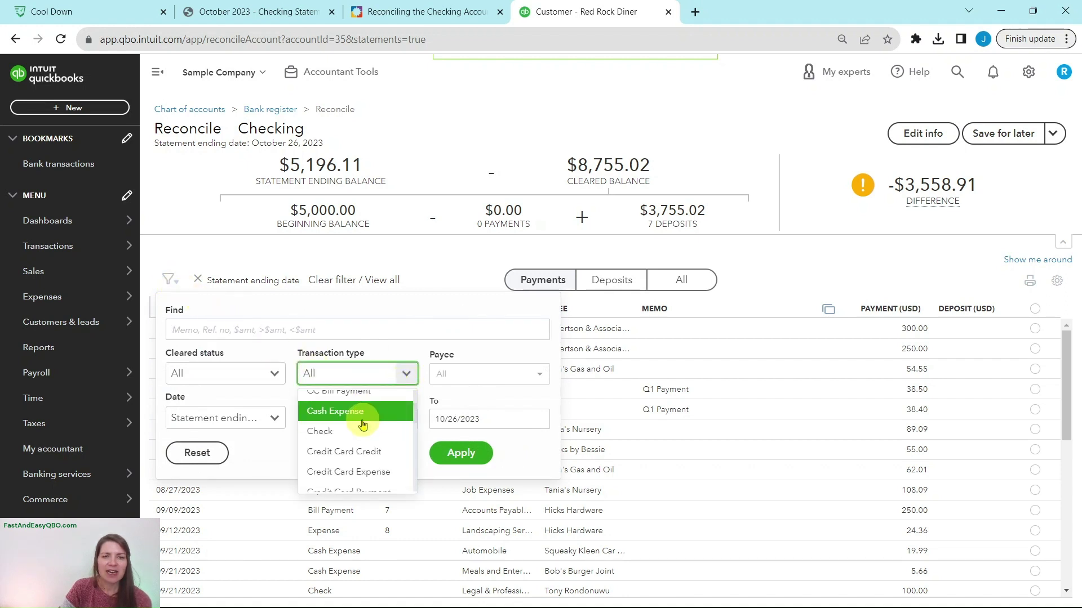
left_click(322, 437)
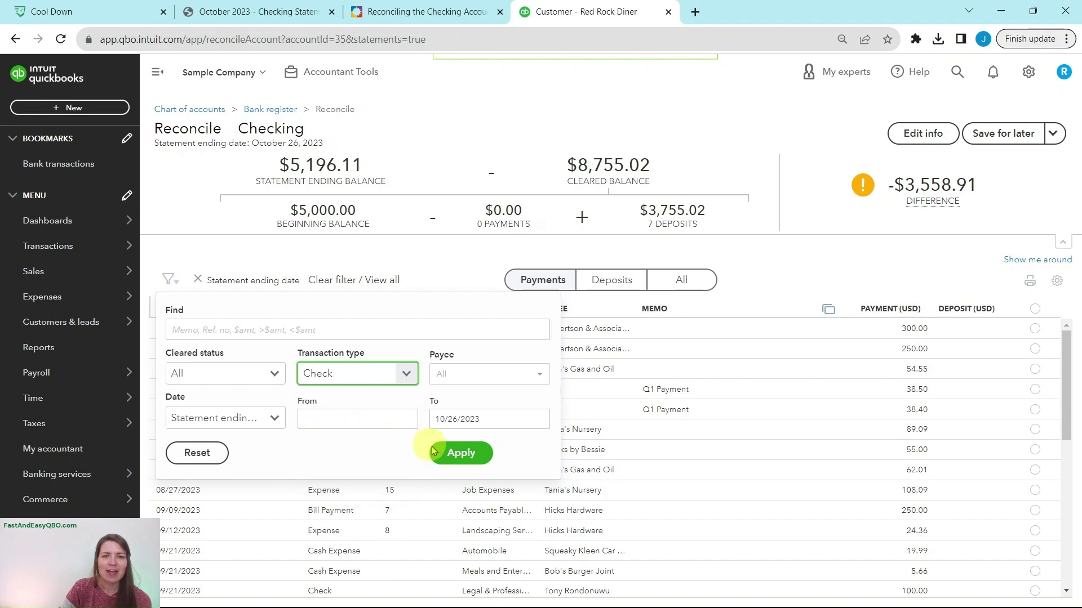
left_click(462, 454)
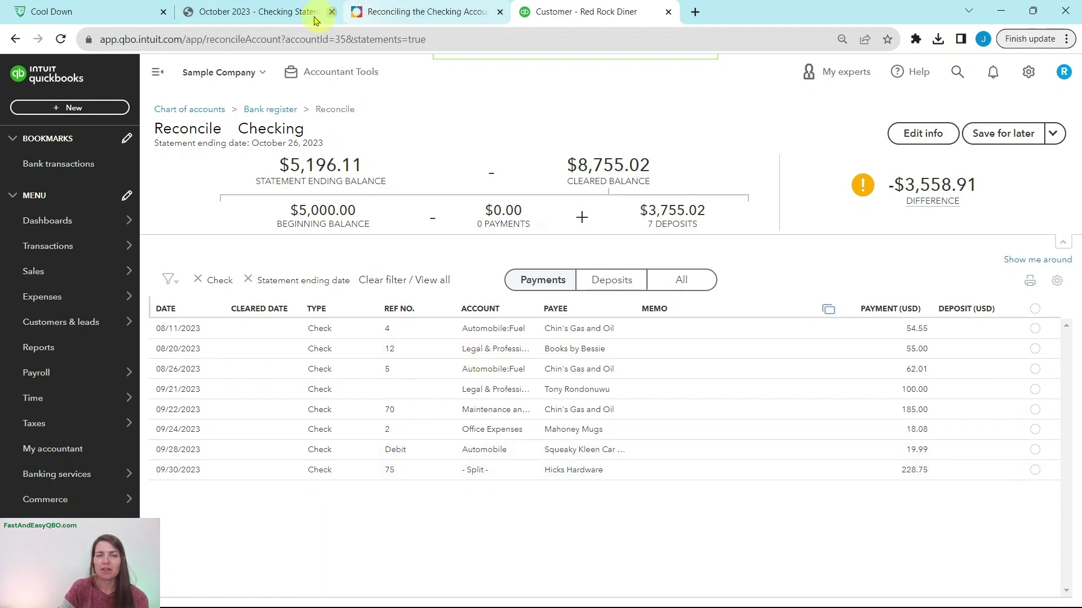
Step: Consult Steps 21 - 22 of the exercise and the statement's checks, and mark check 4 for 54.55 as cleared in QuickBooks
left_click(395, 13)
left_click(90, 355)
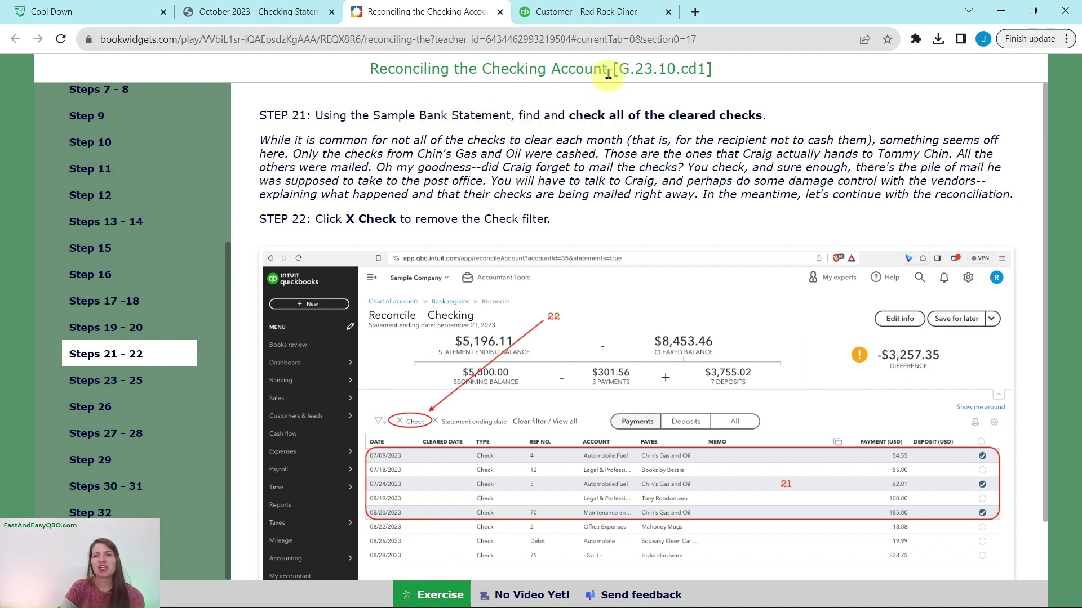
left_click(600, 12)
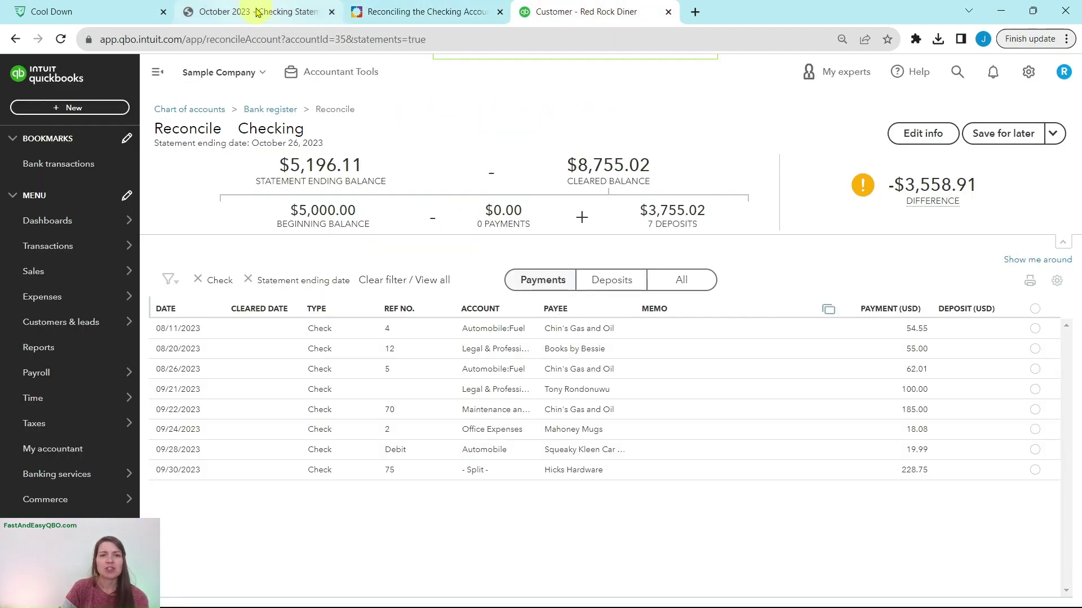
left_click(255, 12)
scroll(613, 221, "down", 3)
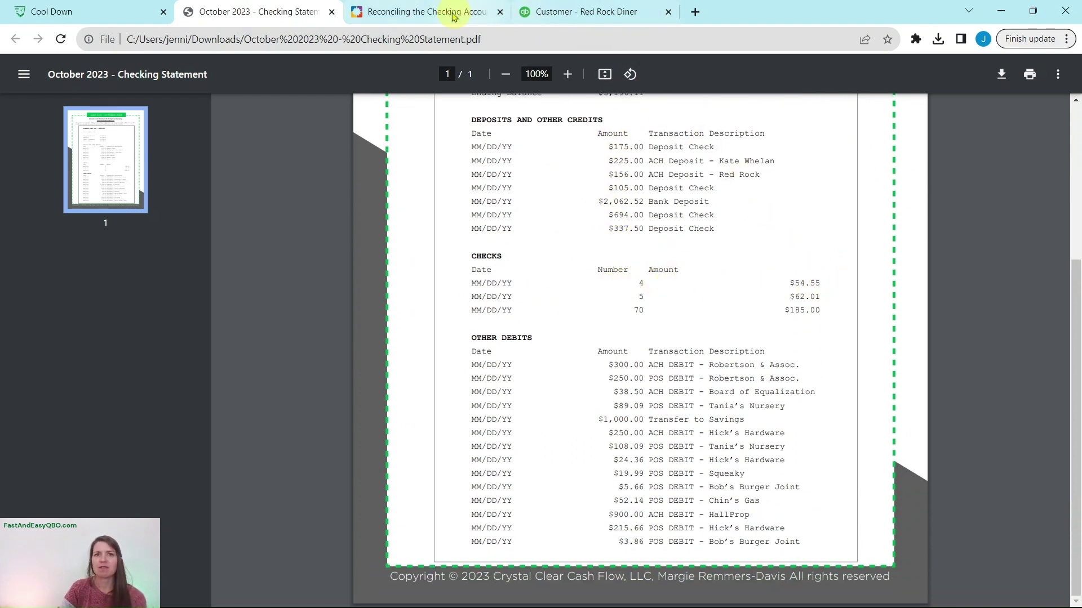
left_click(515, 16)
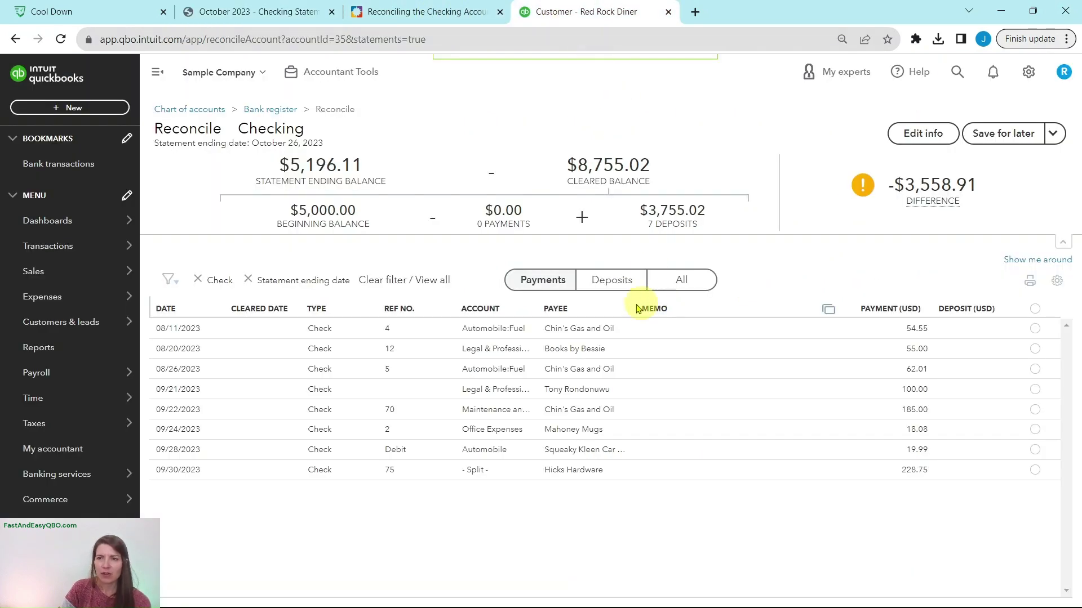
left_click(1036, 329)
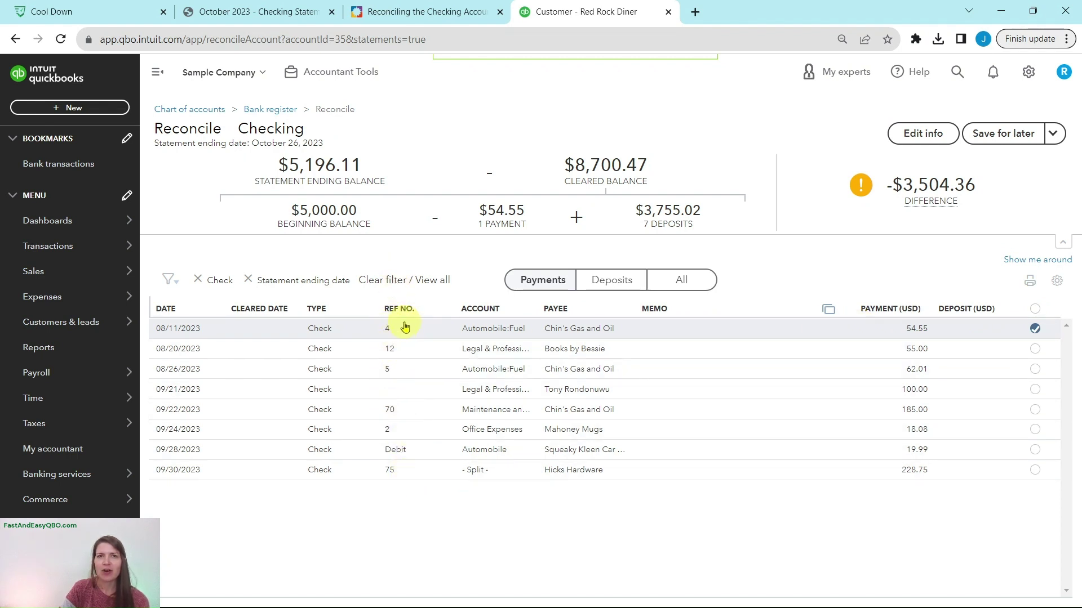
Step: Compare with the October 2023 statement and mark check 5 for 62.01 and check 70 for 185.00 as cleared in QuickBooks
left_click(294, 18)
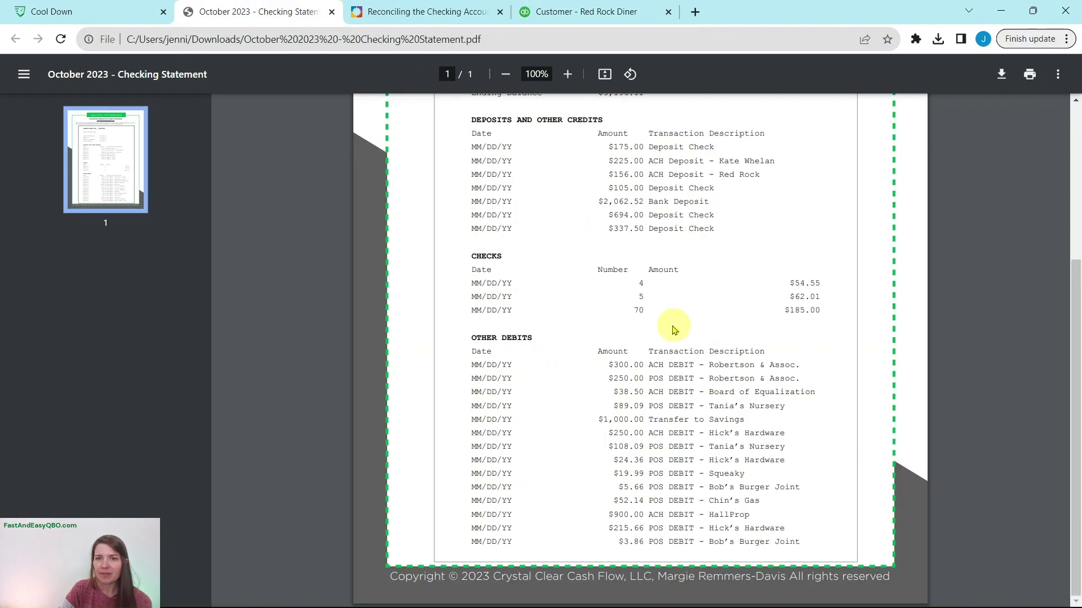
left_click(580, 12)
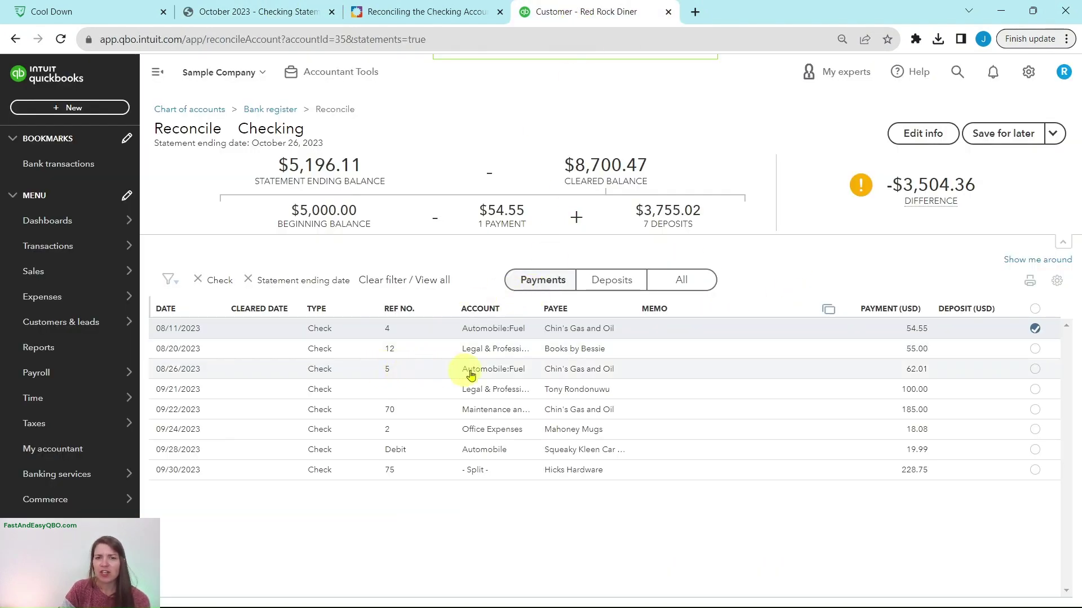
left_click(1034, 371)
left_click(282, 14)
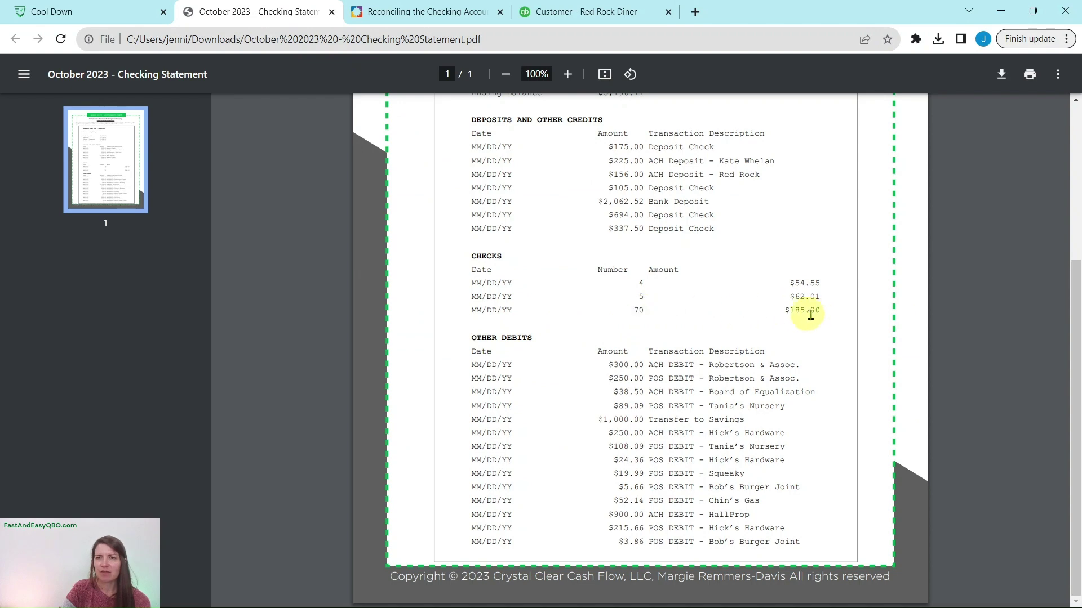
left_click(614, 12)
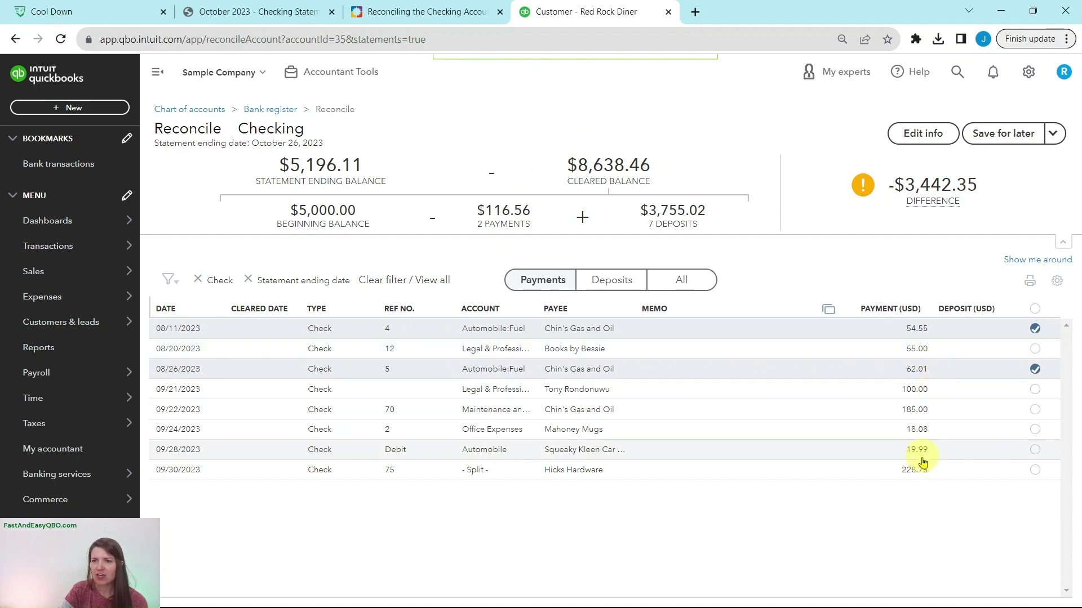
left_click(1034, 415)
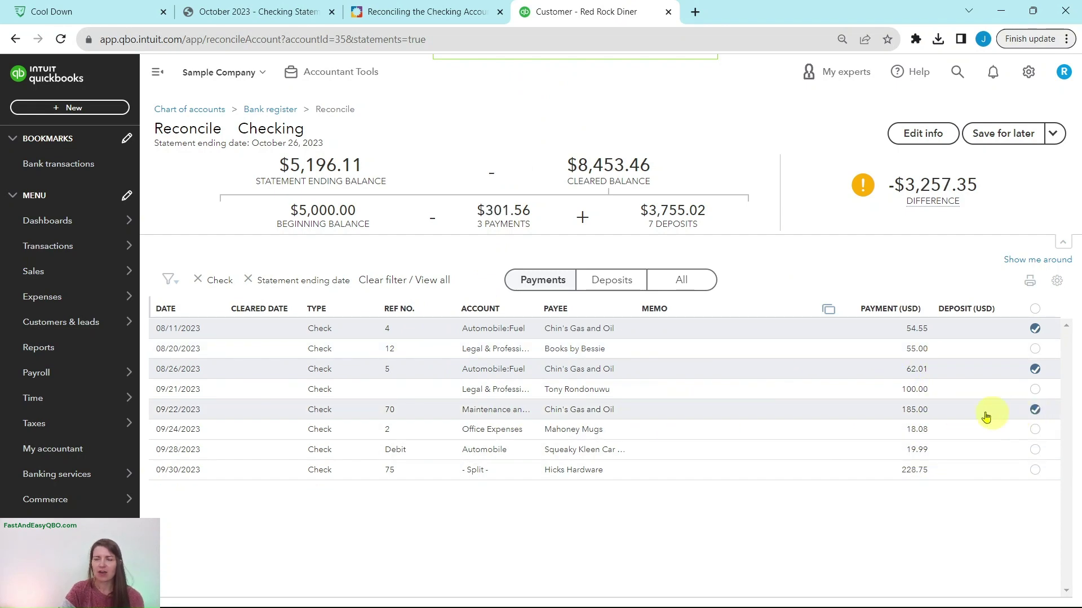
Step: Consult Step 22 of the exercise and remove the Check filter from the QuickBooks reconciliation list
left_click(289, 20)
left_click(394, 12)
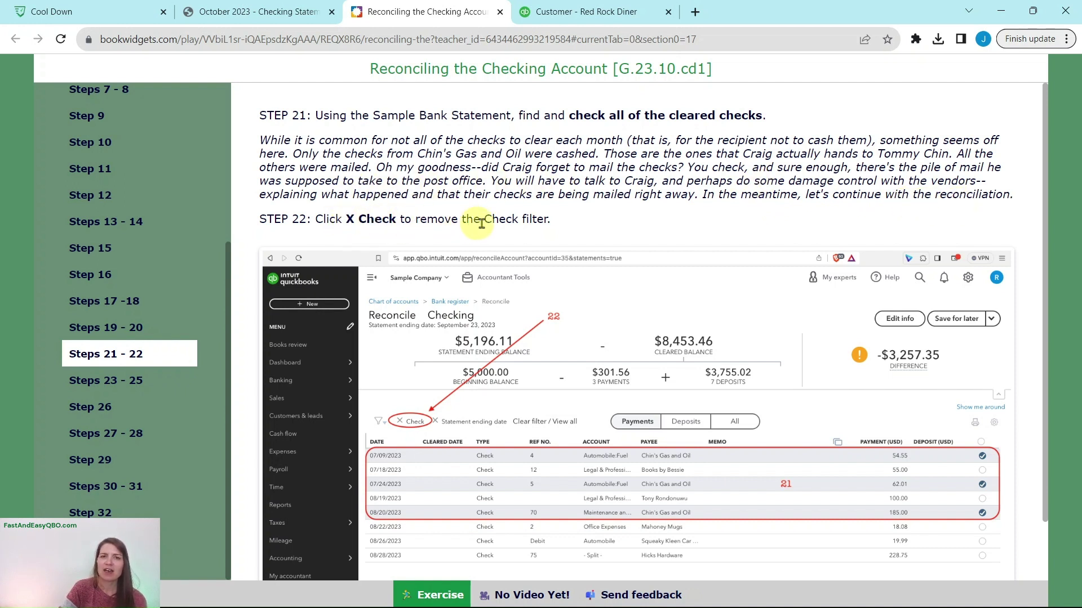
left_click(571, 12)
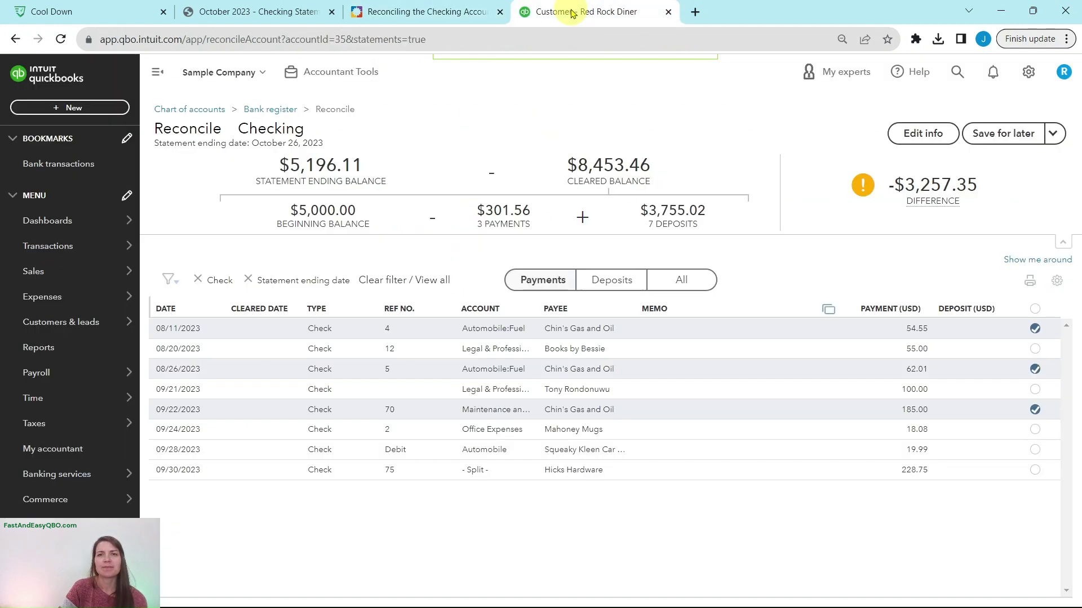
left_click(198, 280)
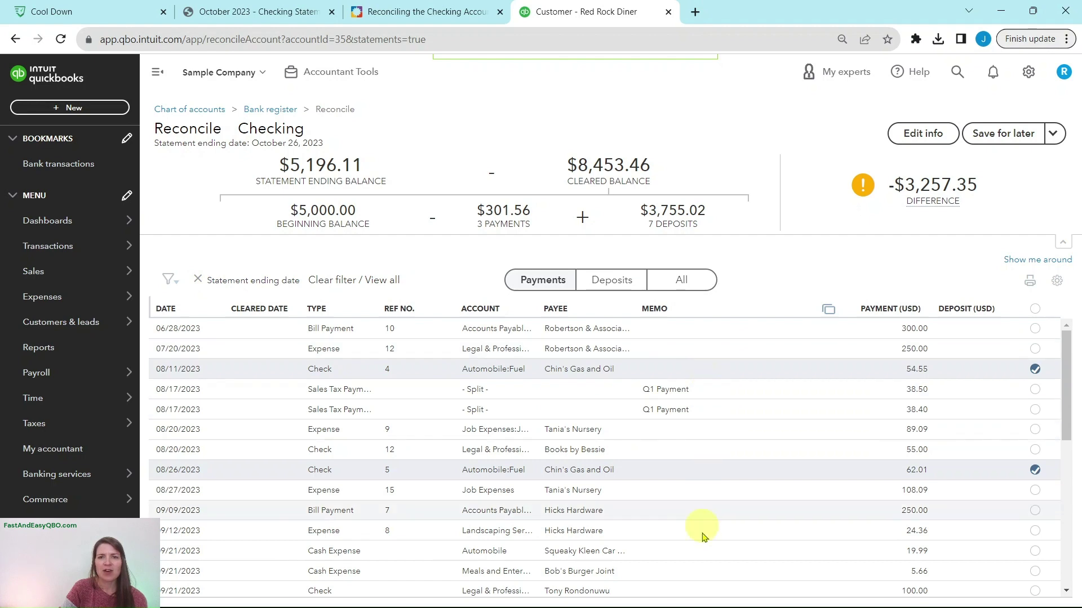
Step: Following Step 23 and the statement's other debits, mark the 300.00 and 250.00 Robertson & Associates payments as cleared in QuickBooks
left_click(381, 11)
left_click(104, 389)
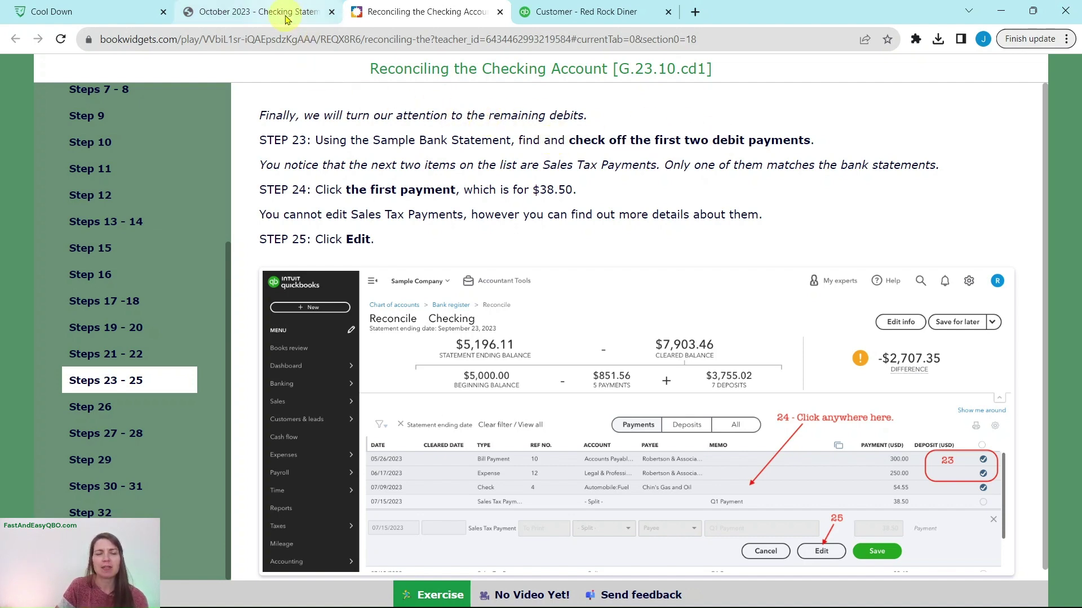
left_click(262, 12)
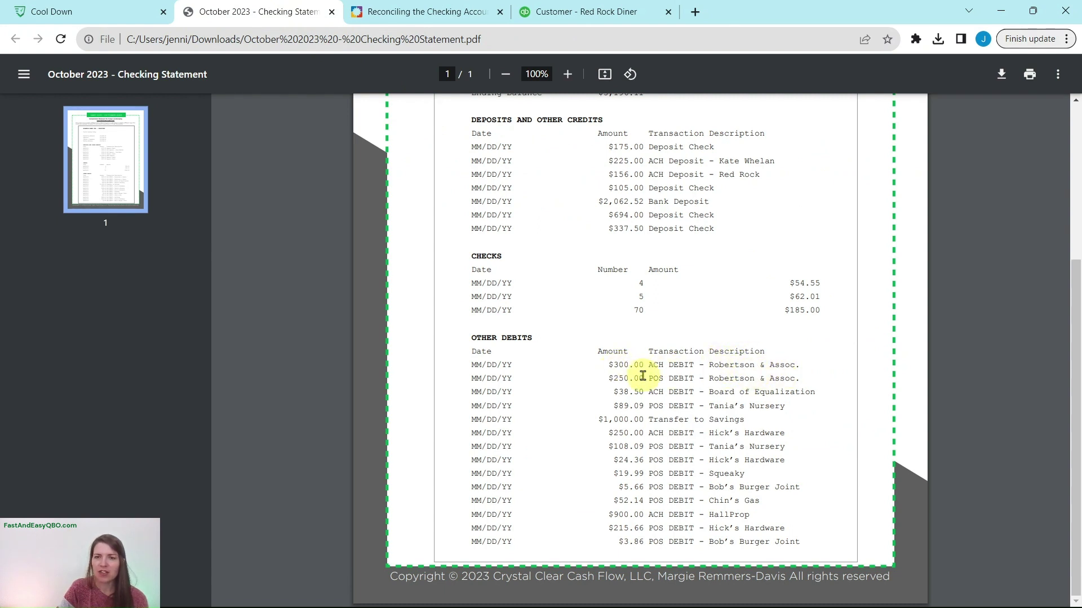
left_click(572, 12)
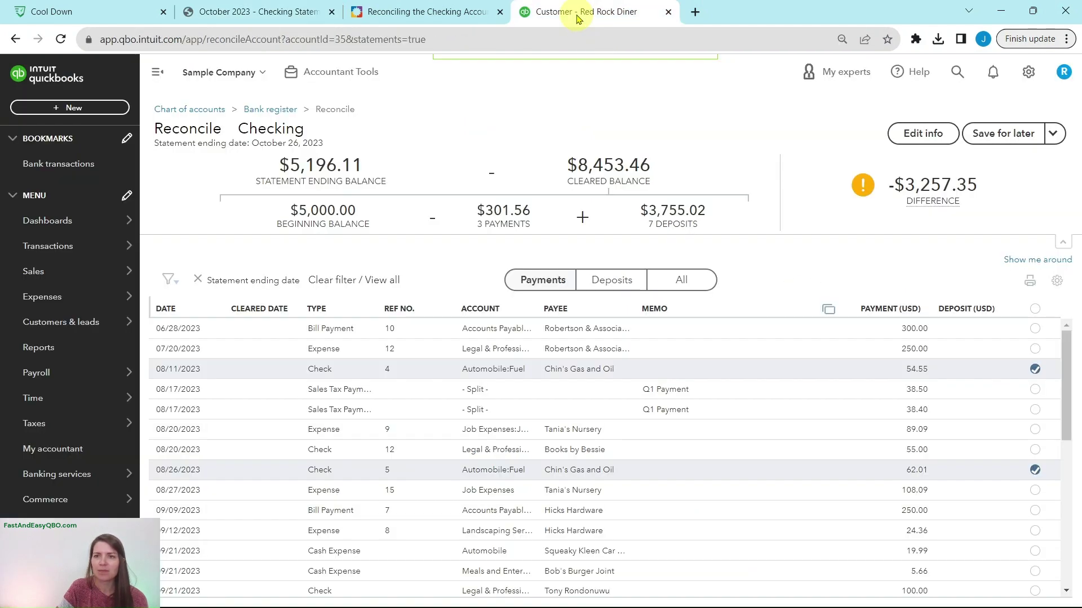
left_click(1035, 328)
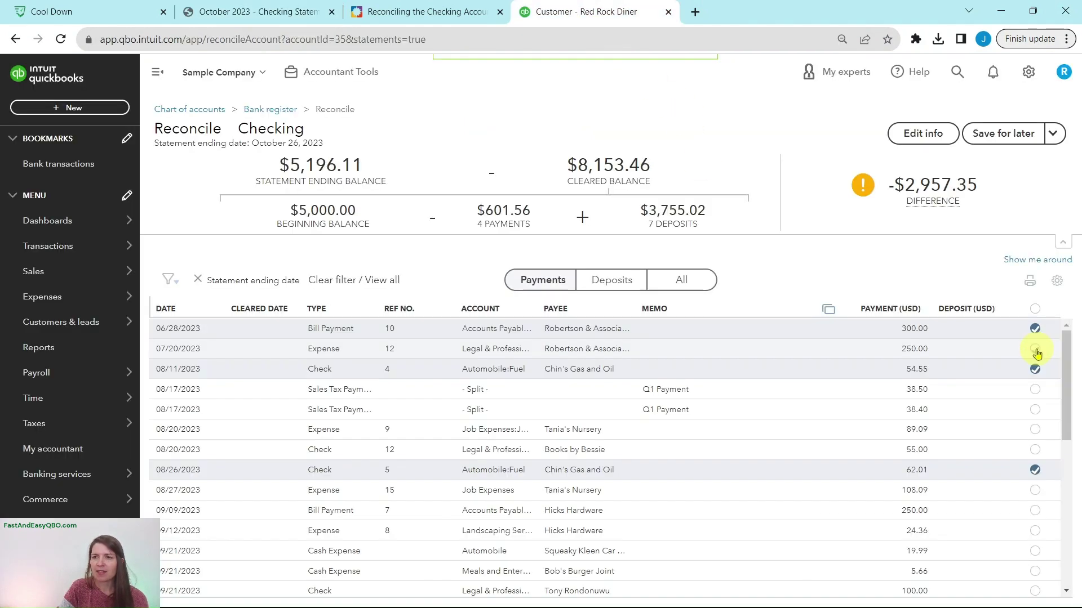
left_click(1035, 348)
Step: Compare the two 08/17/2023 sales tax payments in QuickBooks with the statement's debits and consult Steps 24 - 25 of the exercise
left_click(427, 11)
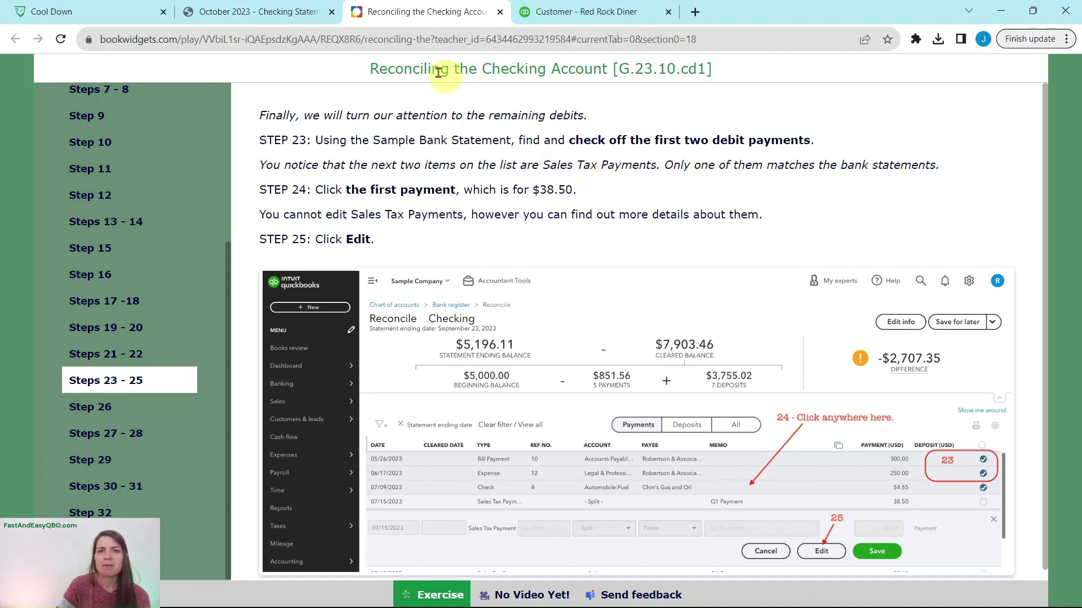
left_click(271, 12)
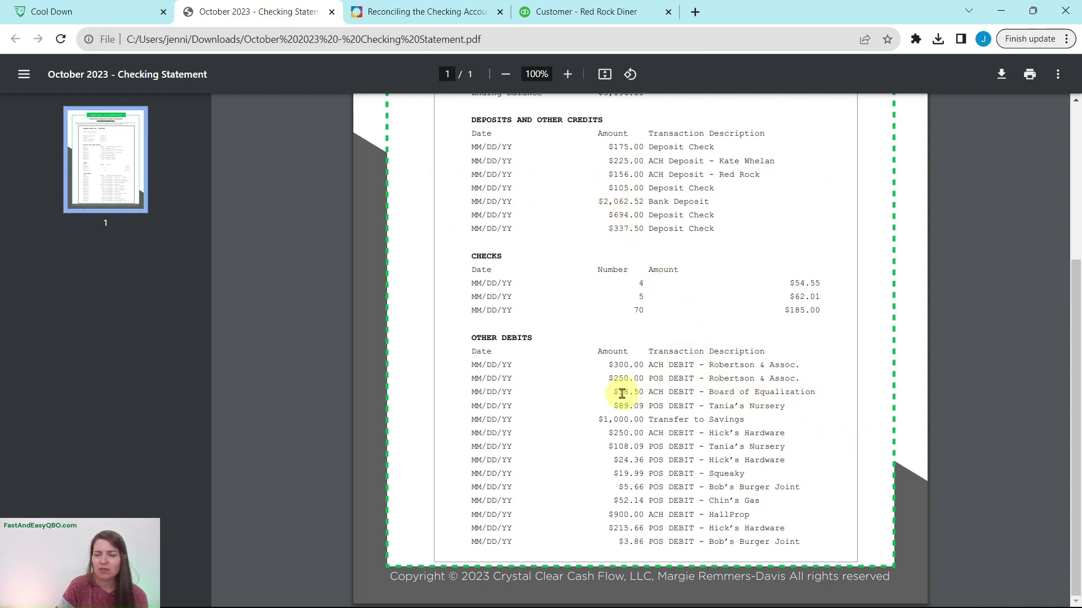
left_click(609, 13)
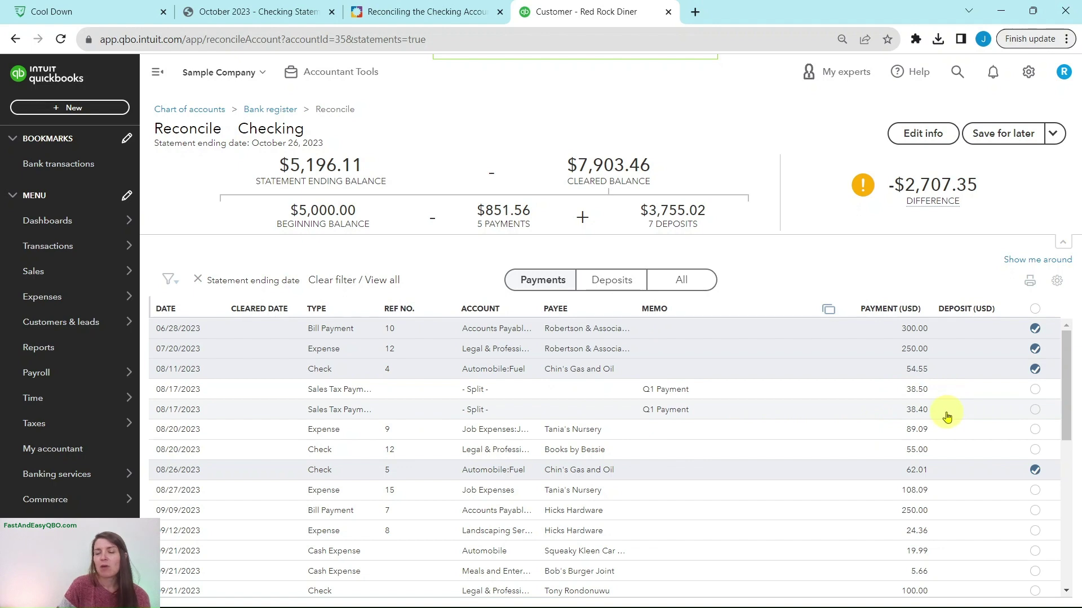
left_click(397, 14)
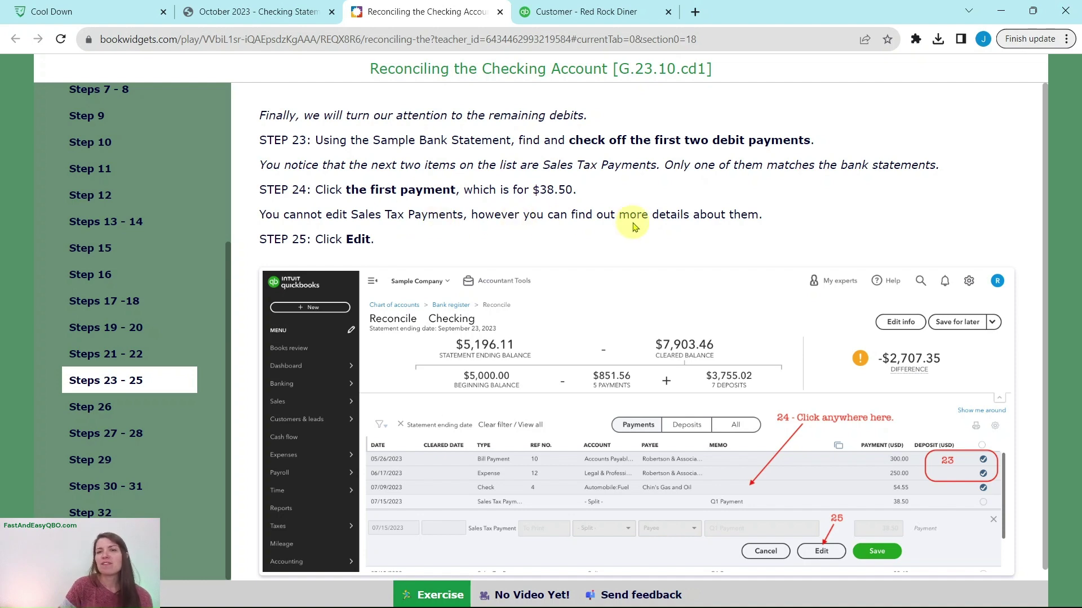
left_click(611, 14)
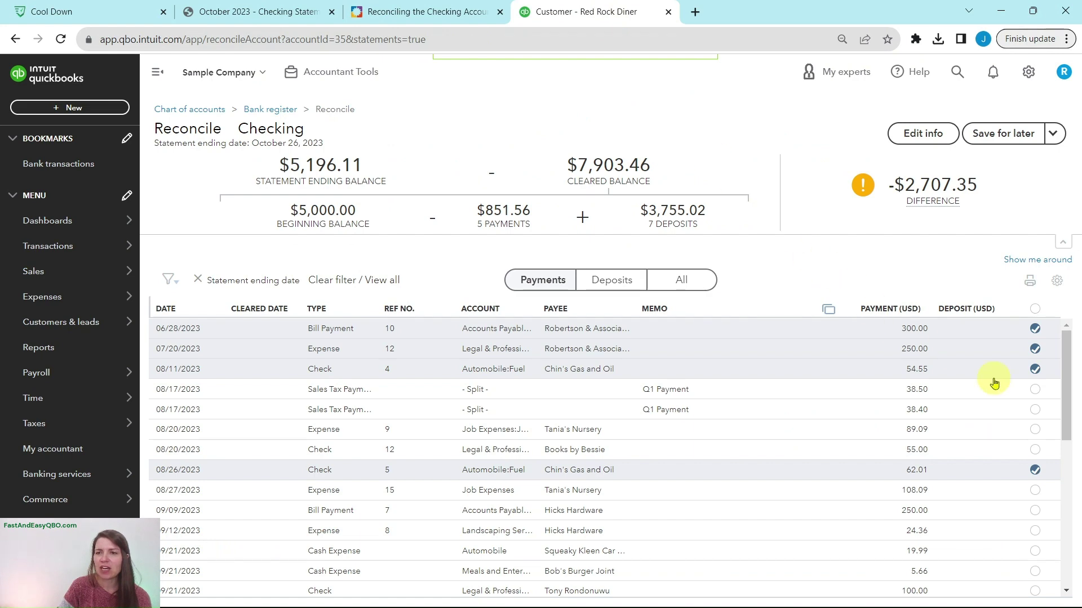
left_click(1035, 390)
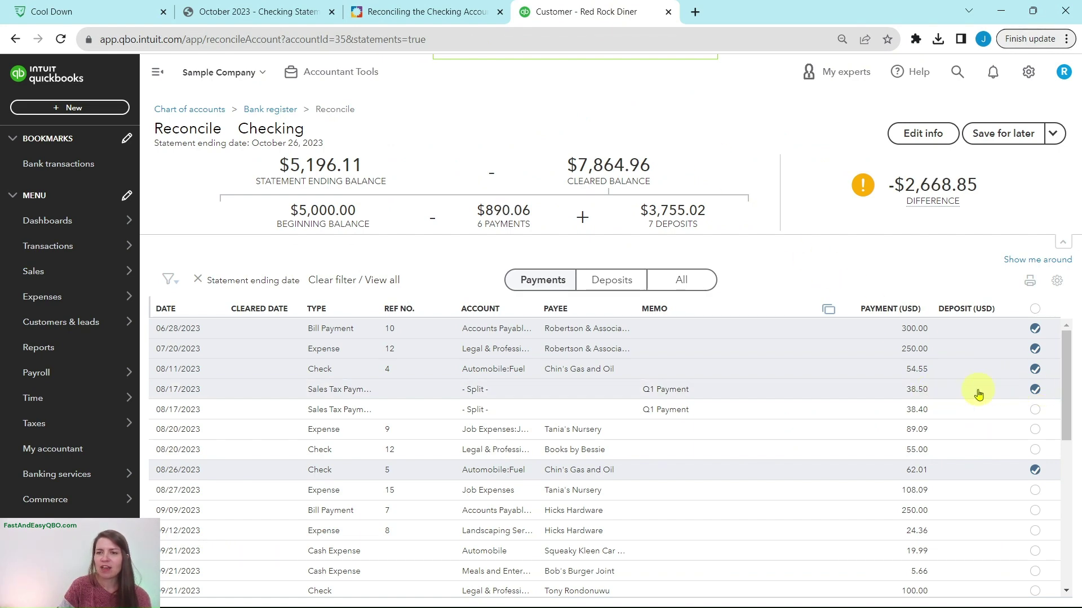
left_click(461, 21)
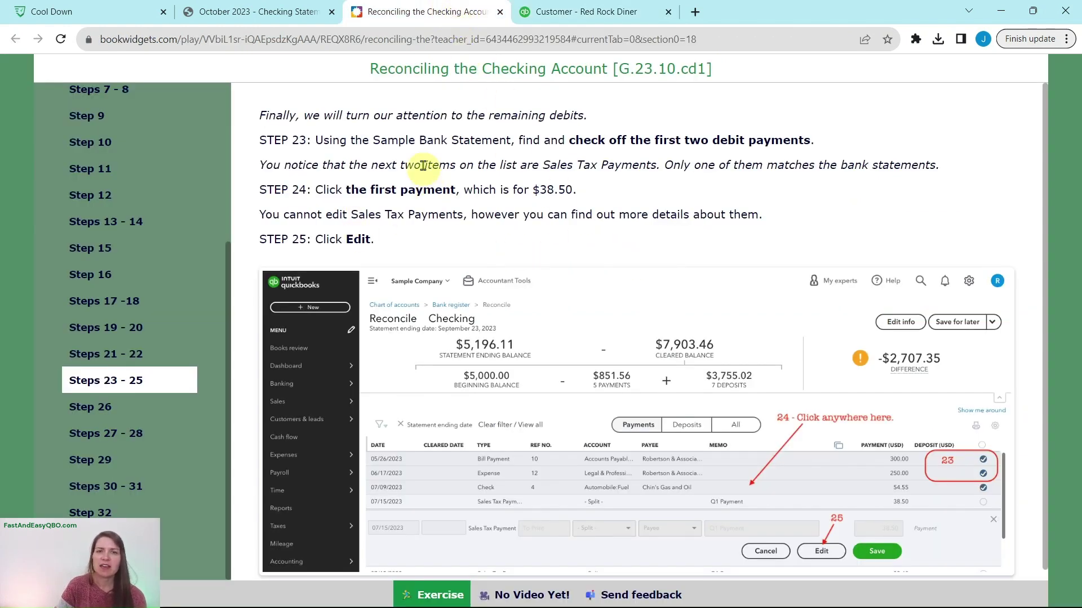
left_click(598, 12)
left_click(1035, 389)
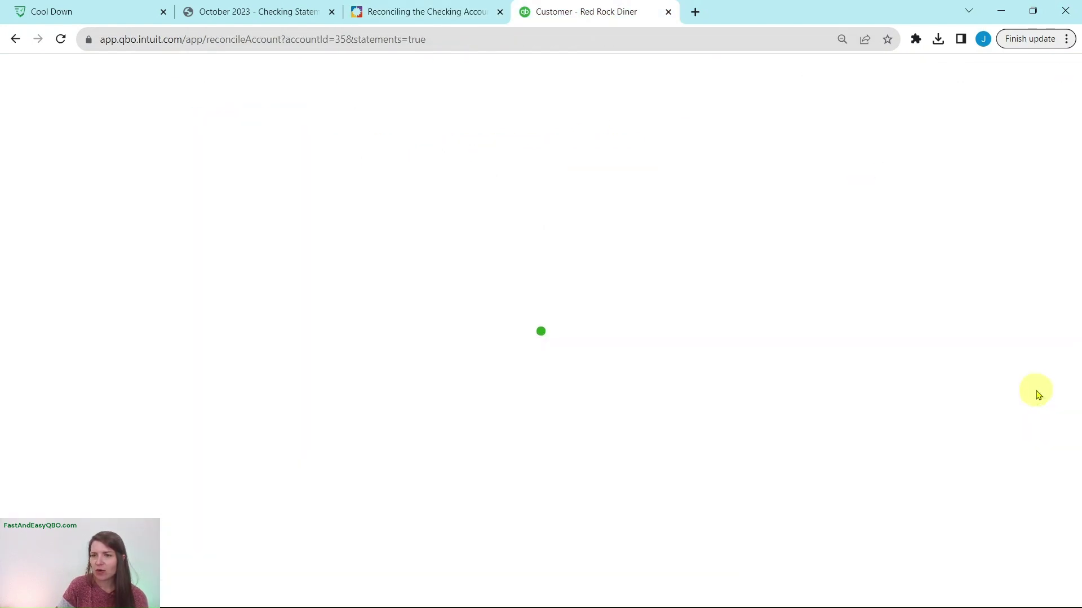
Step: Open the full details of the 38.50 sales tax payment in QuickBooks and consult Step 26 of the exercise
left_click(829, 395)
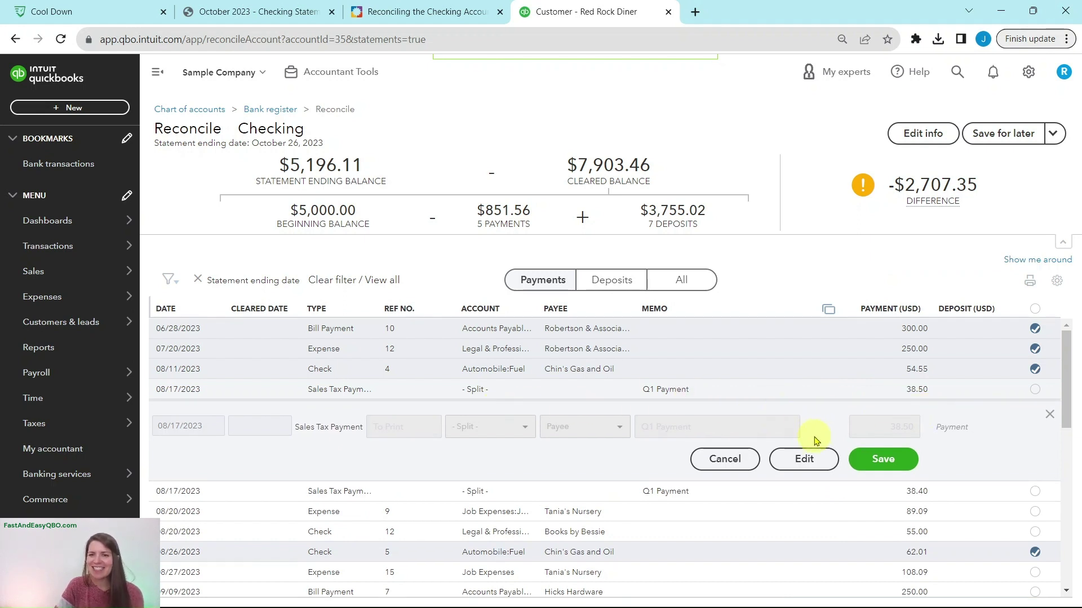
left_click(804, 463)
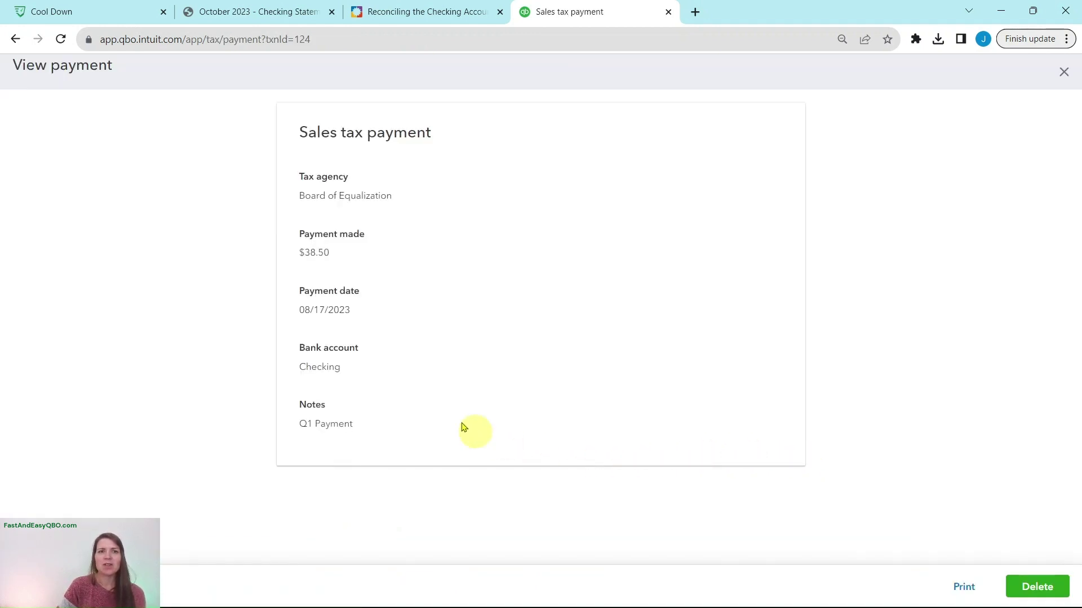
left_click(447, 18)
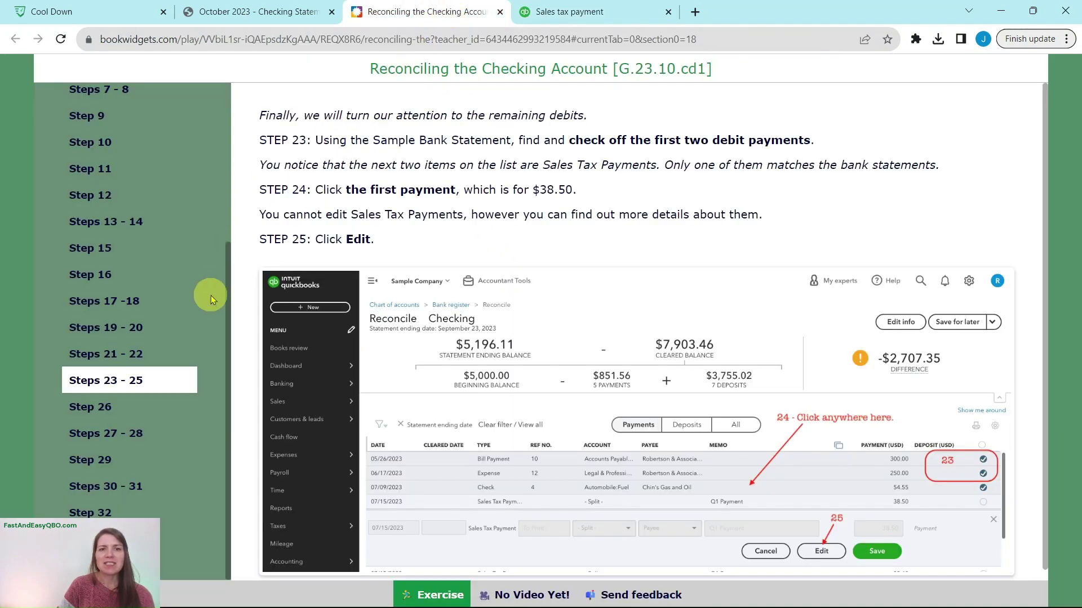
left_click(91, 405)
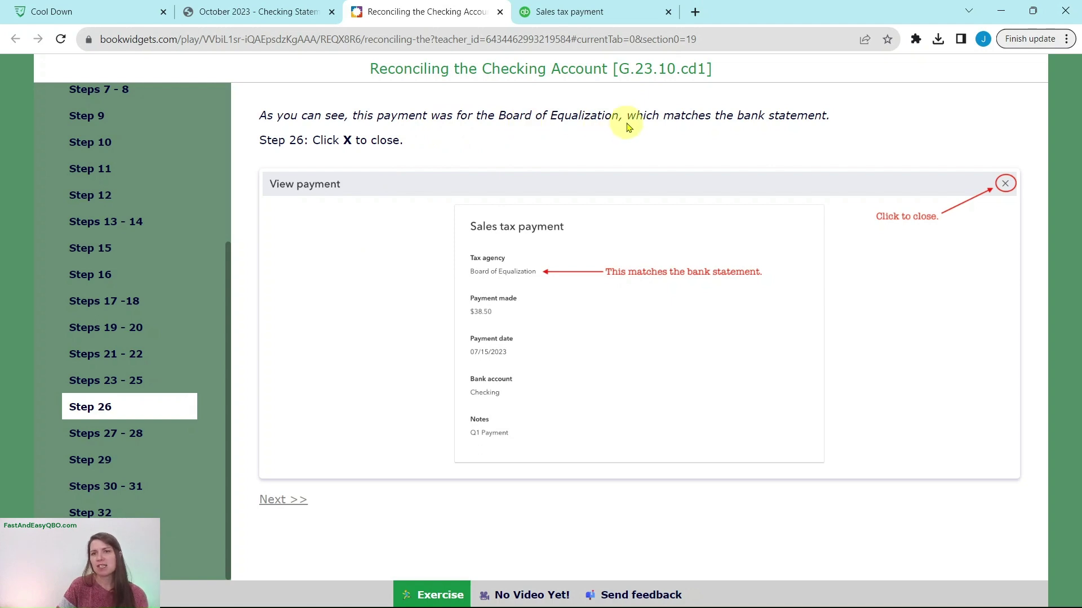
Step: Compare the 38.50 sales tax payment's agency with the bank statement, recheck Step 26, and close the payment details in QuickBooks
left_click(285, 15)
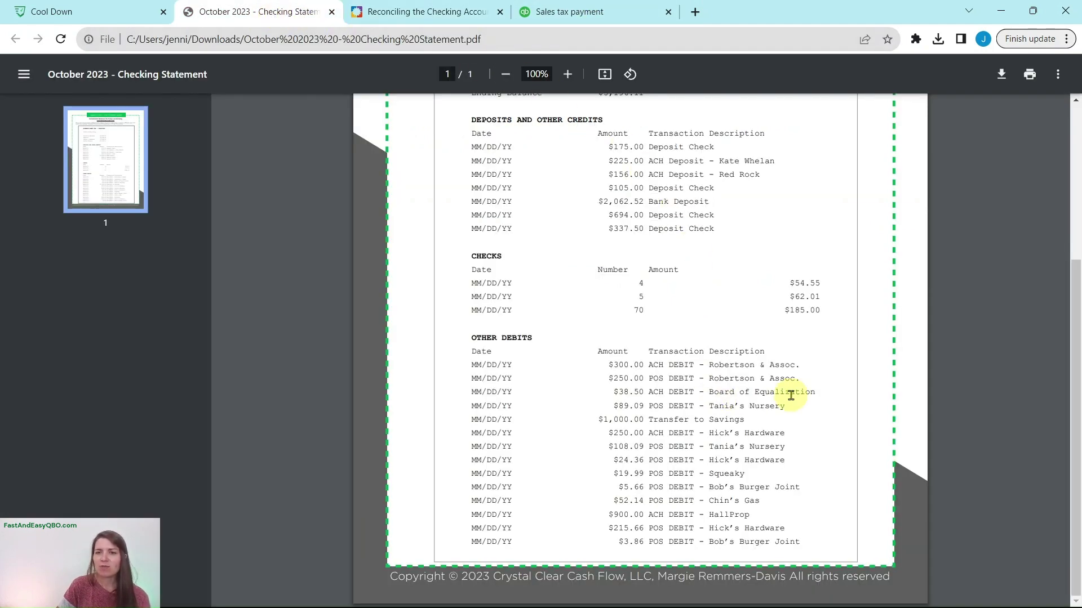
left_click(557, 14)
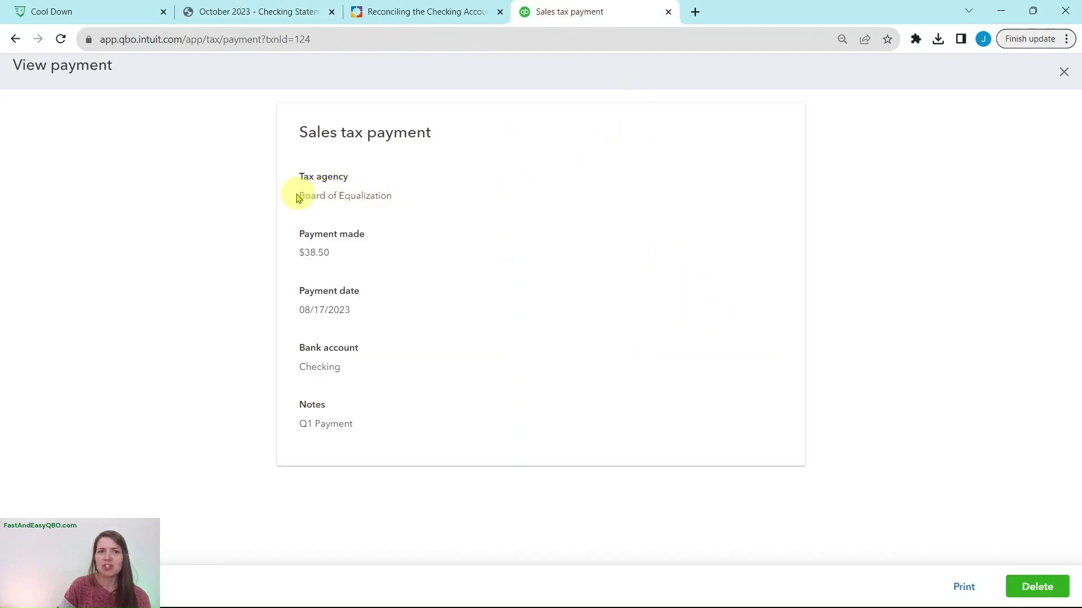
left_click(393, 13)
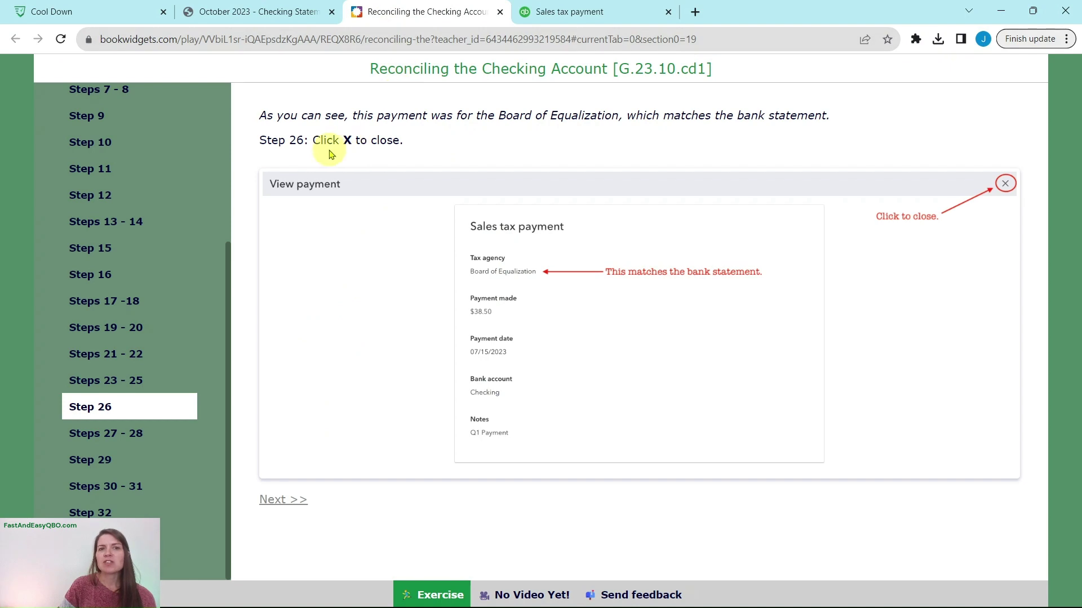
left_click(563, 13)
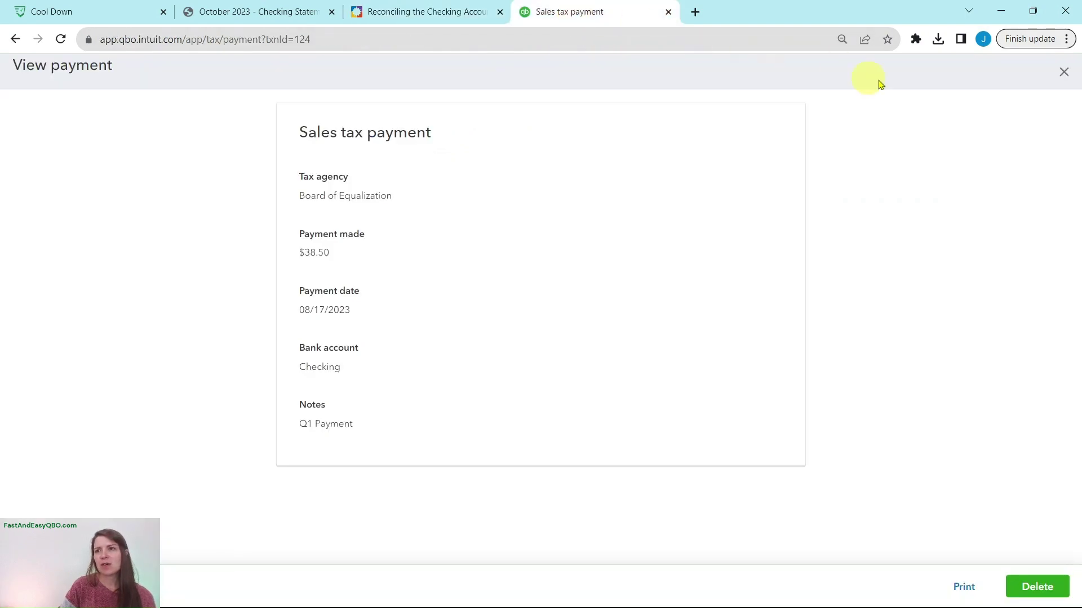
left_click(1064, 74)
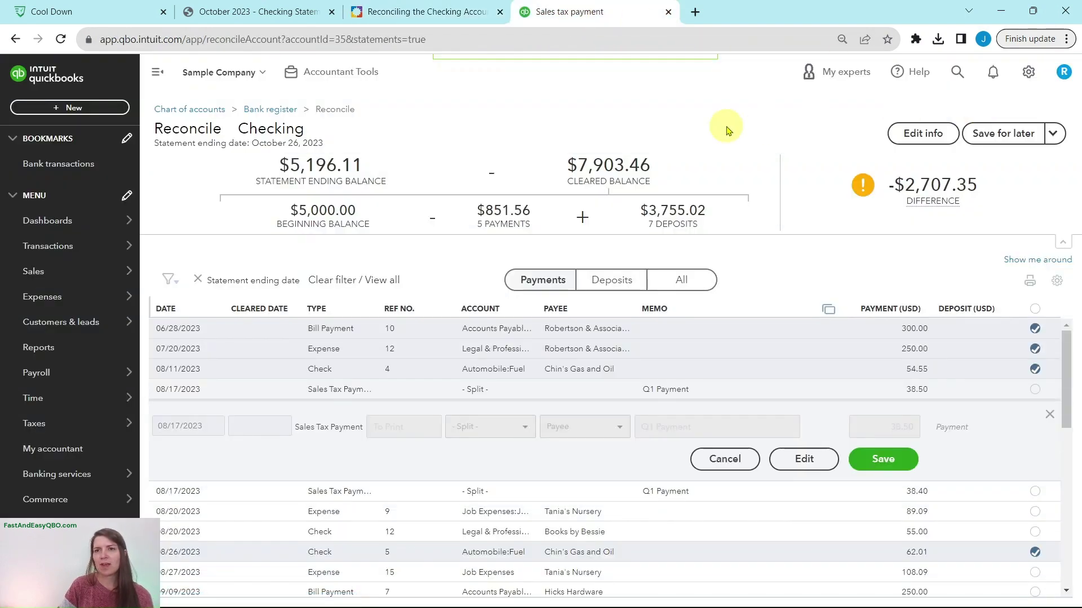
Step: Consult Steps 27 - 28 of the exercise and collapse the expanded 38.50 sales tax payment in the QuickBooks reconciliation list
left_click(440, 21)
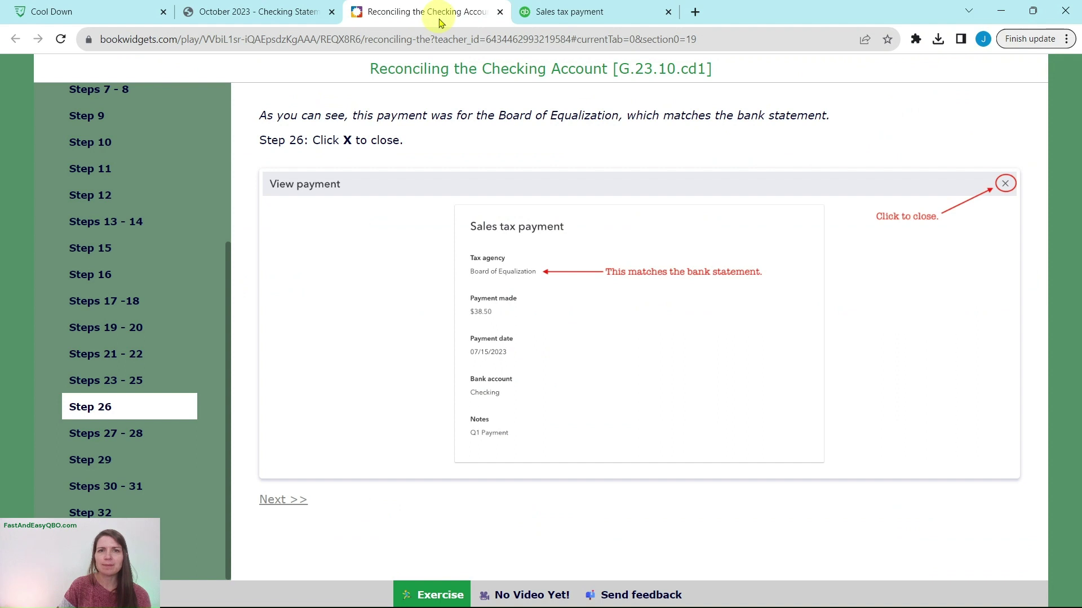
left_click(118, 434)
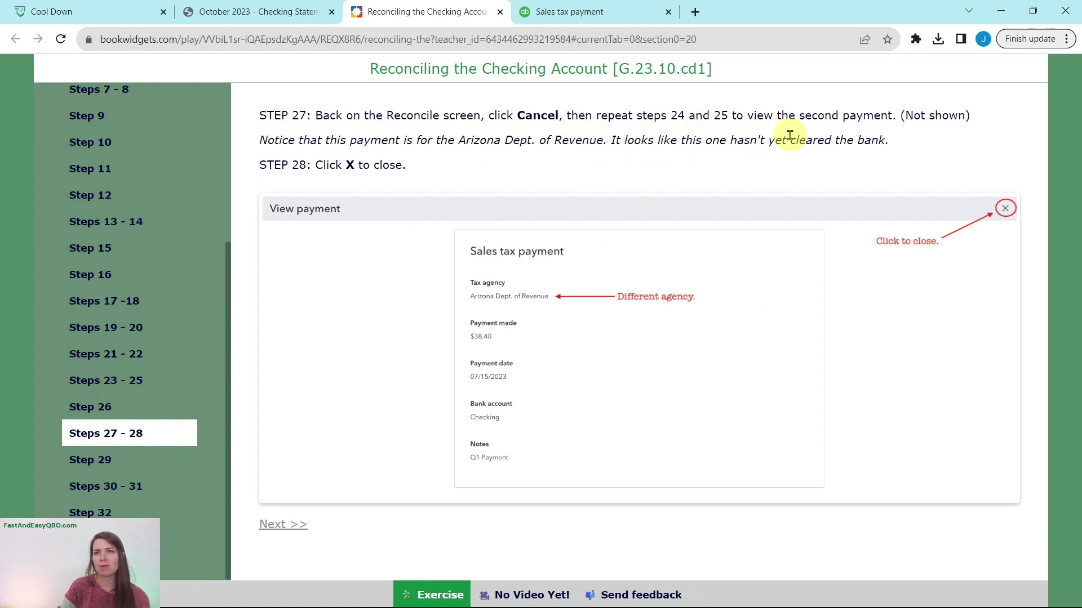
left_click(584, 15)
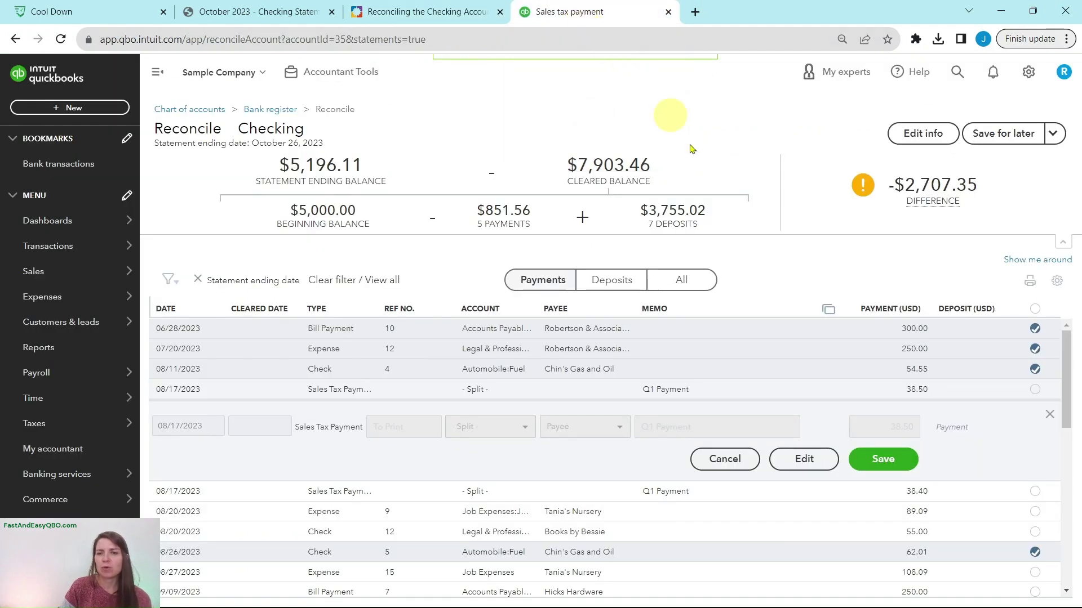
left_click(1051, 418)
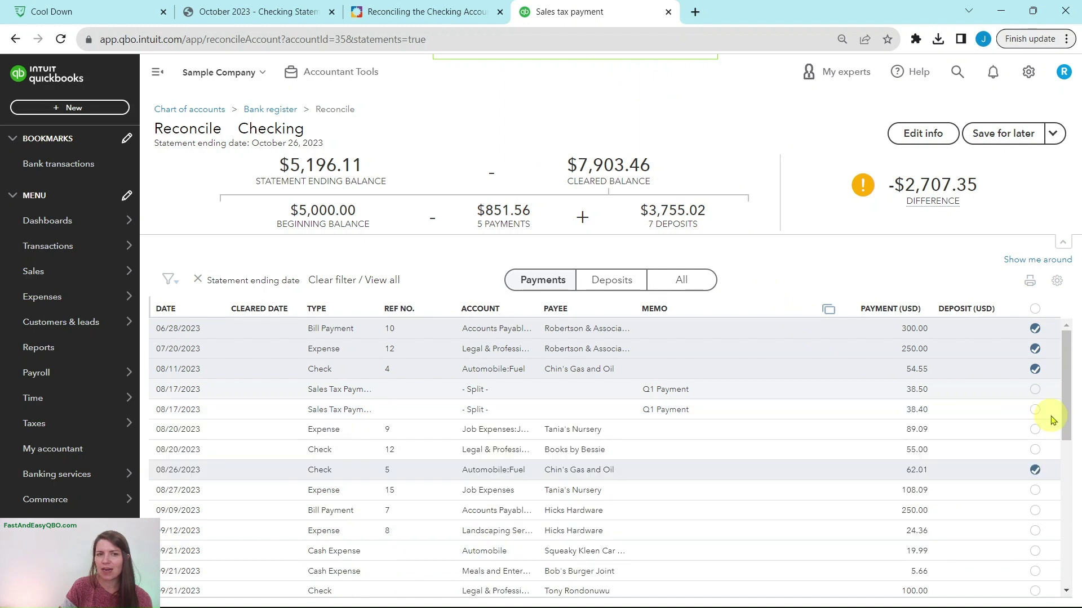
Step: View the 38.40 sales tax payment's full details in QuickBooks, compare them with Steps 27 - 28, and close the payment and its expanded row
left_click(733, 410)
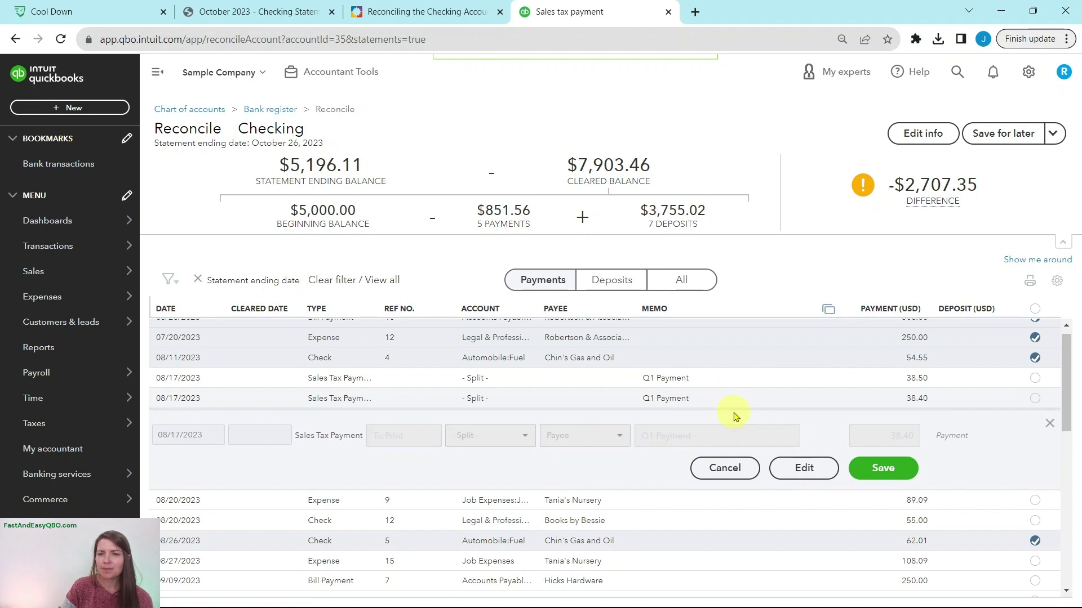
left_click(805, 473)
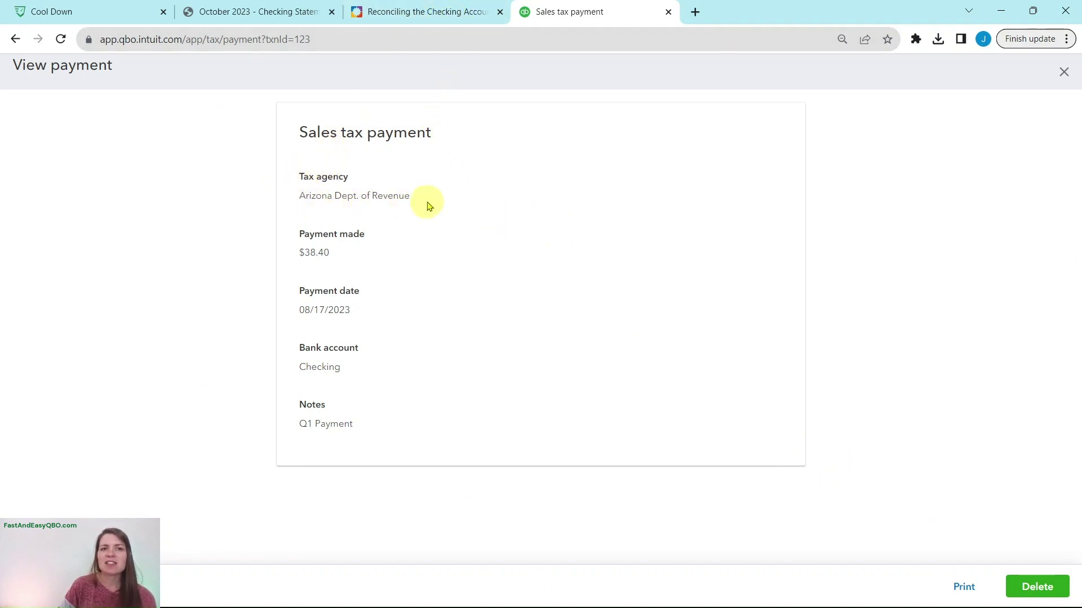
left_click(390, 20)
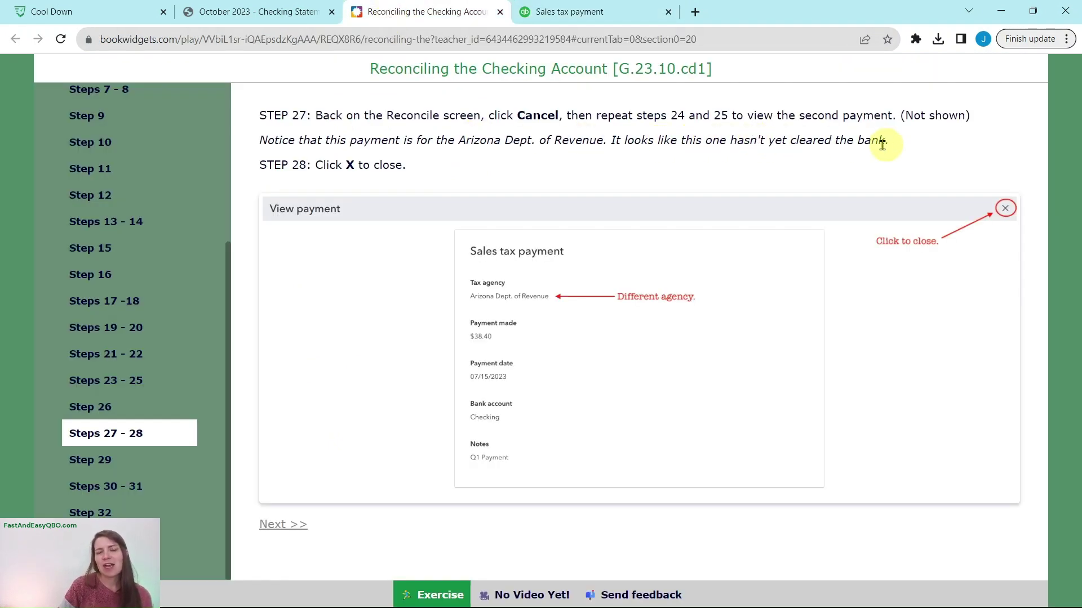
left_click(585, 16)
left_click(1063, 71)
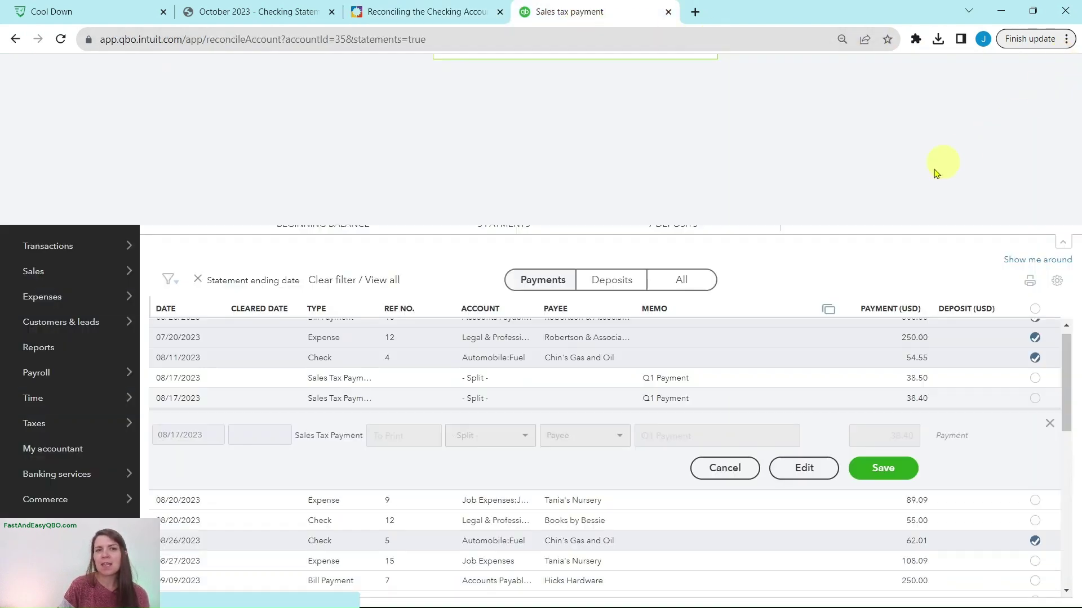
left_click(1048, 425)
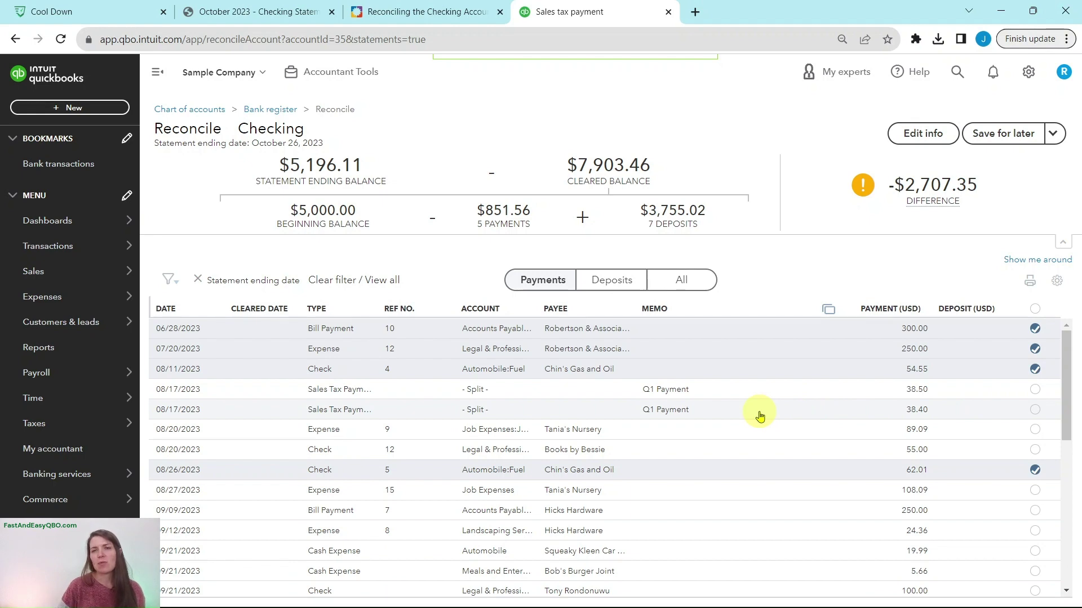
Step: Check the statement's Board of Equalization debit, consult Step 29 of the exercise, and mark the 38.50 sales tax payment as cleared in QuickBooks
left_click(217, 12)
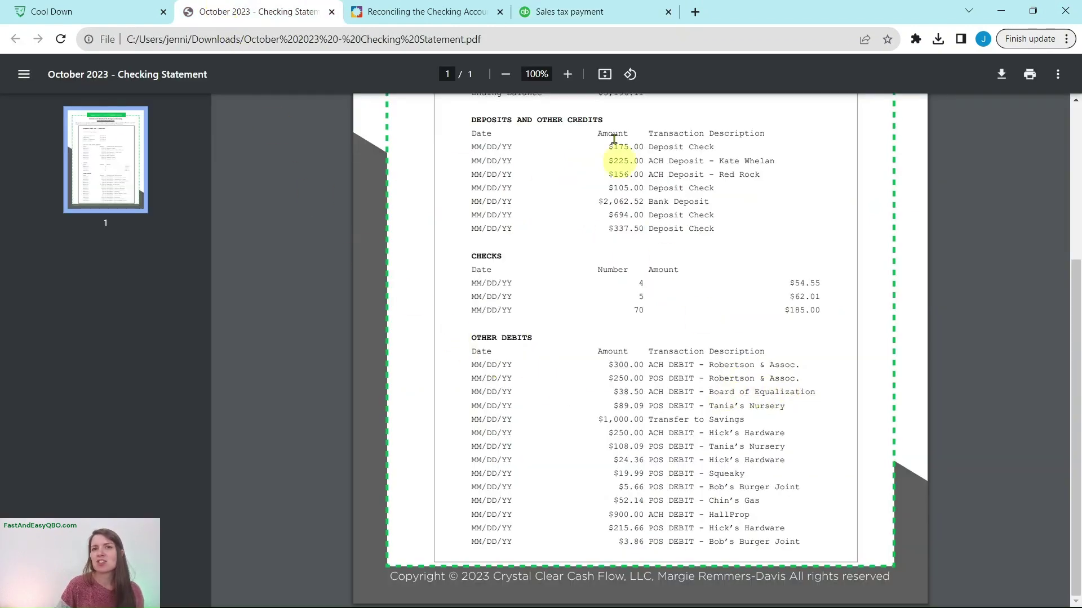
left_click(596, 16)
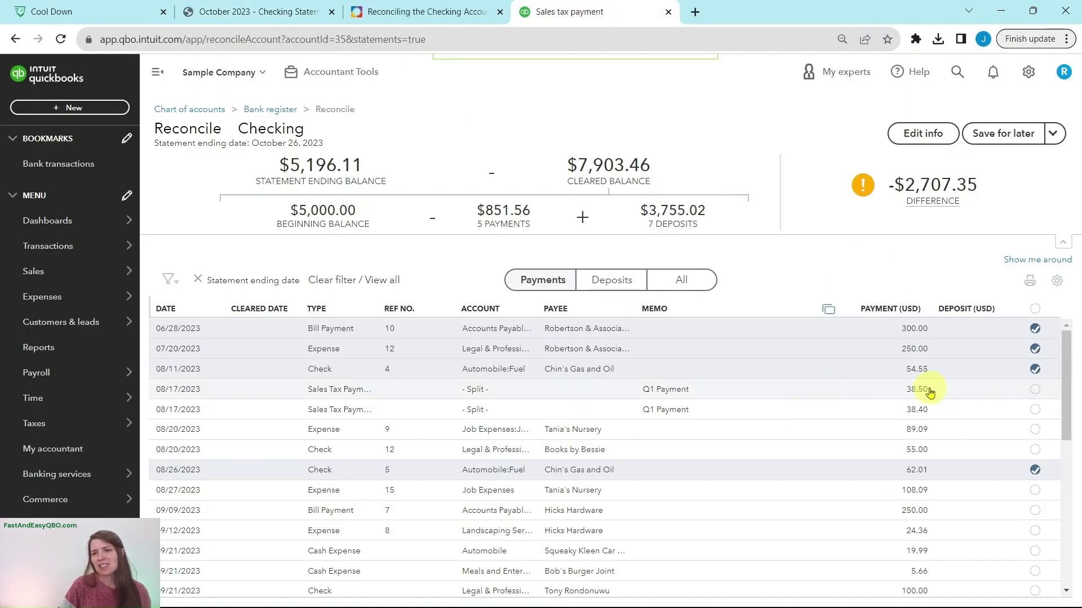
left_click(437, 21)
left_click(113, 460)
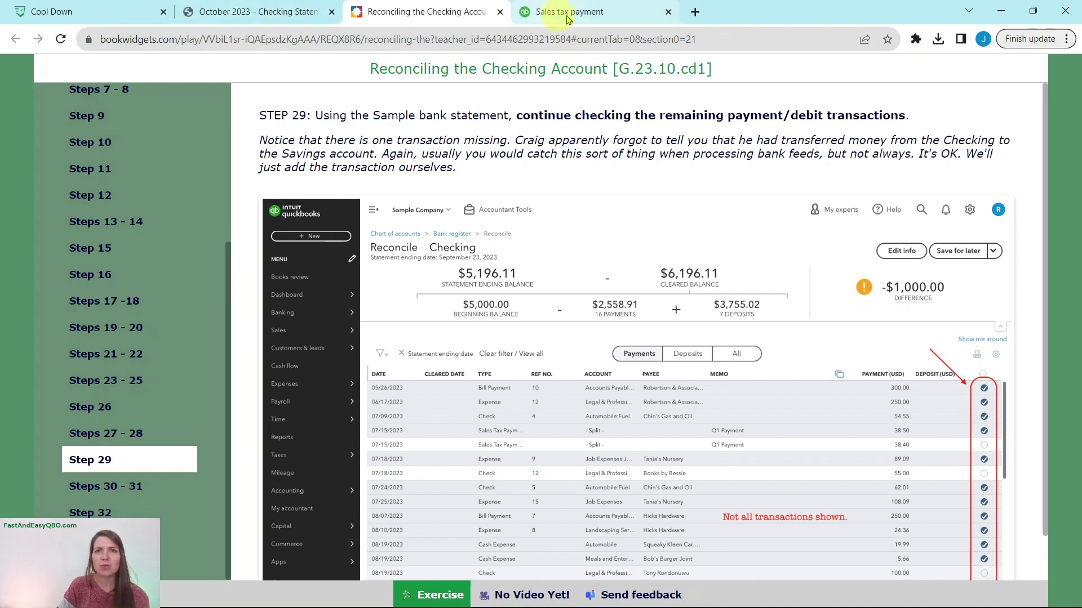
left_click(610, 17)
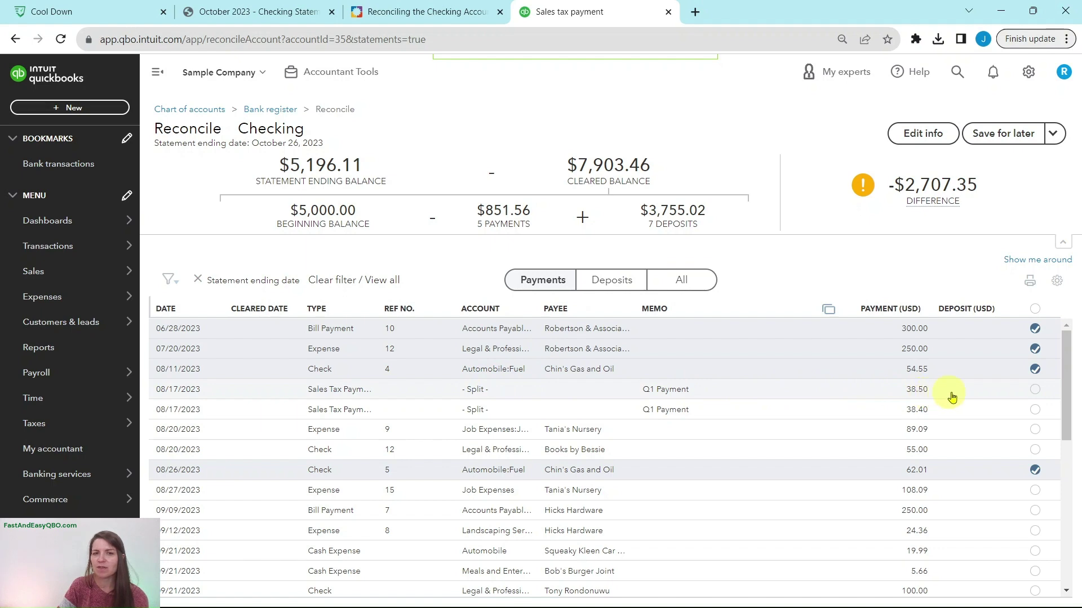
left_click(1036, 390)
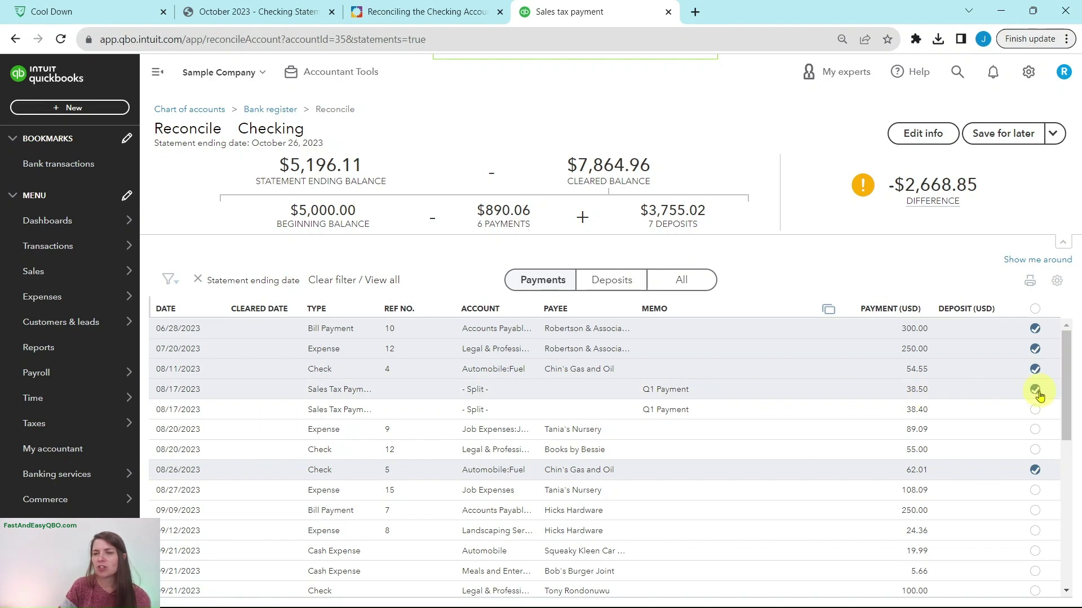
Step: Following the statement's other debits, mark the 89.09 Tania's Nursery expense as cleared in QuickBooks
left_click(275, 12)
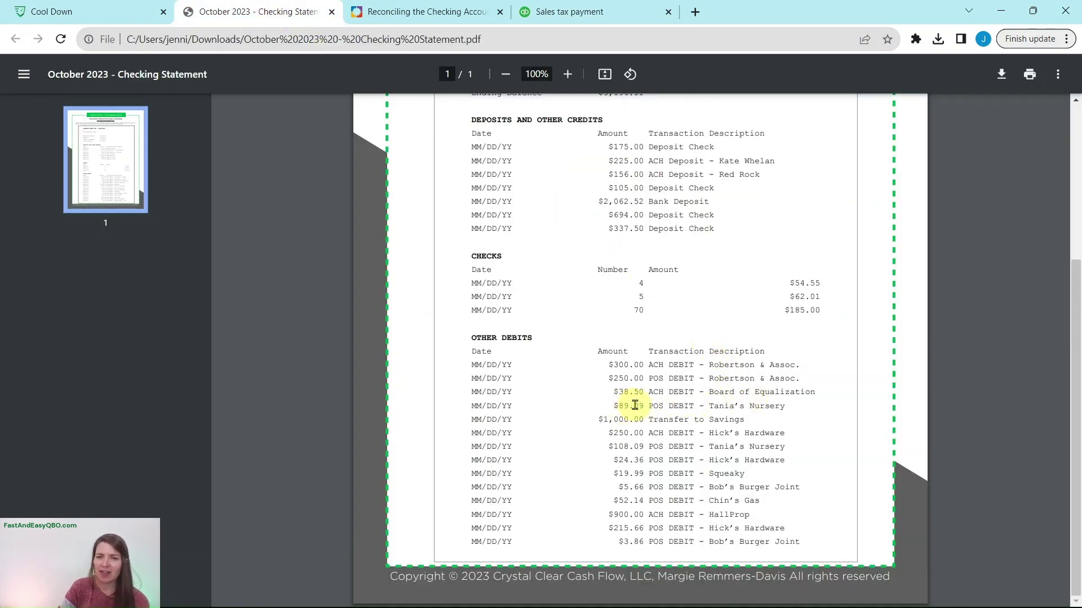
left_click(560, 18)
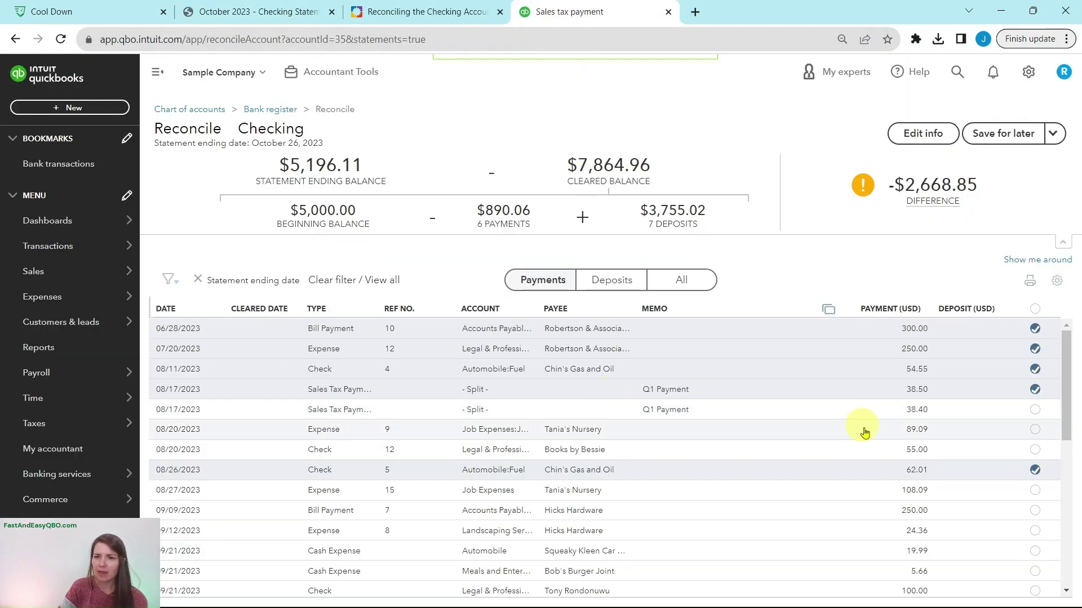
left_click(1035, 430)
Step: Look through the QuickBooks payments list for the statement's $1,000.00 transfer to savings
left_click(292, 12)
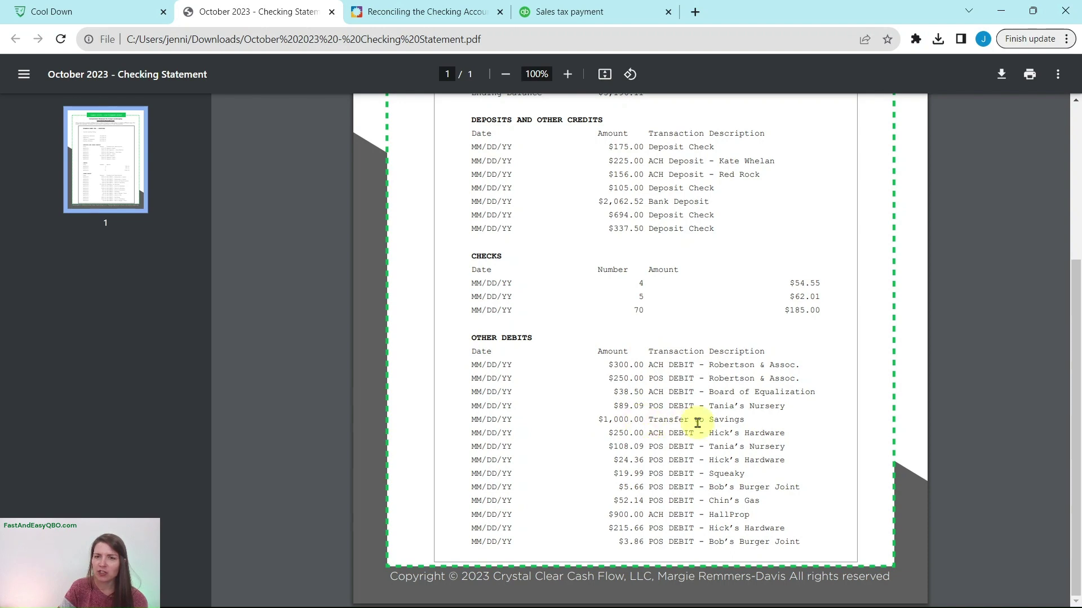
left_click(575, 8)
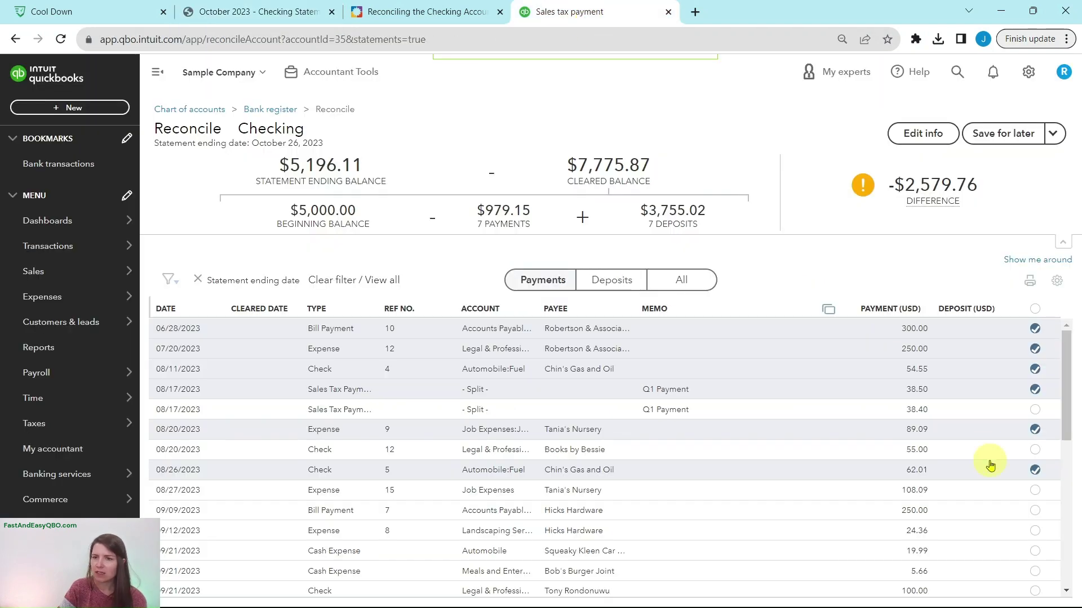
scroll(911, 451, "down", 5)
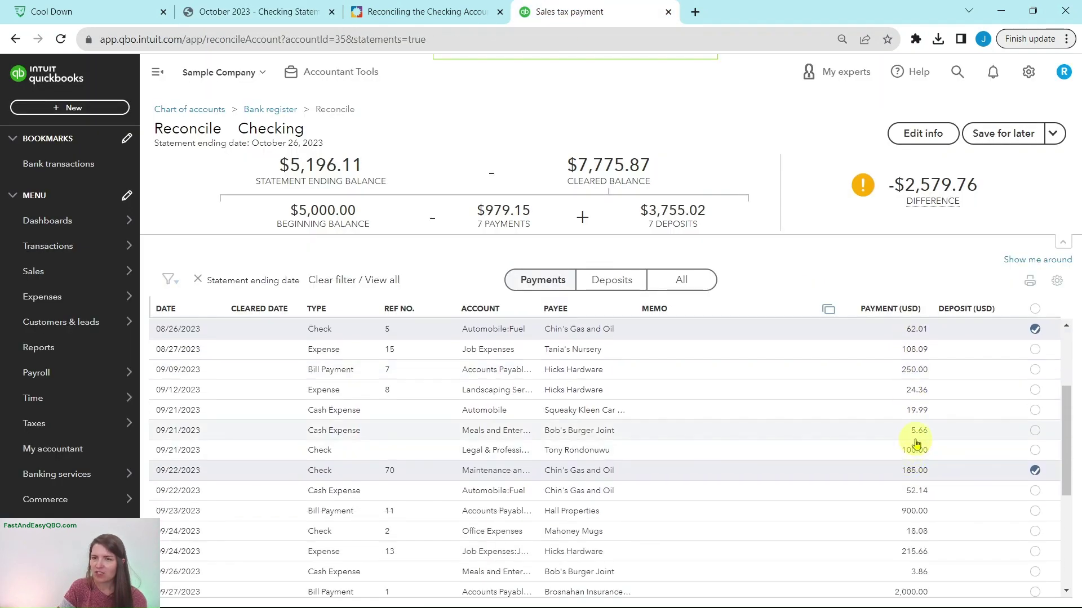
scroll(915, 443, "down", 3)
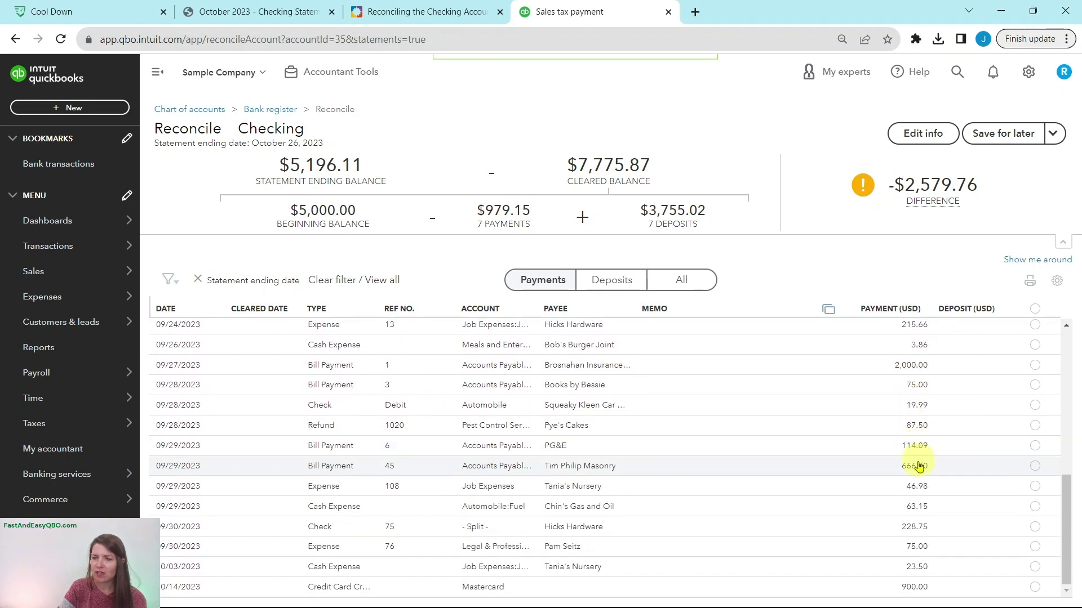
scroll(916, 493, "up", 8)
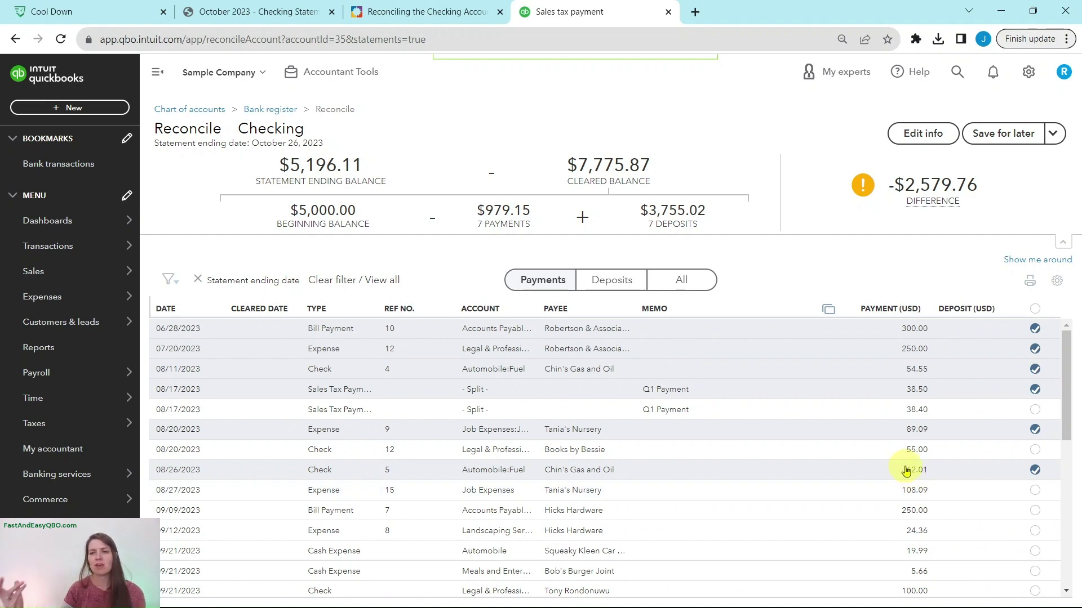
Step: Following the statement, mark the 250.00 Hicks Hardware bill payment and the 108.09 Tania's Nursery expense as cleared in QuickBooks
left_click(219, 10)
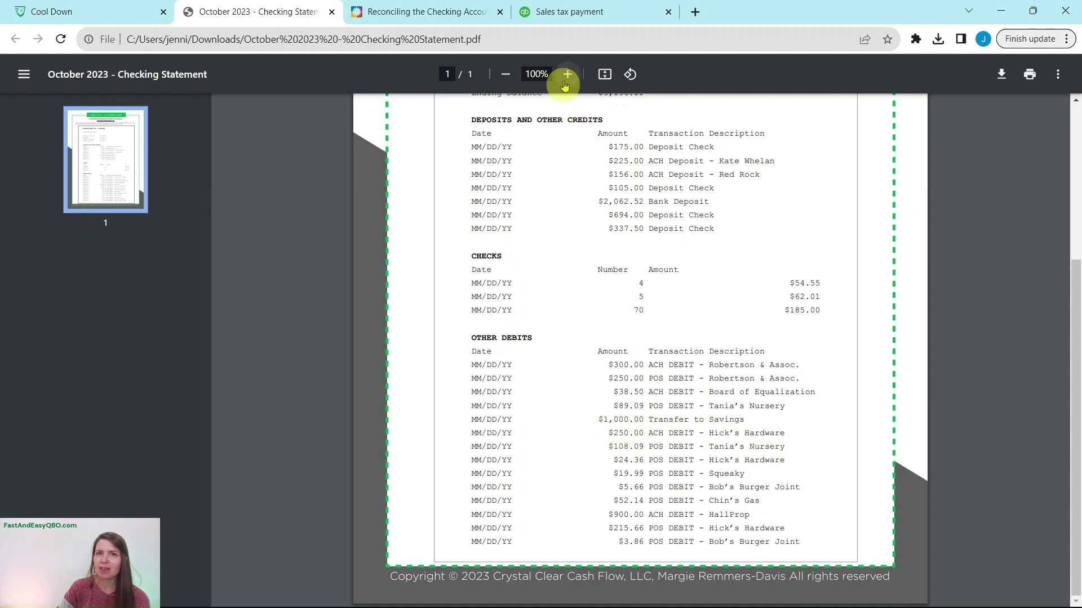
left_click(536, 13)
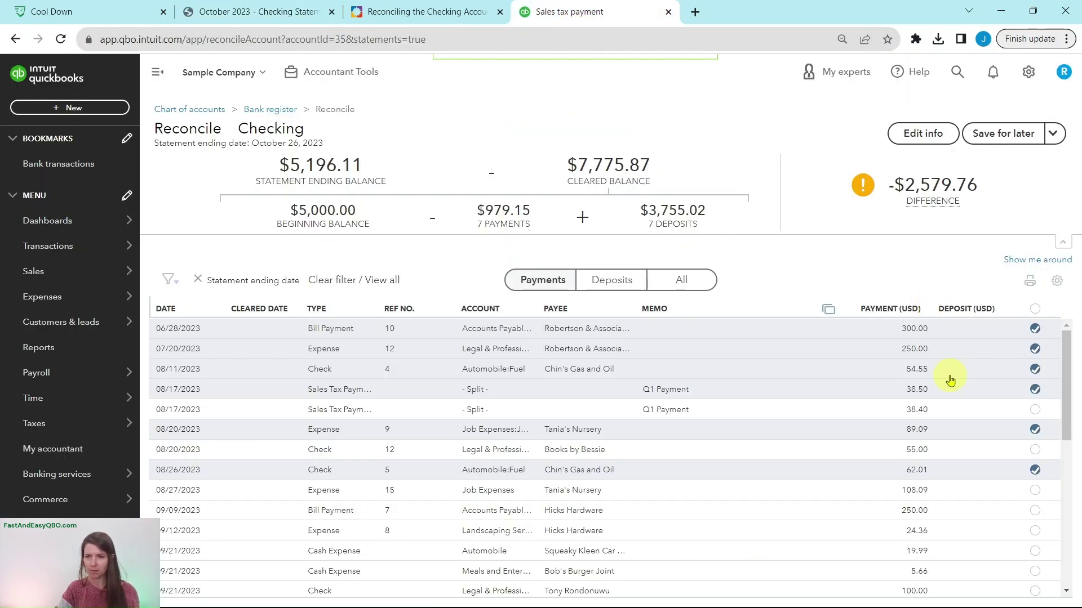
scroll(951, 380, "down", 1)
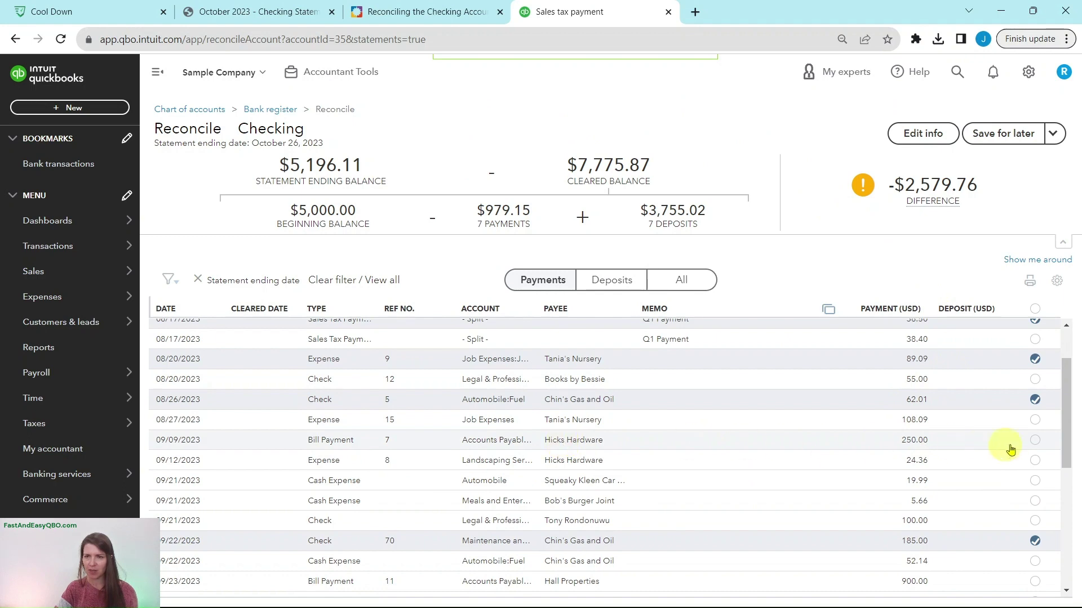
left_click(1036, 442)
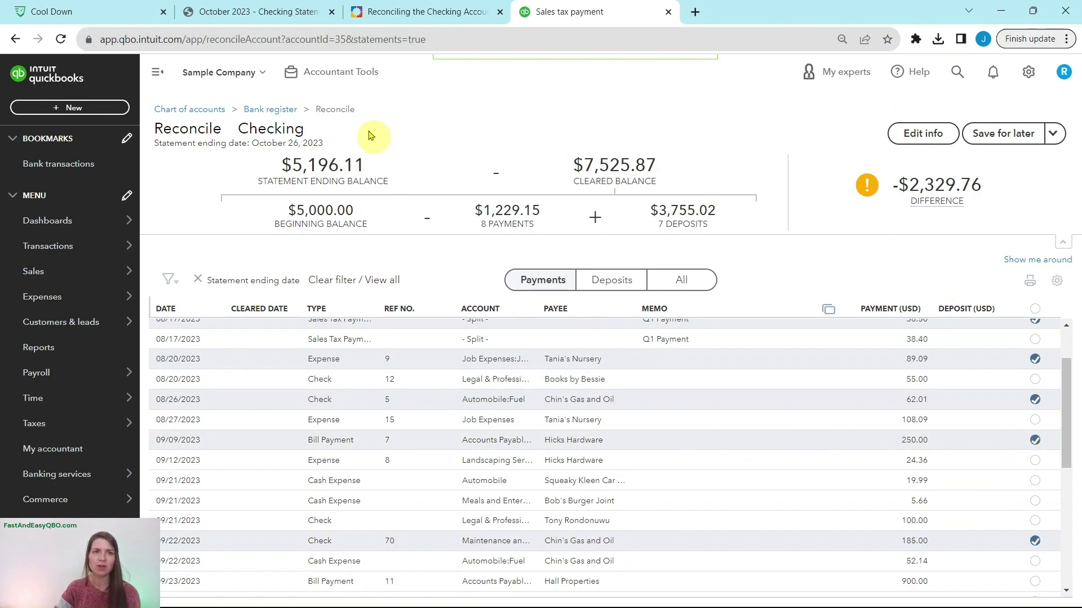
left_click(266, 13)
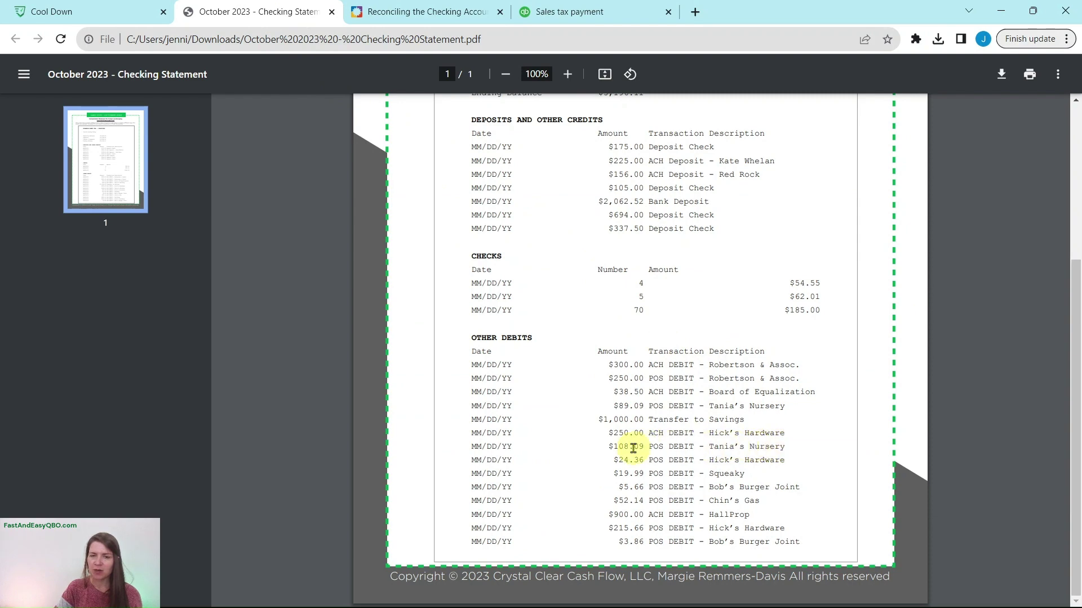
left_click(596, 13)
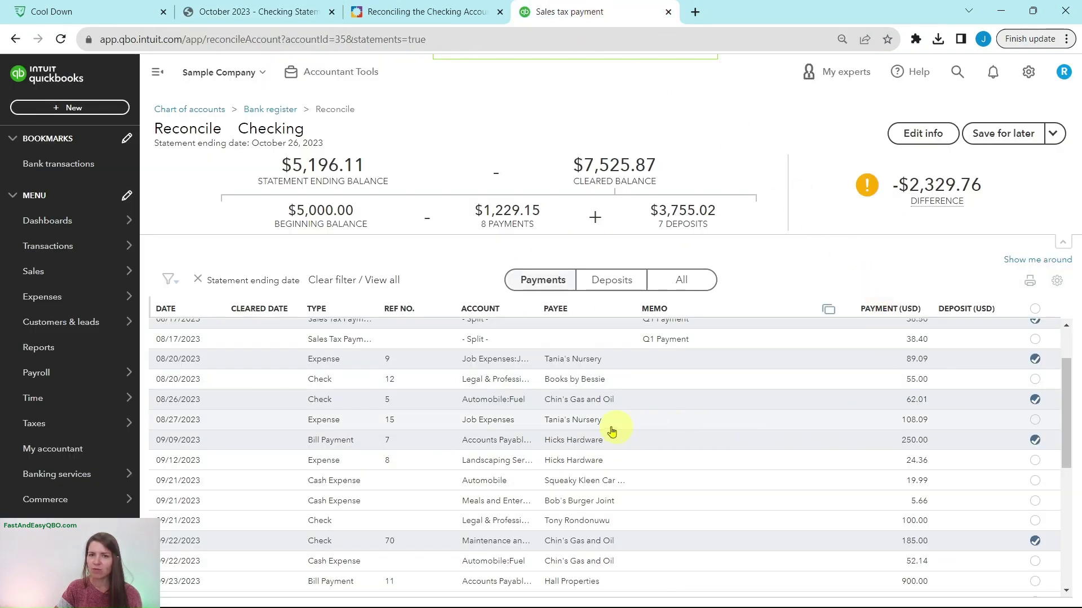
left_click(1037, 425)
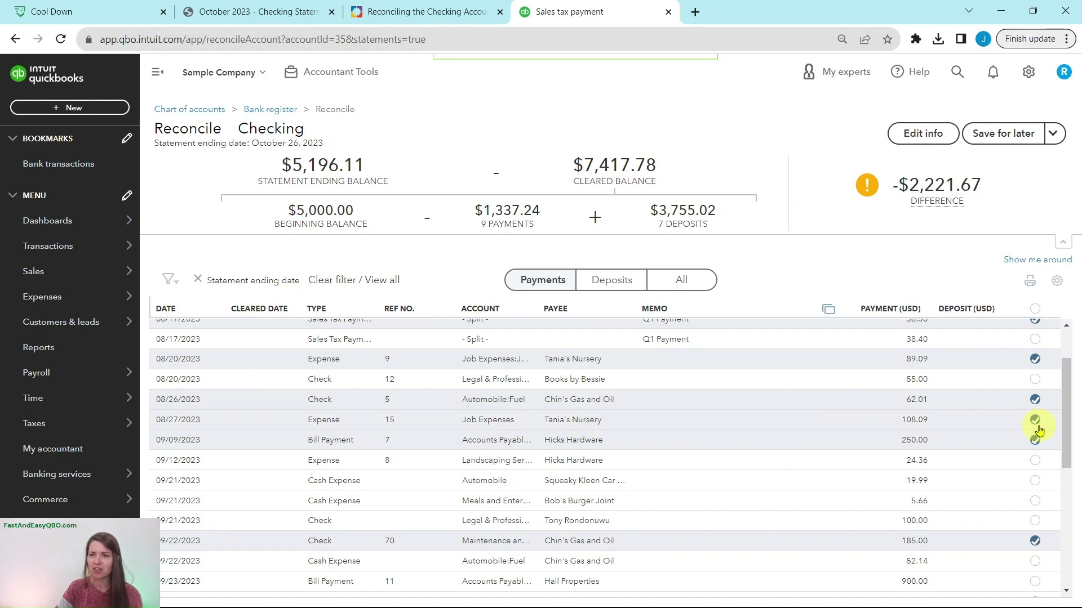
Step: Following the statement, mark the 24.36 Hicks Hardware expense and the 09/21/2023 Squeaky Kleen cash expense of 19.99 as cleared in QuickBooks
left_click(258, 12)
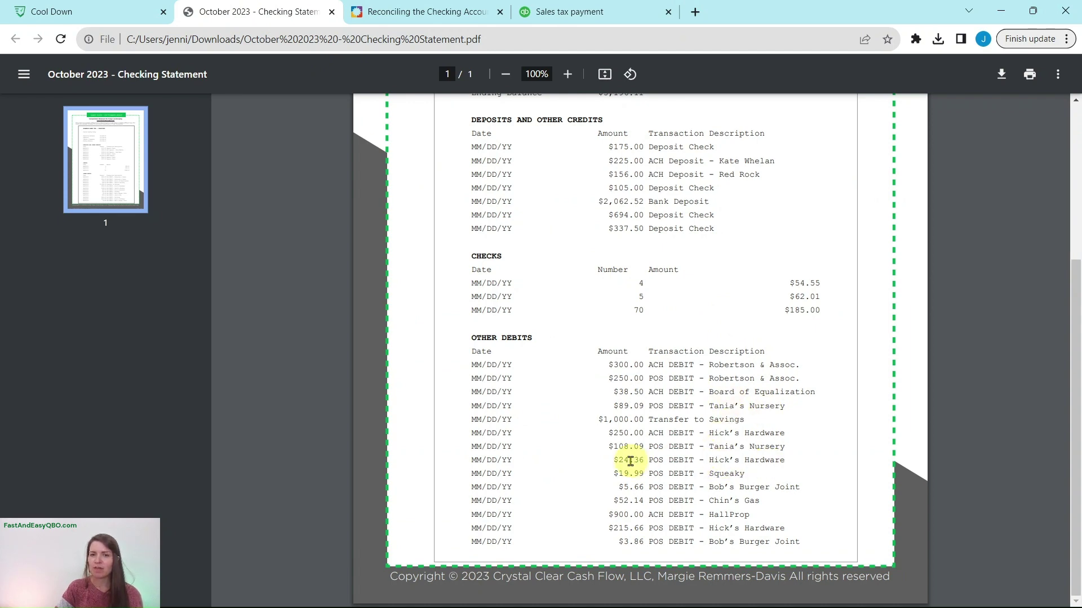
left_click(616, 12)
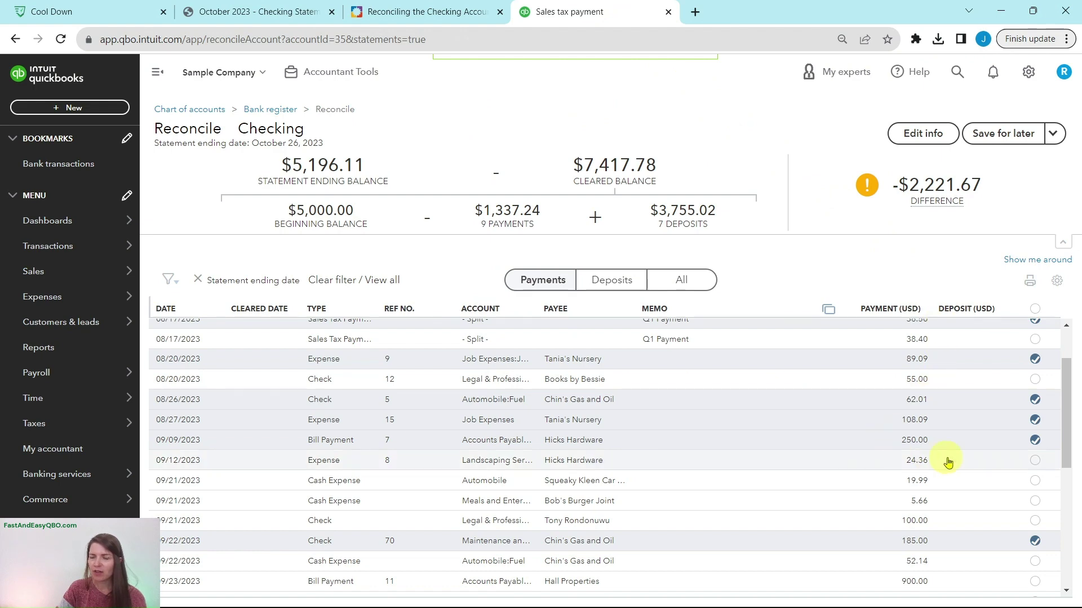
left_click(1035, 461)
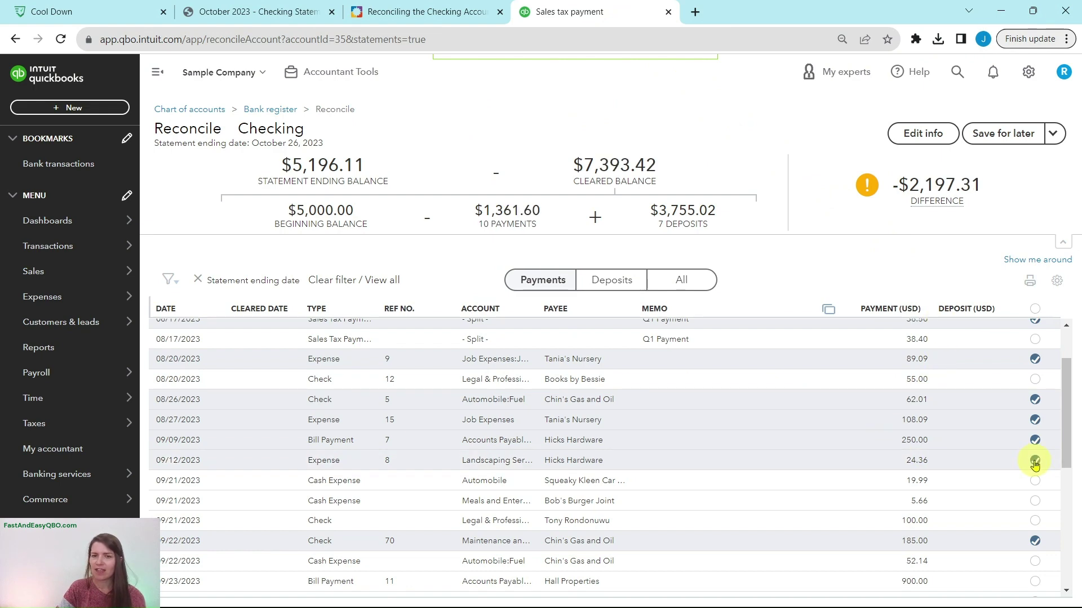
left_click(307, 14)
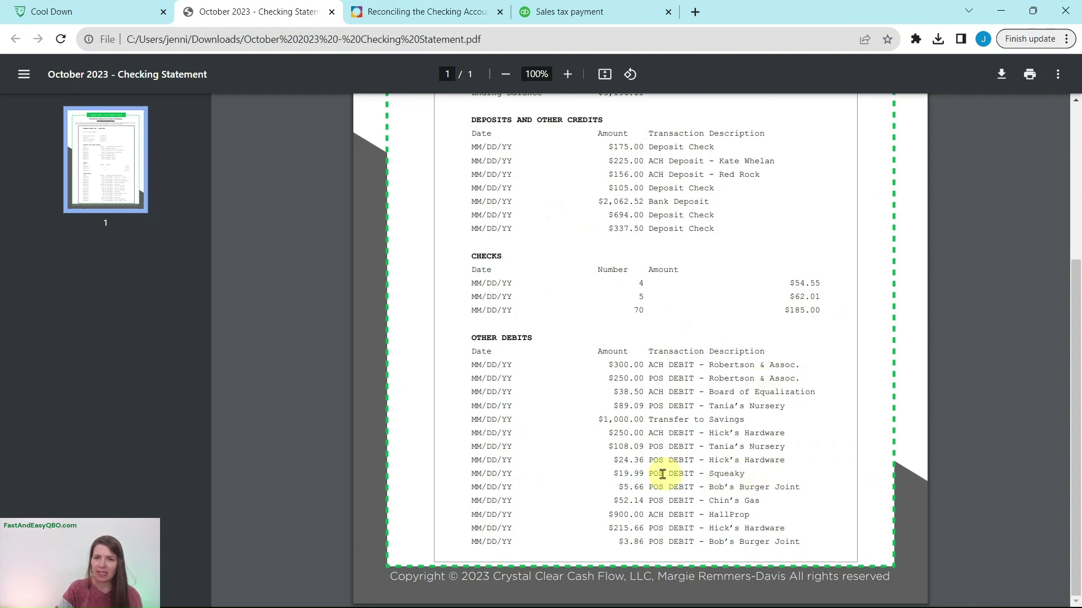
left_click(626, 13)
scroll(942, 372, "down", 3)
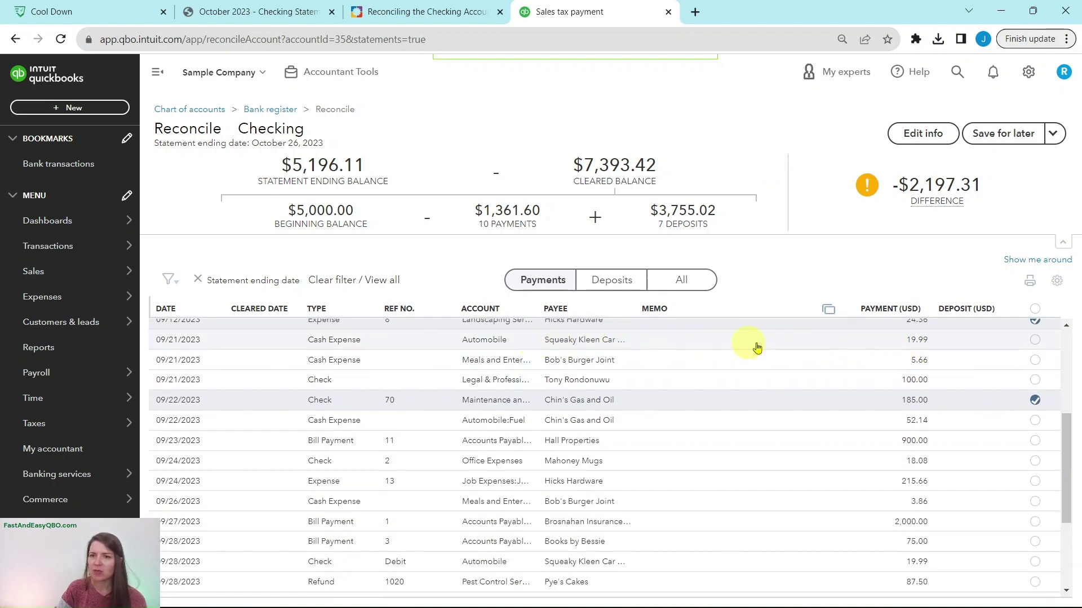
left_click(1035, 341)
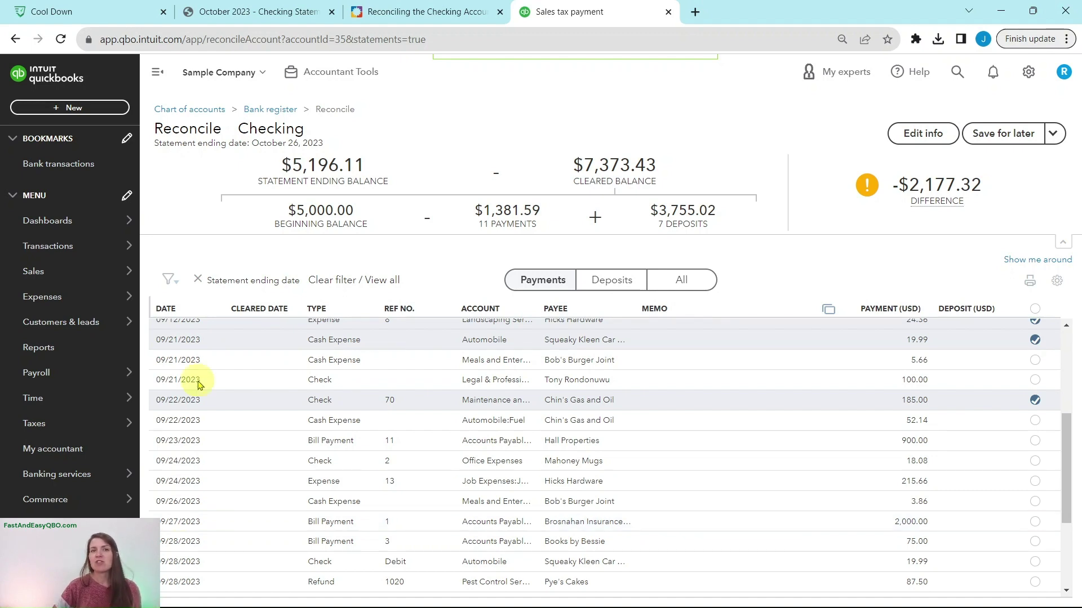
Step: Following the statement, mark the 5.66 Bob's Burger Joint and 52.14 Chin's Gas and Oil cash expenses as cleared in QuickBooks
left_click(264, 14)
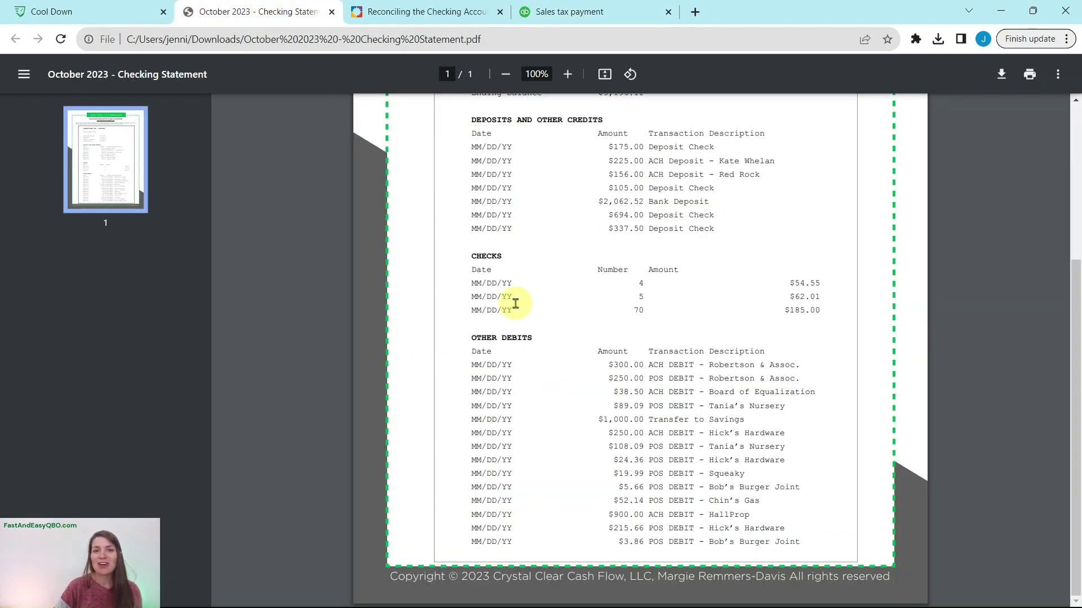
left_click(552, 17)
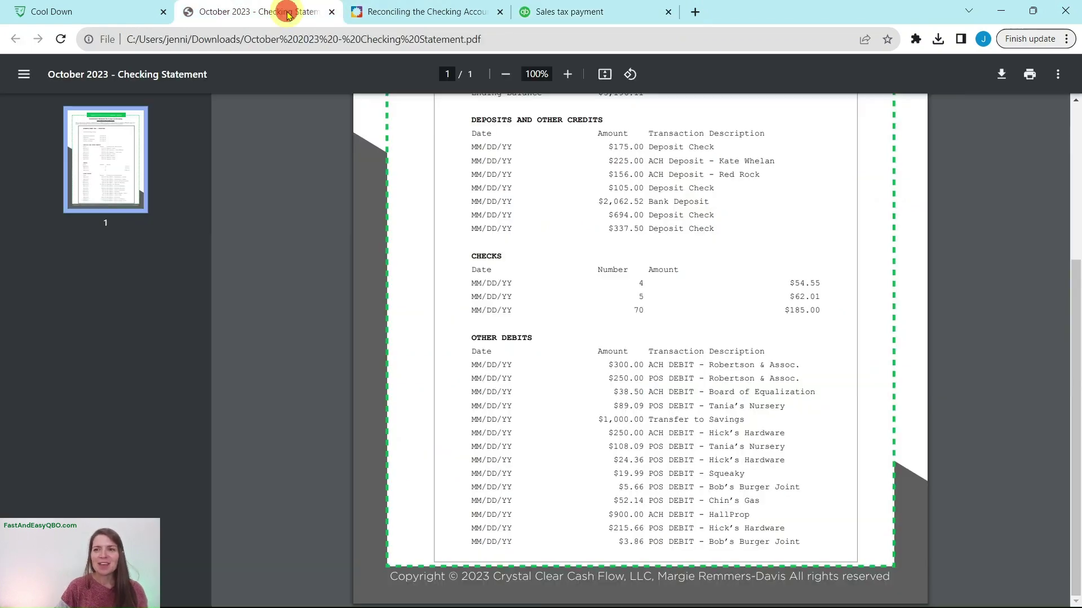
left_click(285, 11)
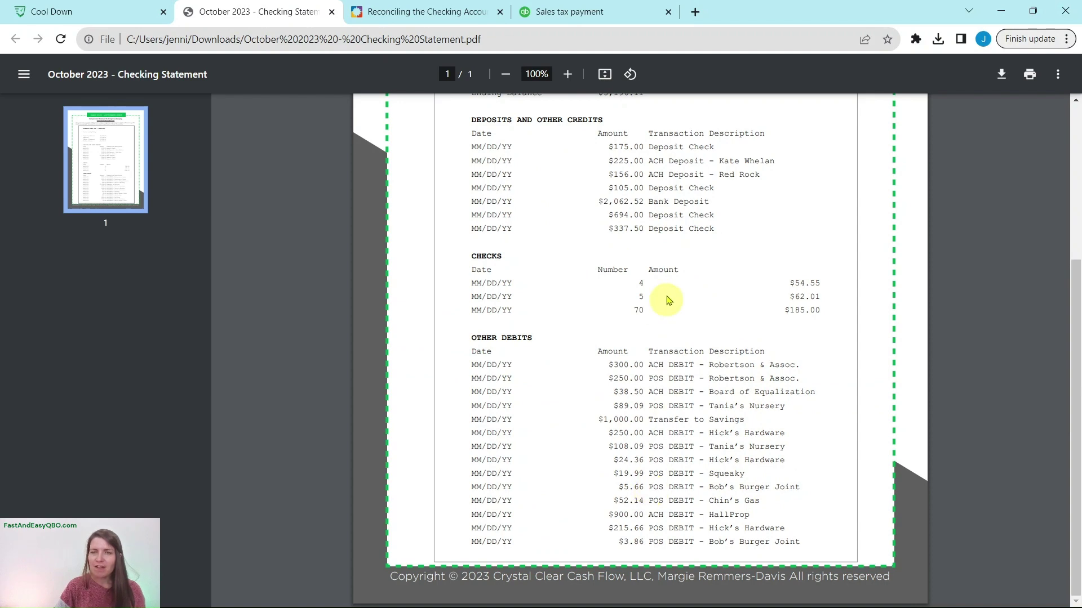
left_click(606, 12)
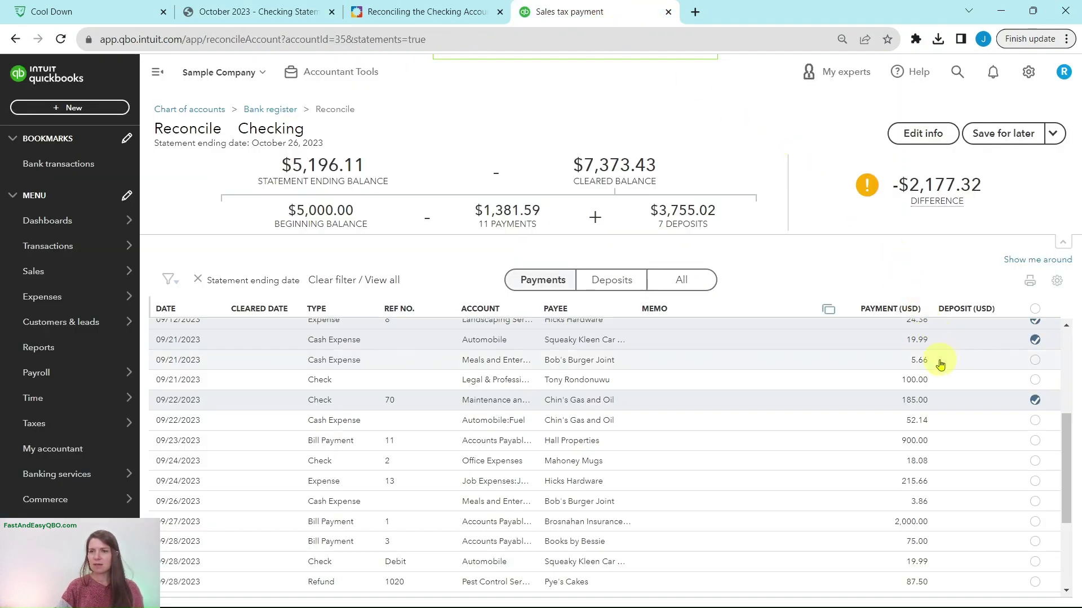
left_click(1036, 361)
left_click(256, 12)
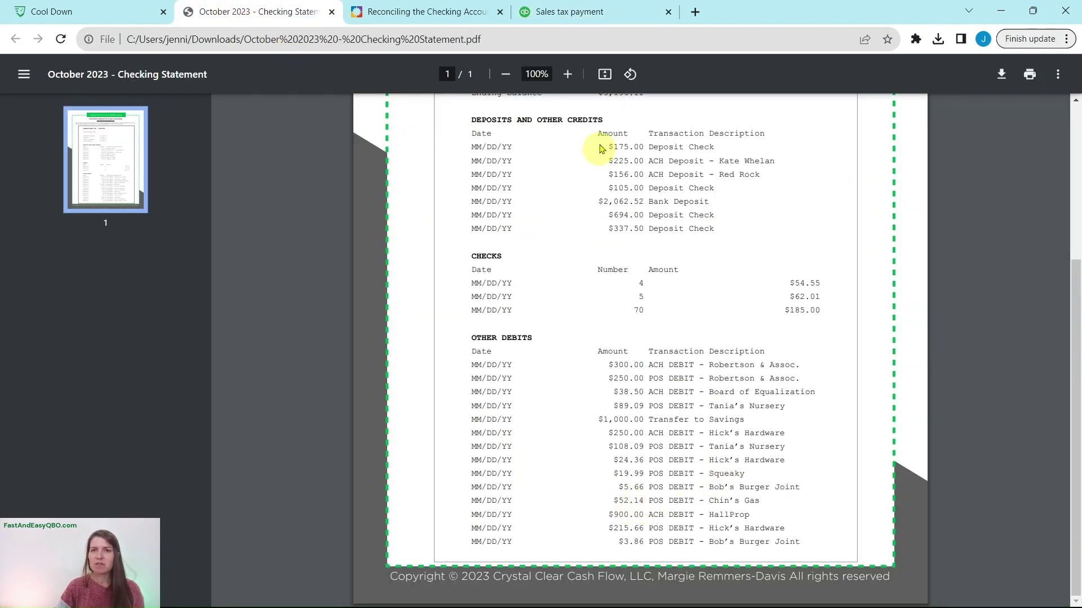
left_click(604, 14)
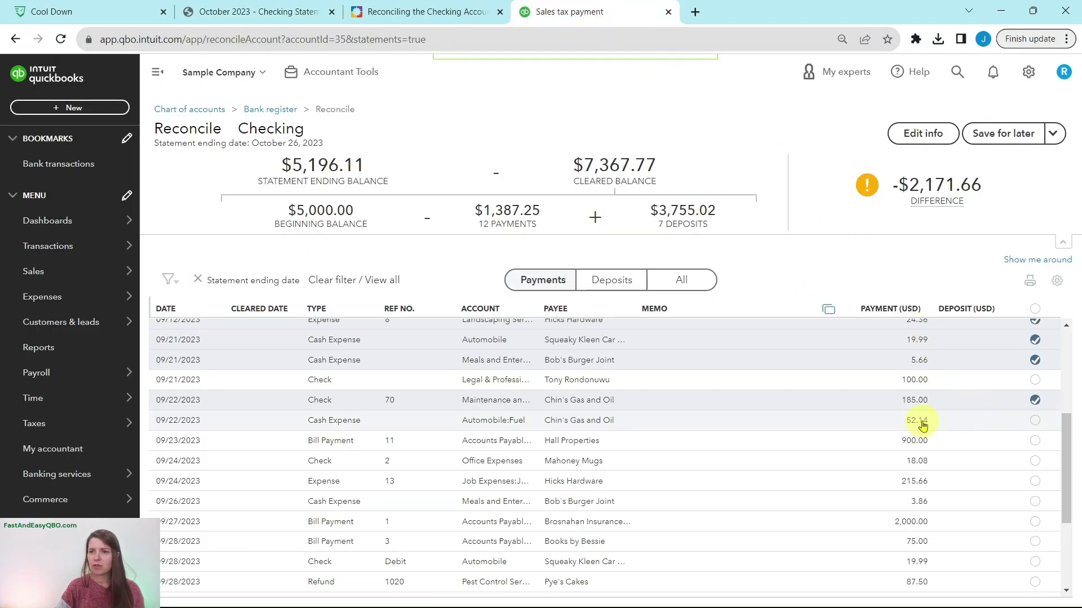
left_click(1038, 423)
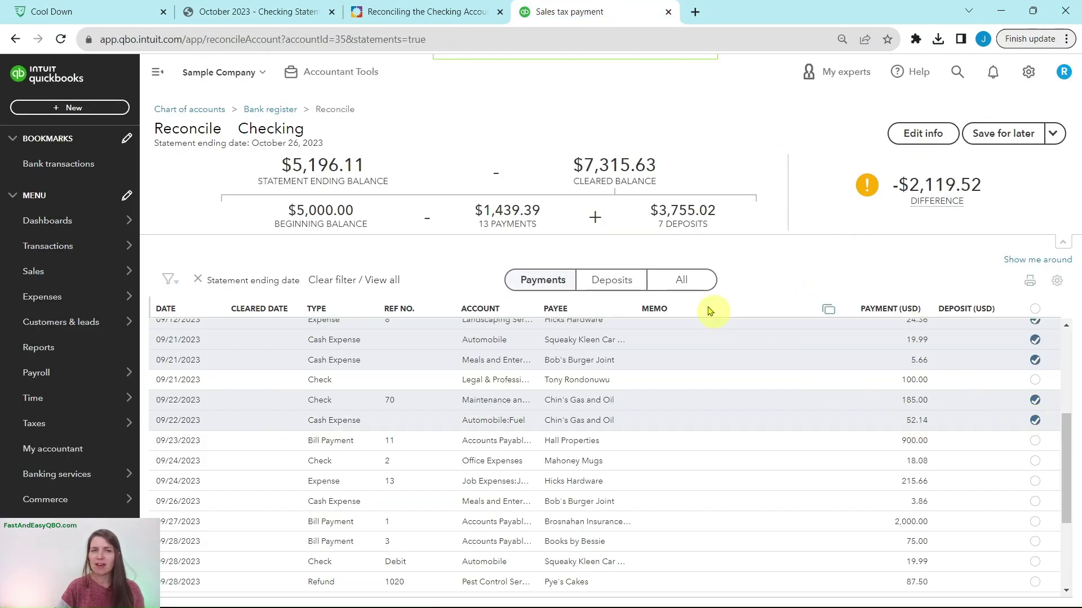
Step: Following the statement, mark the 900.00 Hall Properties bill payment and the 215.66 Hicks Hardware expense as cleared in QuickBooks
left_click(277, 21)
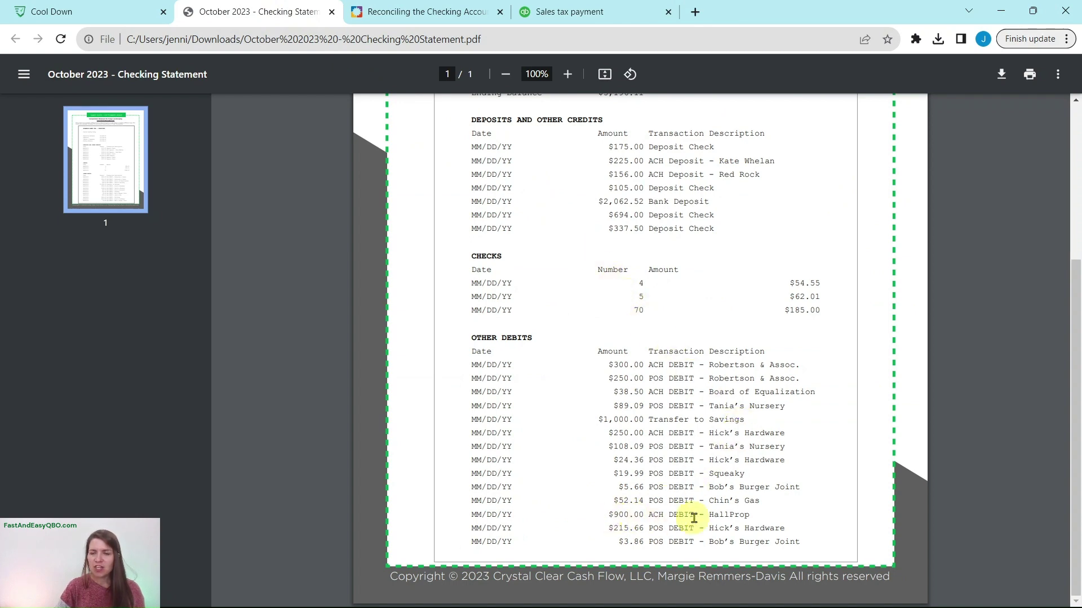
left_click(570, 12)
scroll(924, 438, "down", 3)
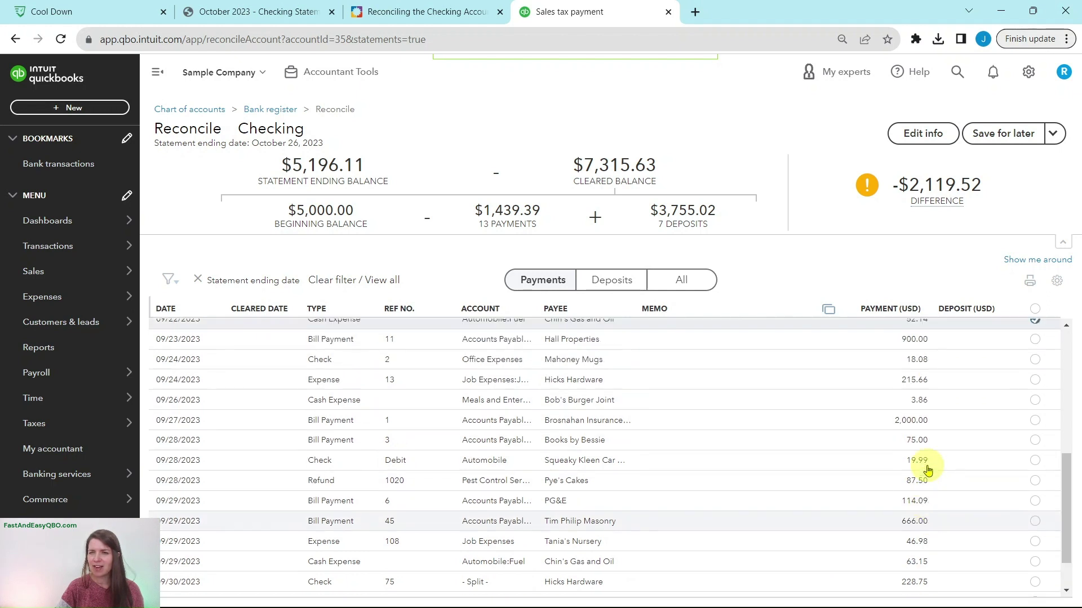
scroll(925, 451, "up", 4)
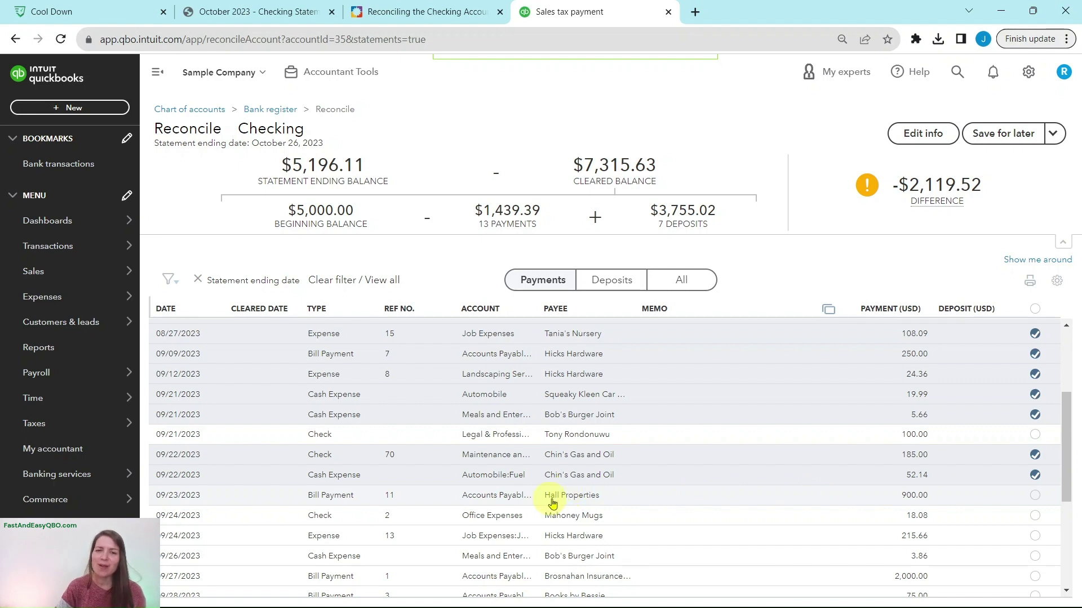
left_click(1036, 499)
left_click(286, 13)
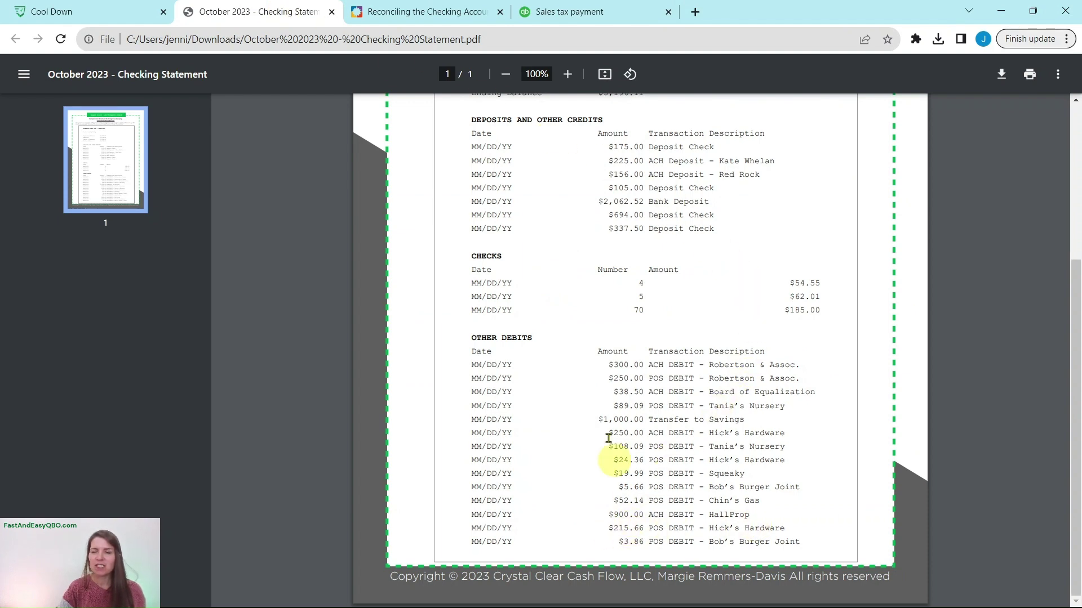
left_click(598, 18)
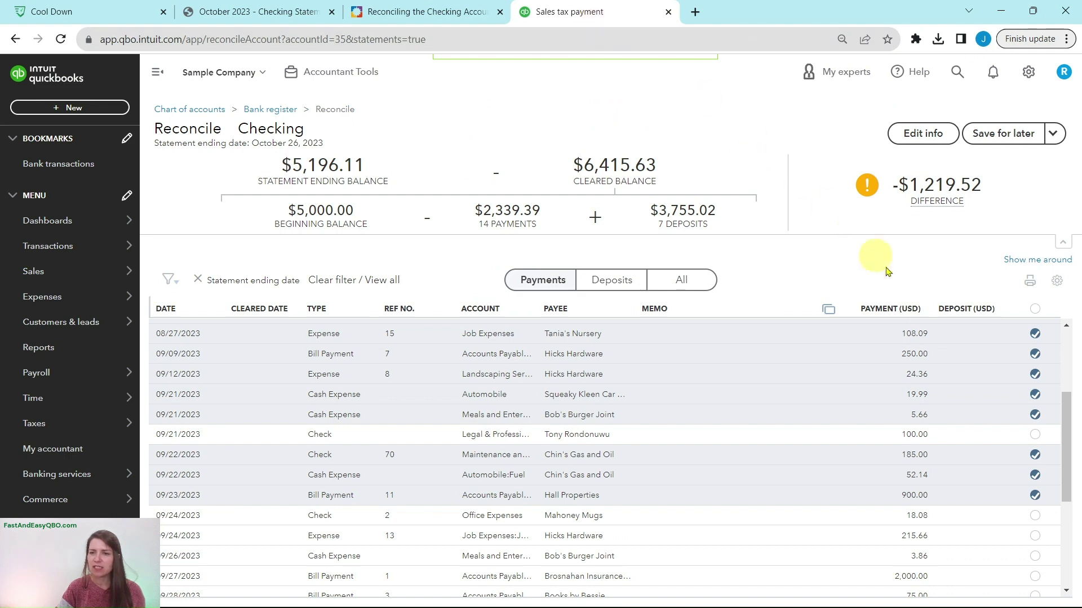
left_click(1037, 539)
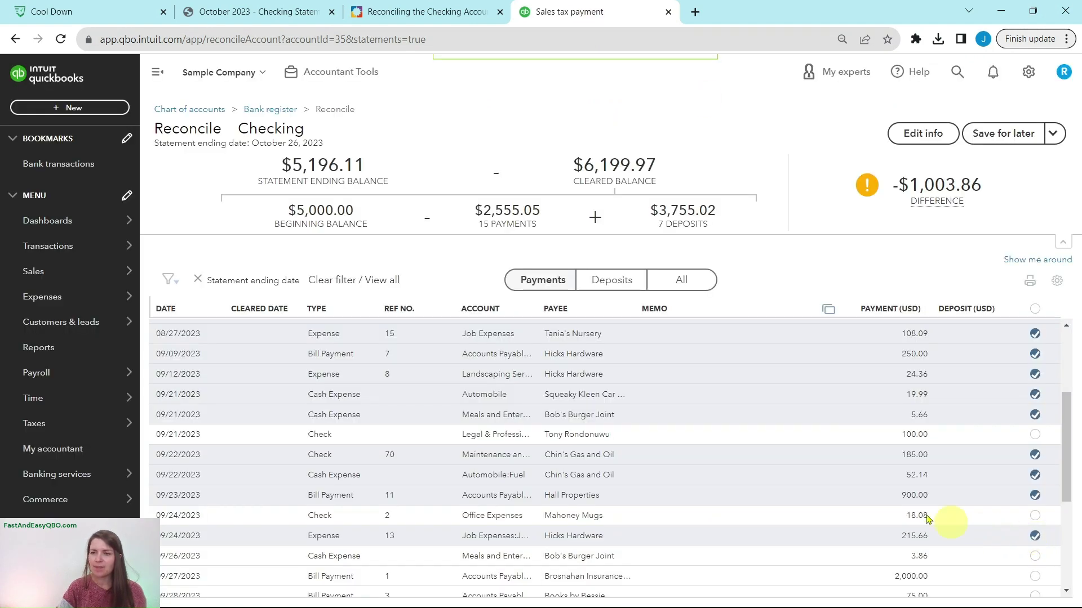
Step: Check the statement's last debit and mark the 3.86 Bob's Burger Joint cash expense as cleared in QuickBooks
left_click(251, 15)
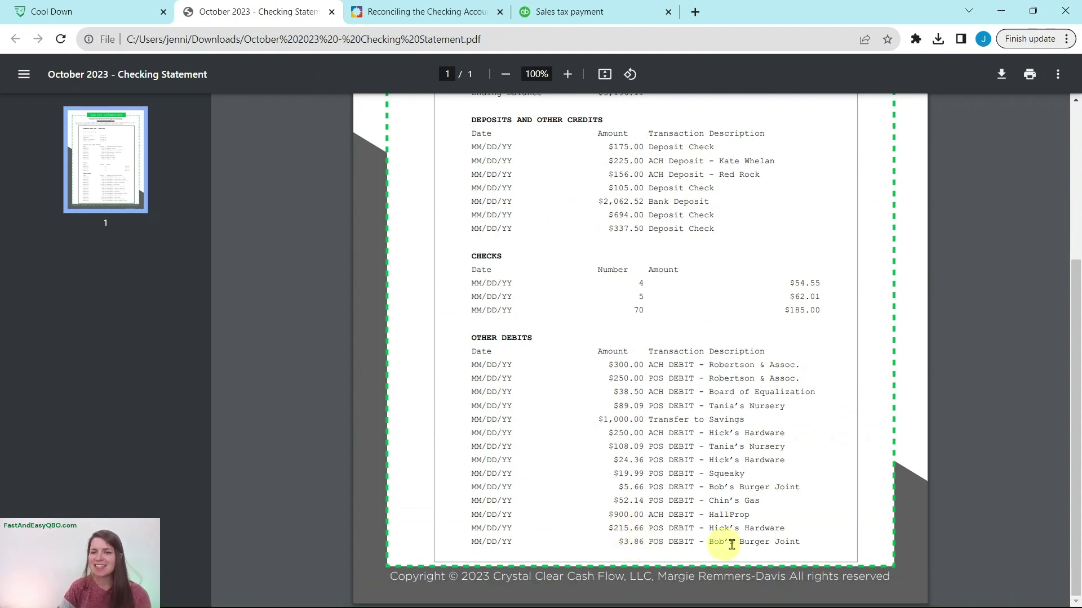
left_click(556, 11)
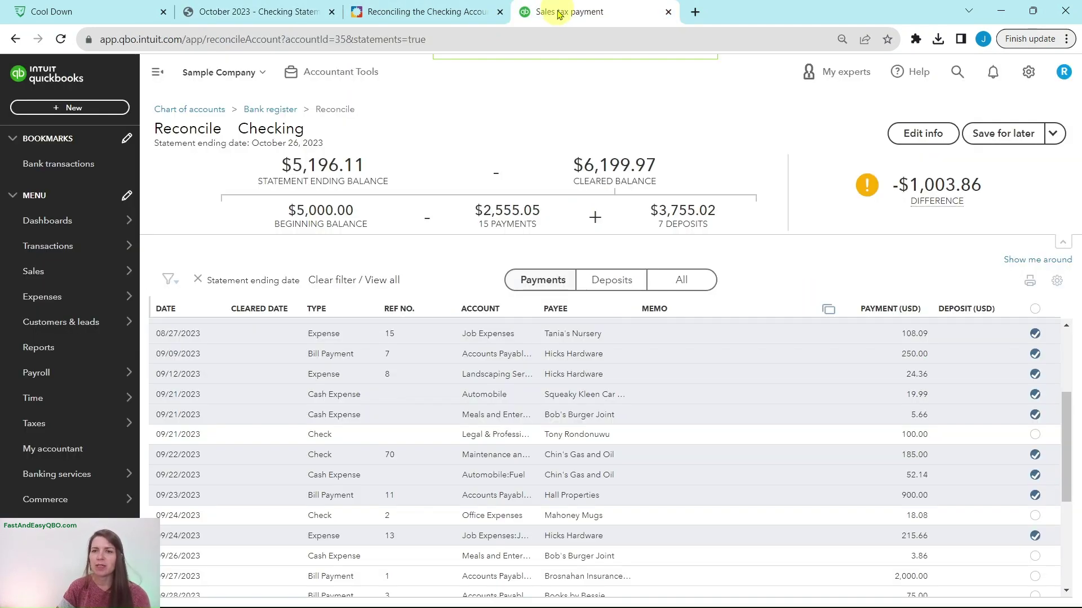
scroll(881, 437, "down", 1)
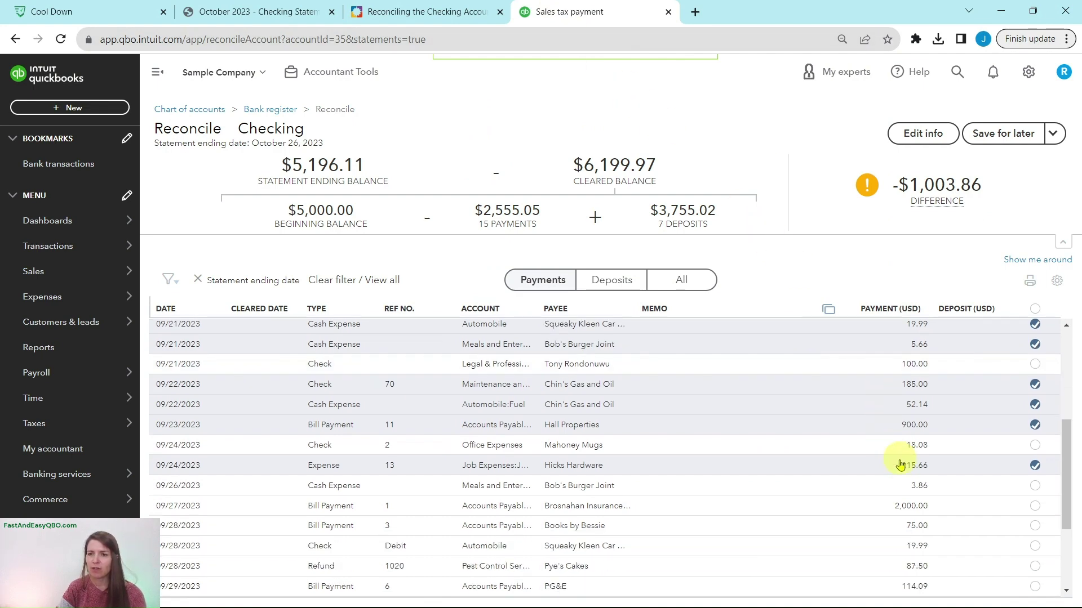
left_click(1037, 488)
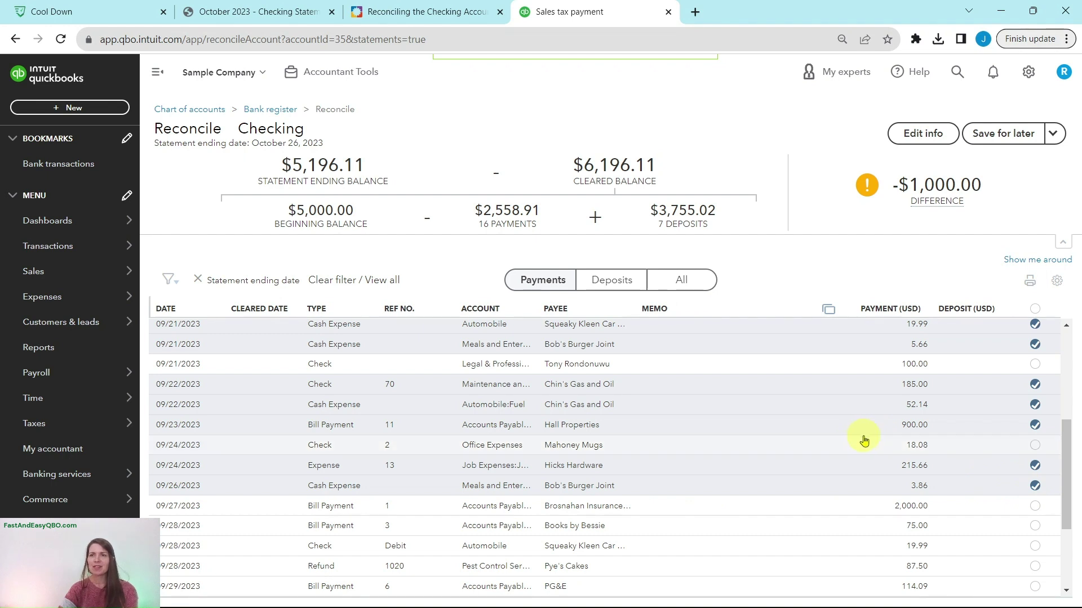
Step: Review the remaining reconciliation difference, compare it with the statement's debits, and consult Steps 29 to 31 of the exercise
scroll(864, 440, "up", 3)
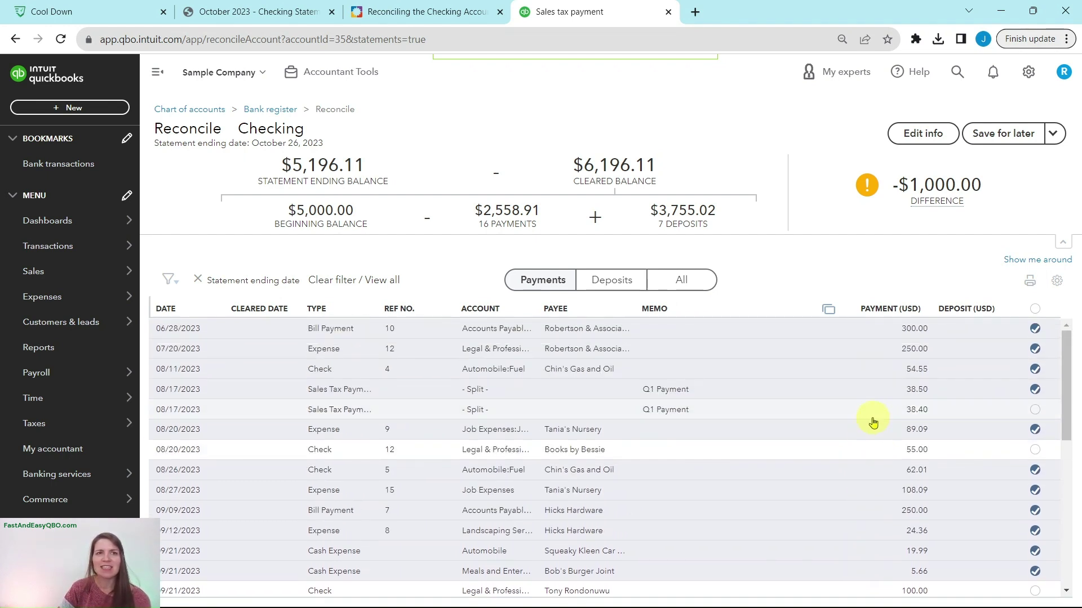
mouse_move(957, 183)
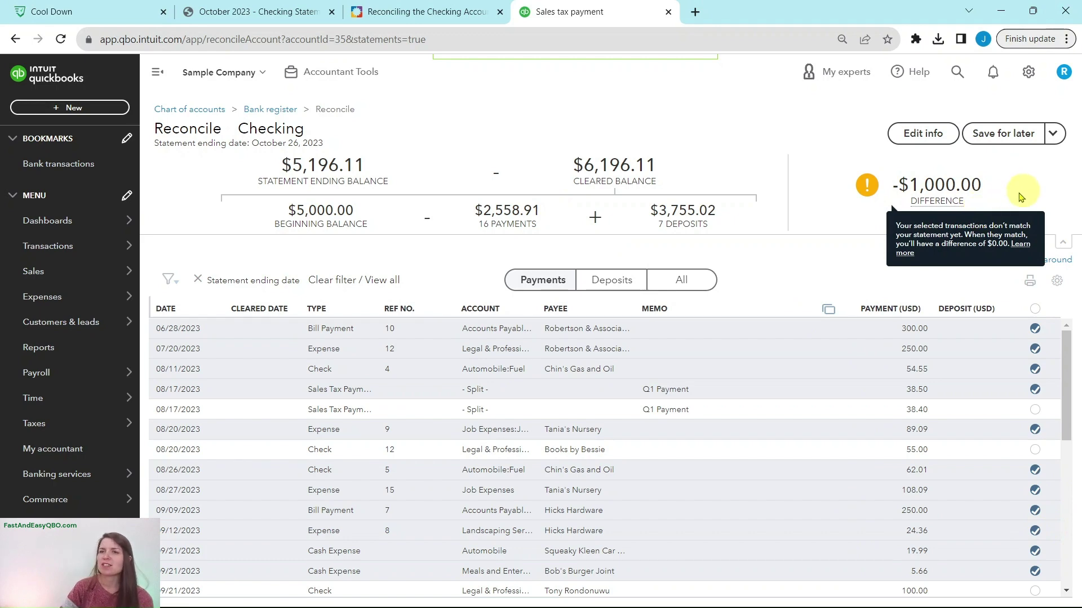
left_click(276, 11)
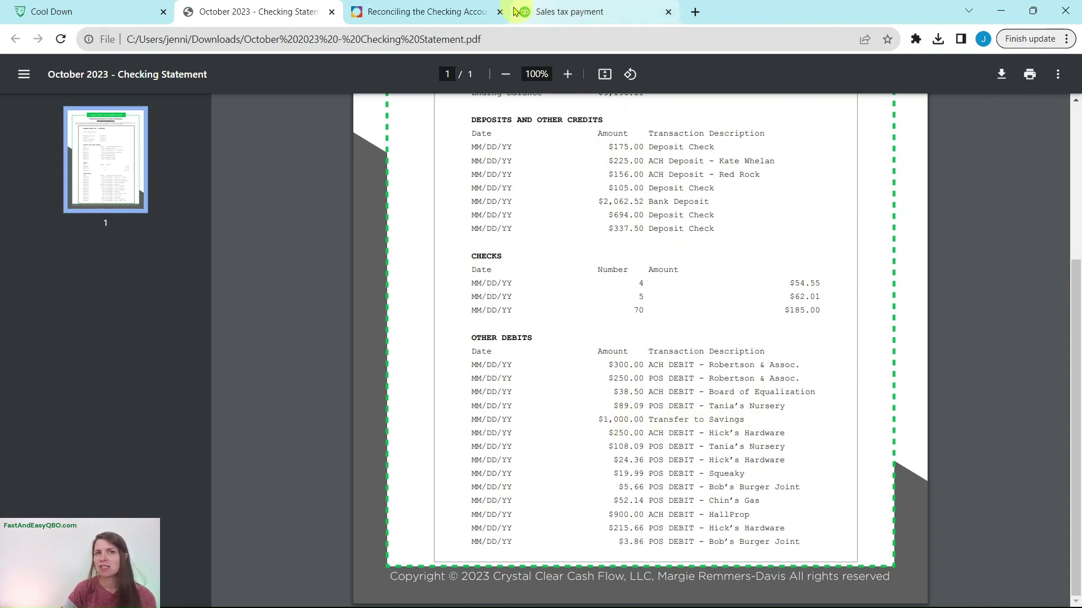
left_click(431, 11)
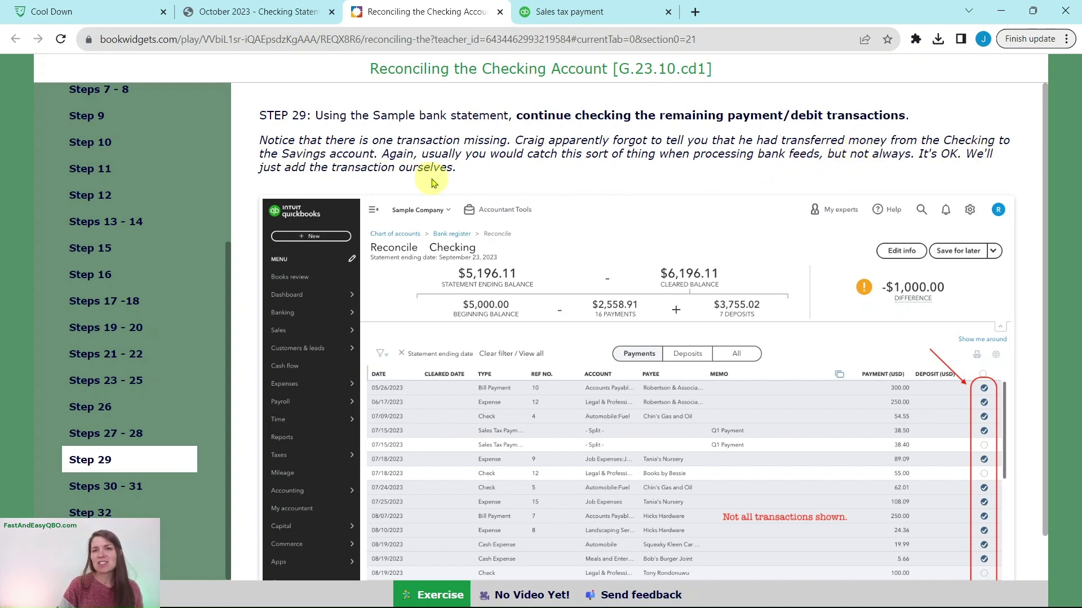
left_click(113, 484)
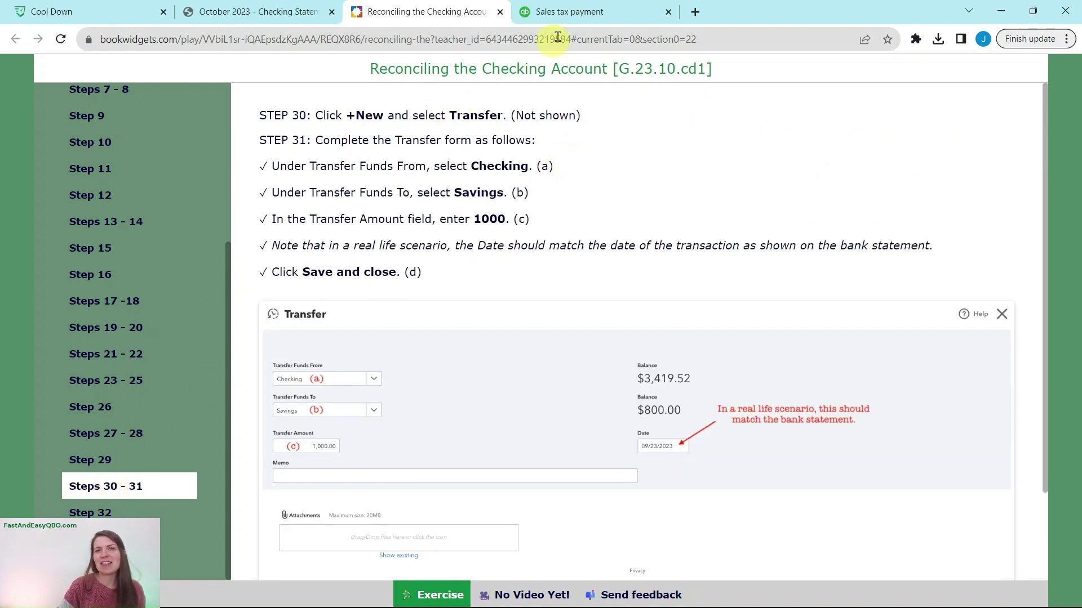
Step: Open a new Transfer form in QuickBooks and check the exercise's Step 31 instructions for completing it
left_click(581, 22)
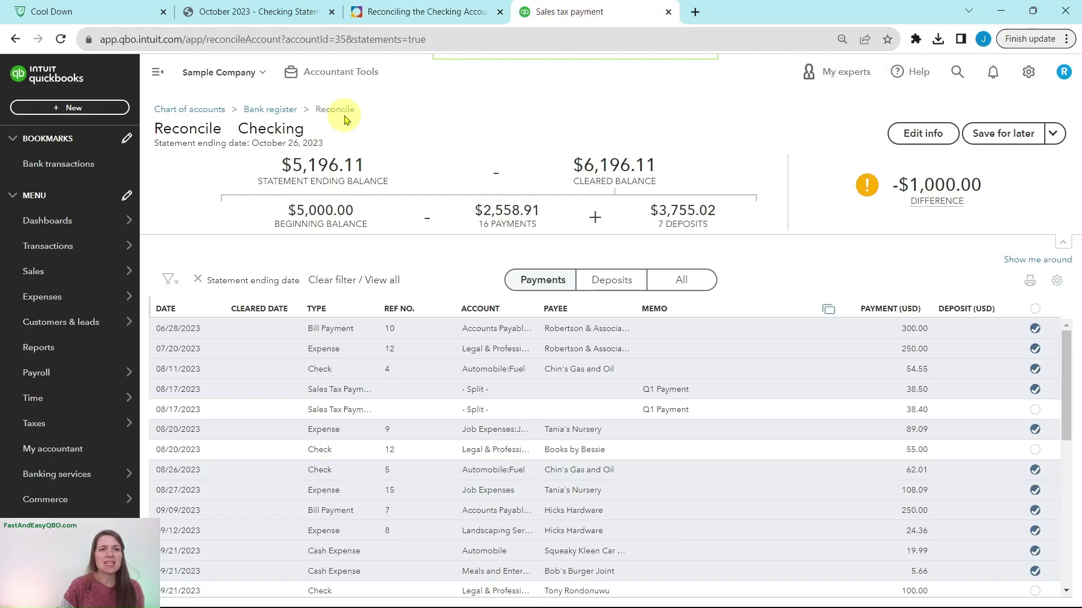
left_click(74, 110)
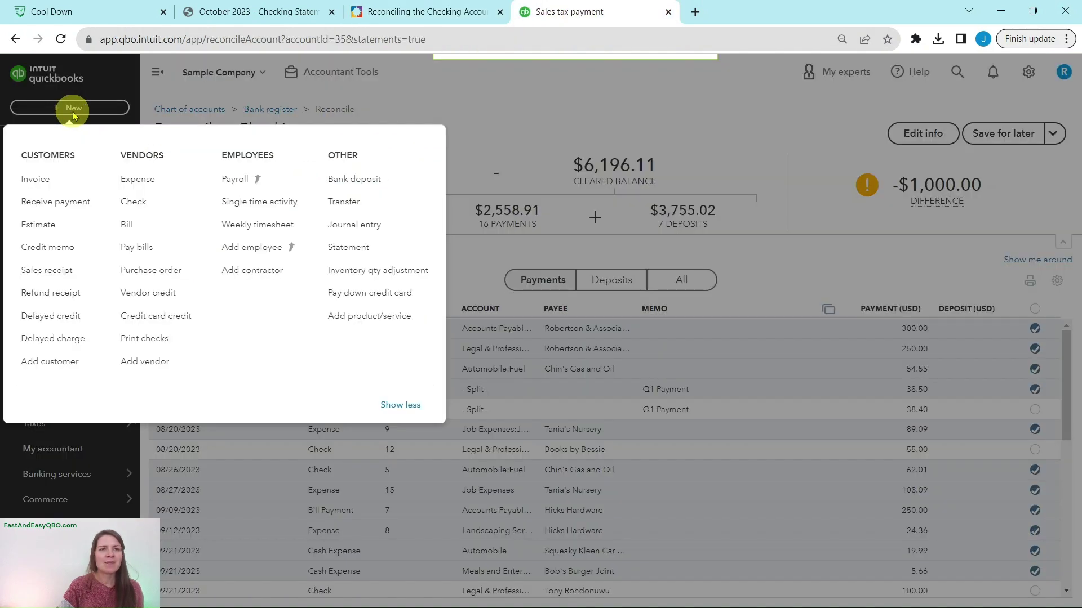
left_click(345, 201)
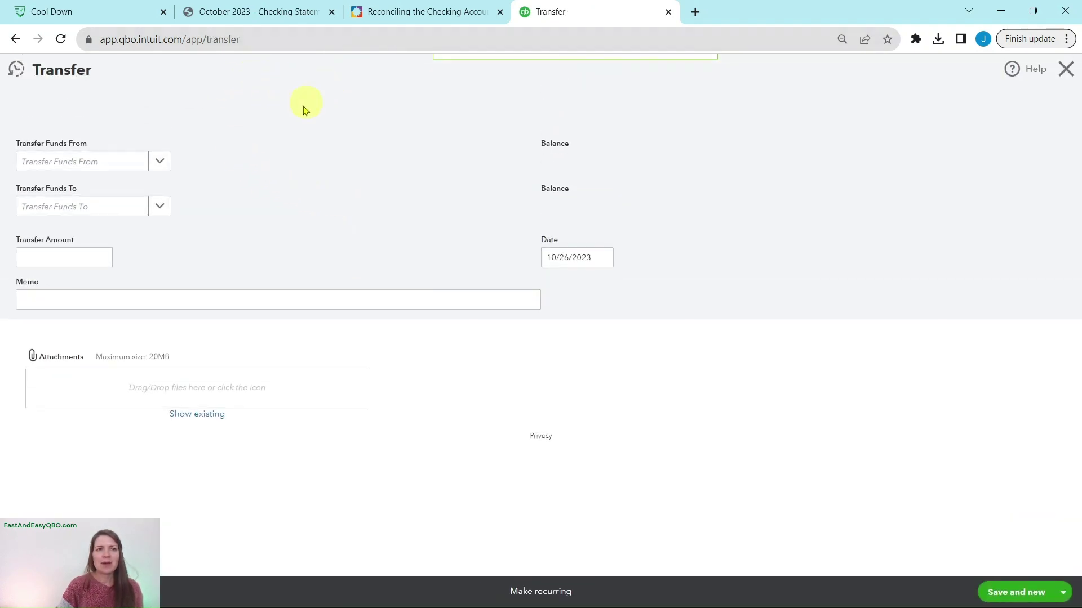
left_click(382, 15)
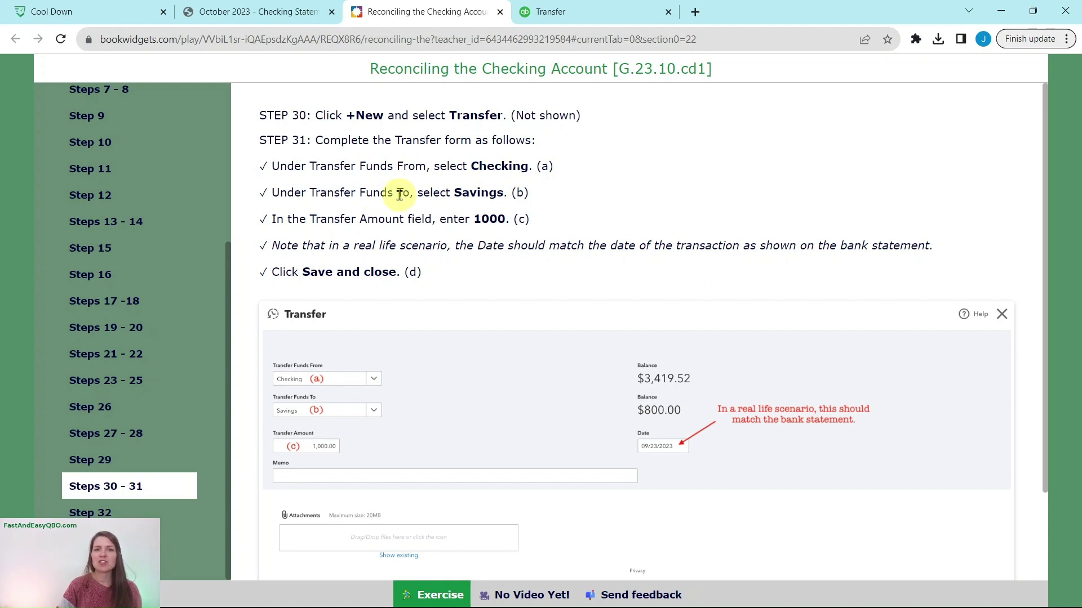
left_click(565, 12)
Step: On the QuickBooks Transfer form, set the funds to move from Checking to Savings
left_click(80, 165)
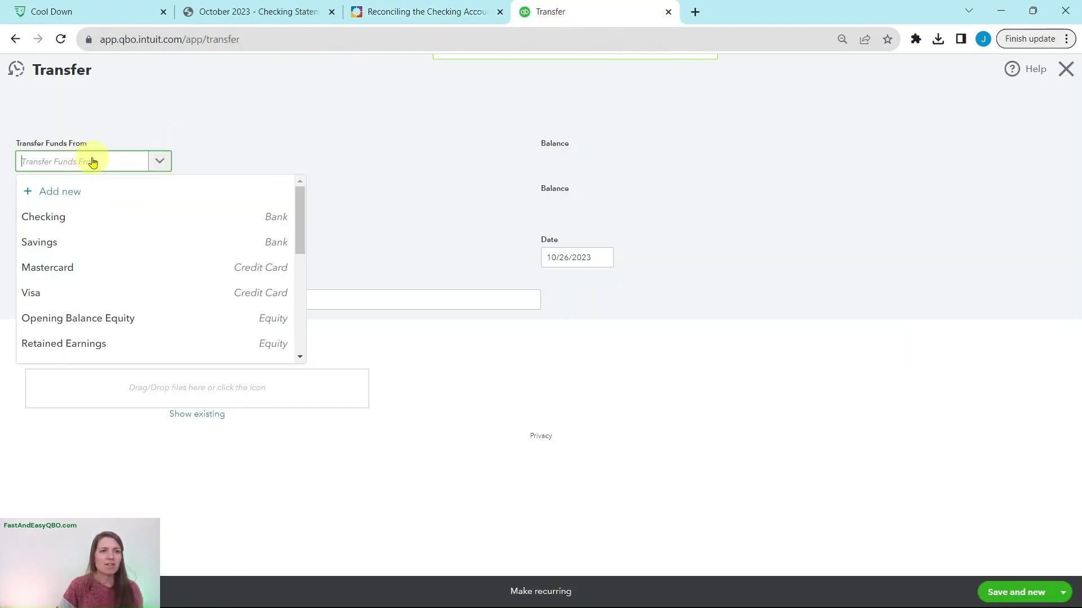
left_click(43, 224)
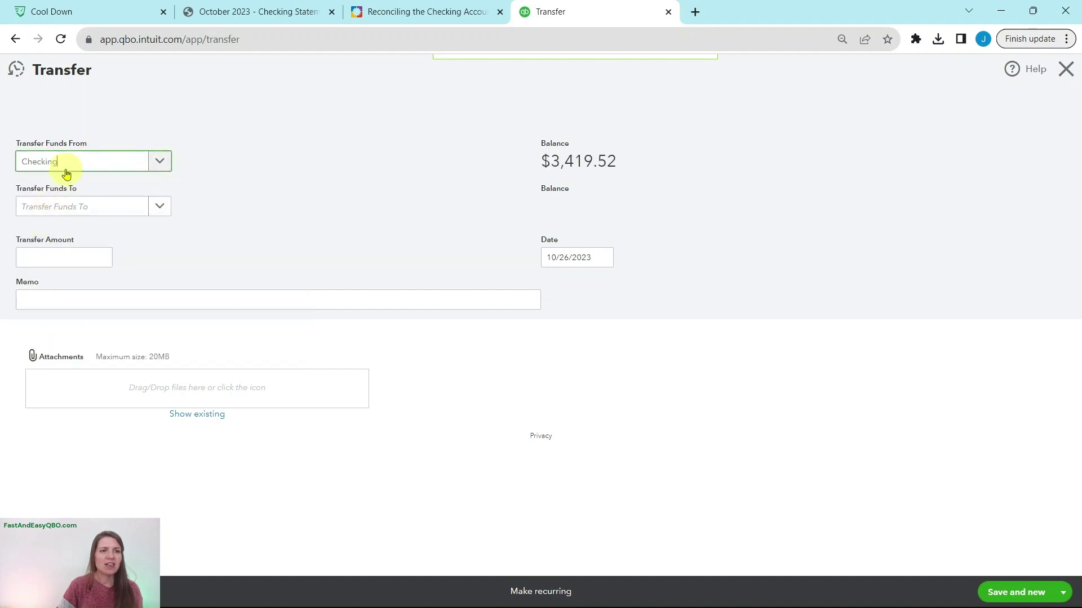
left_click(161, 209)
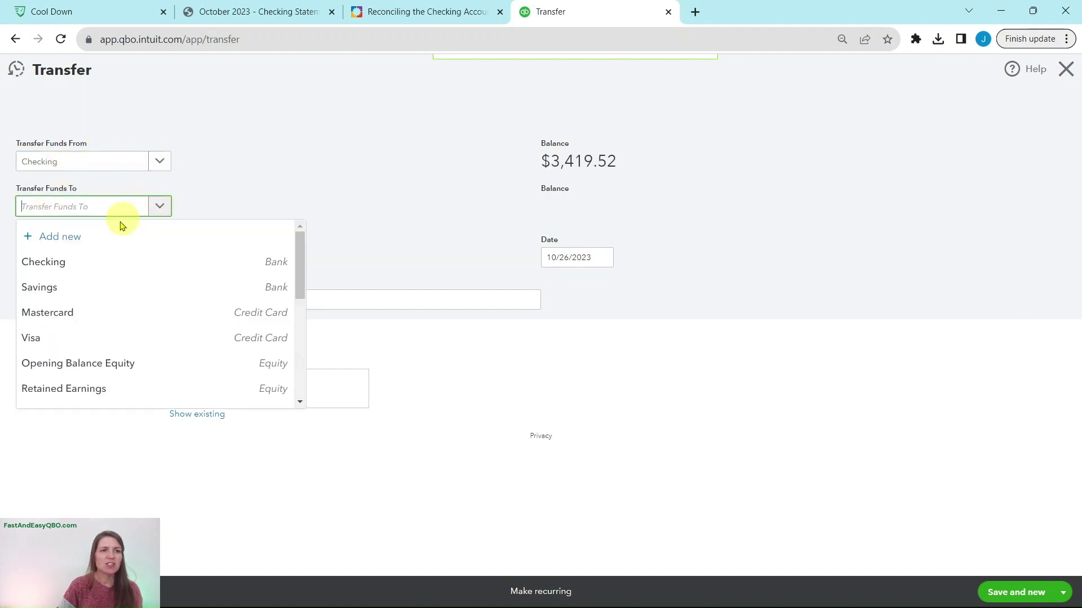
left_click(58, 291)
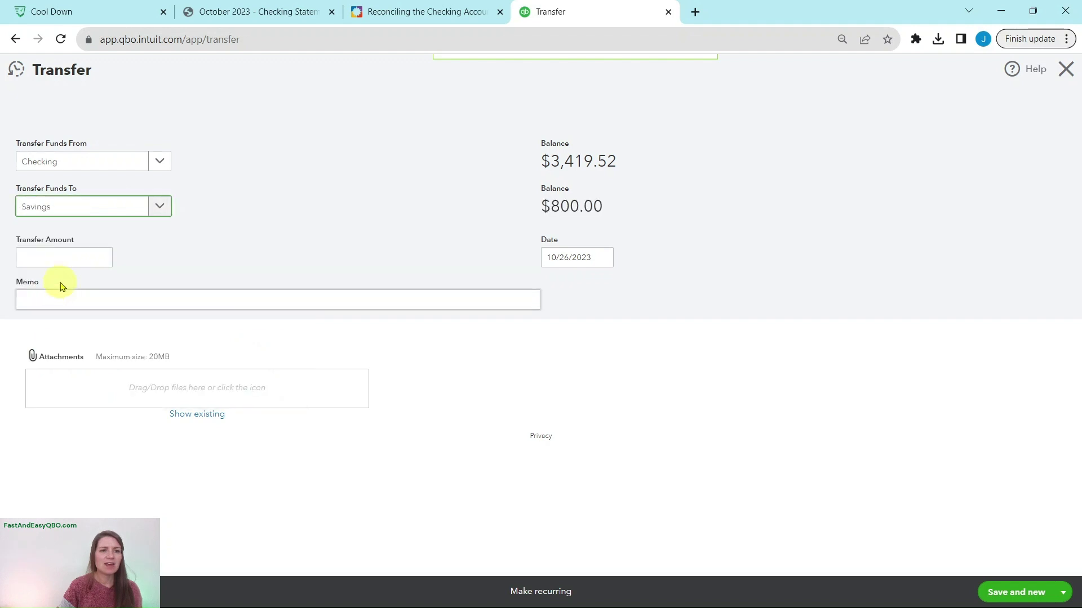
Step: Following the exercise's Step 31, enter a transfer amount of 1000 in QuickBooks, then save and close the transfer
left_click(411, 12)
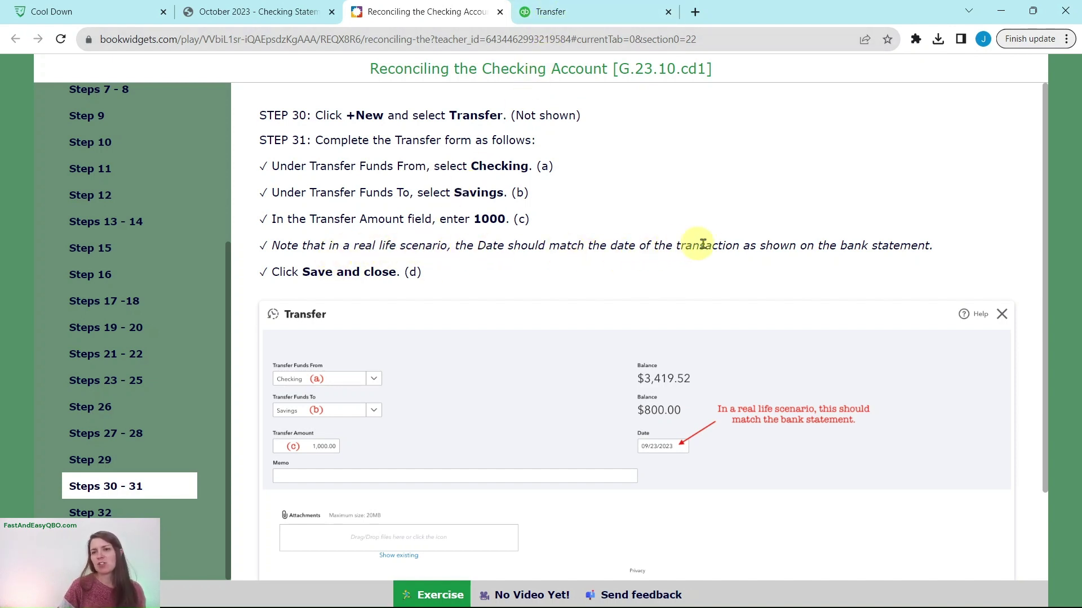
left_click(572, 18)
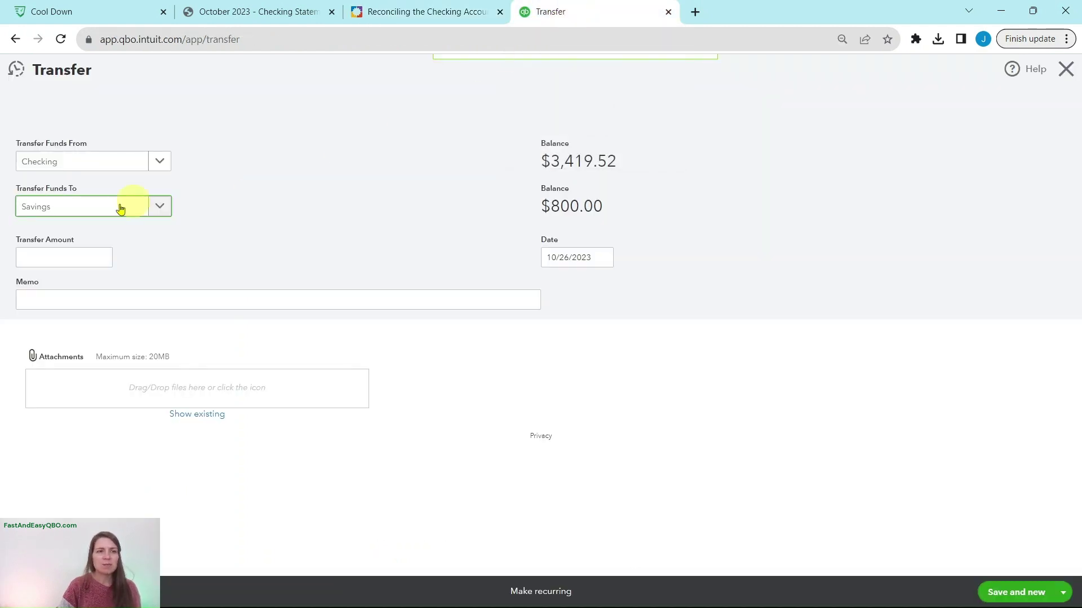
left_click(75, 256)
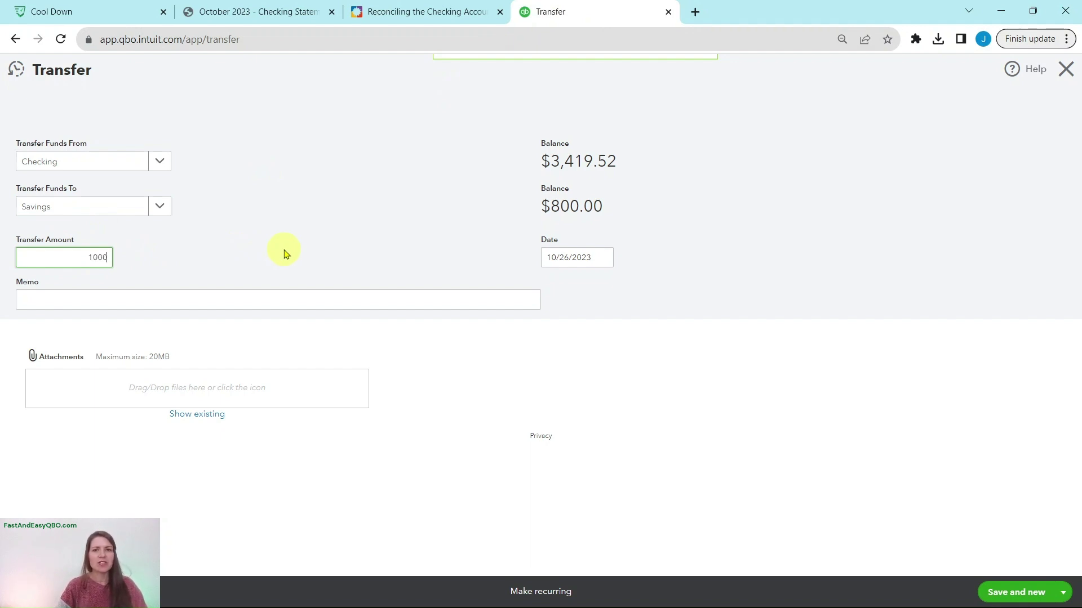
key("Tab")
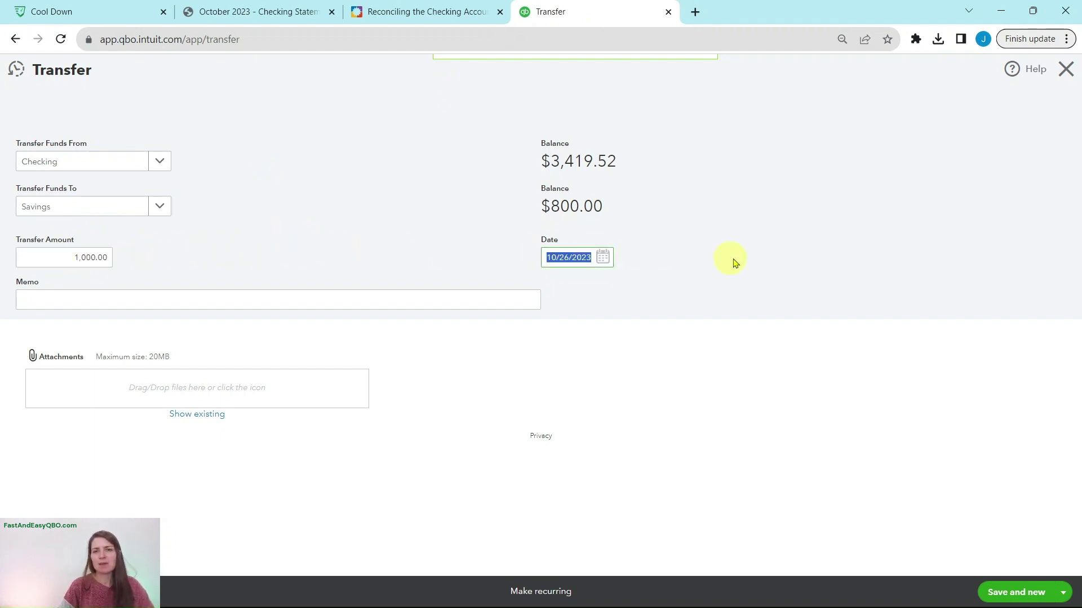
left_click(441, 12)
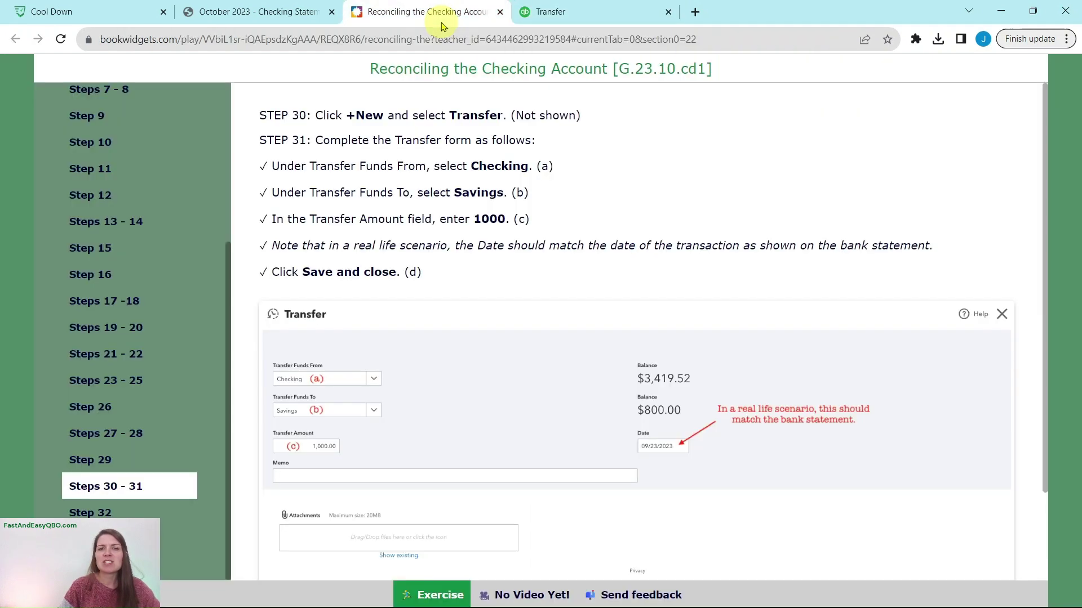
left_click(591, 6)
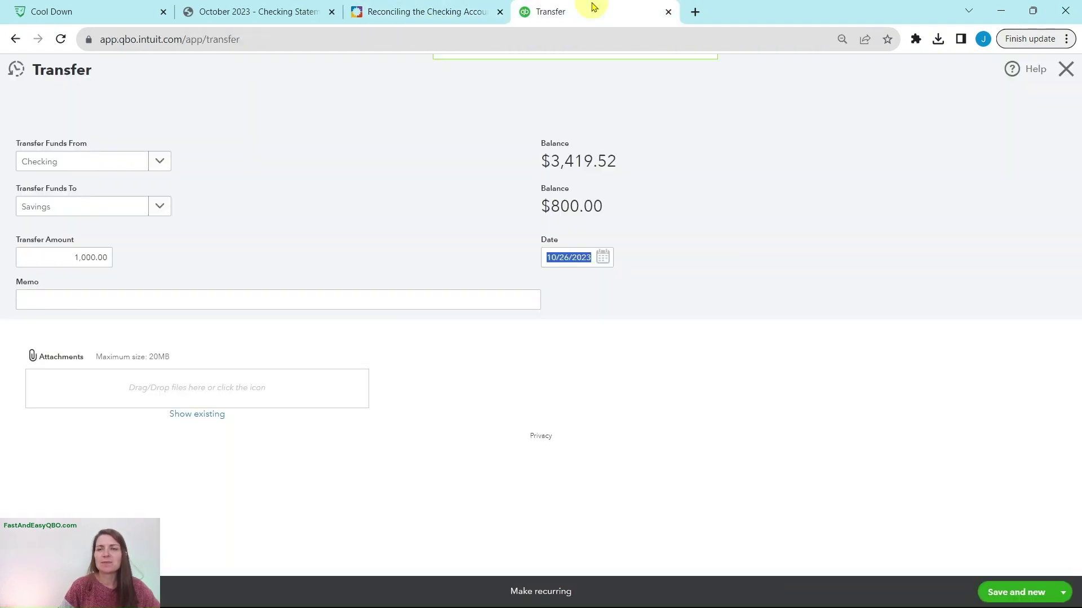
left_click(1063, 591)
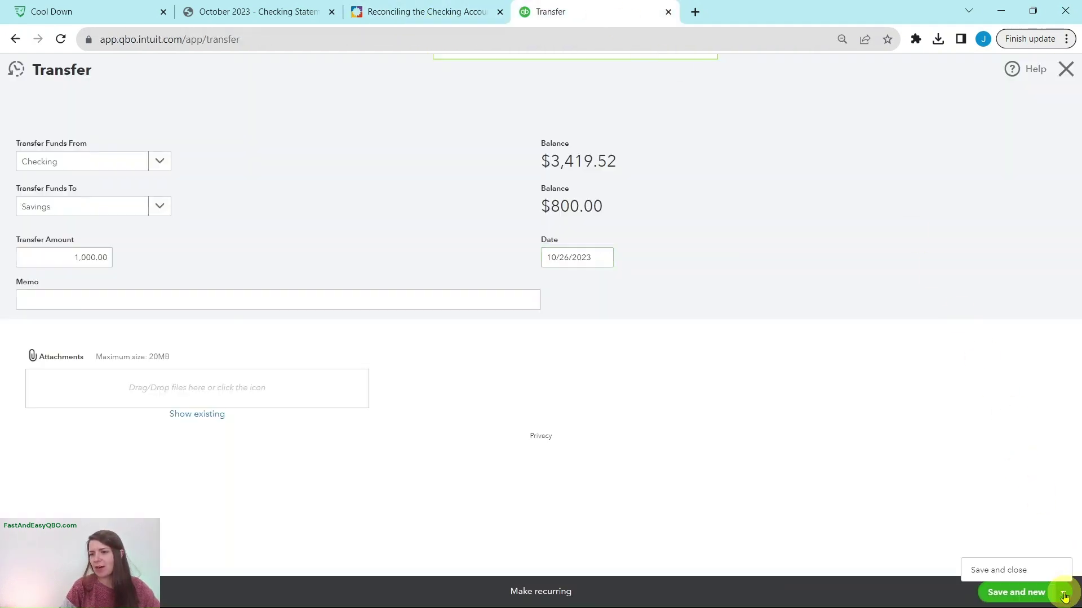
left_click(983, 574)
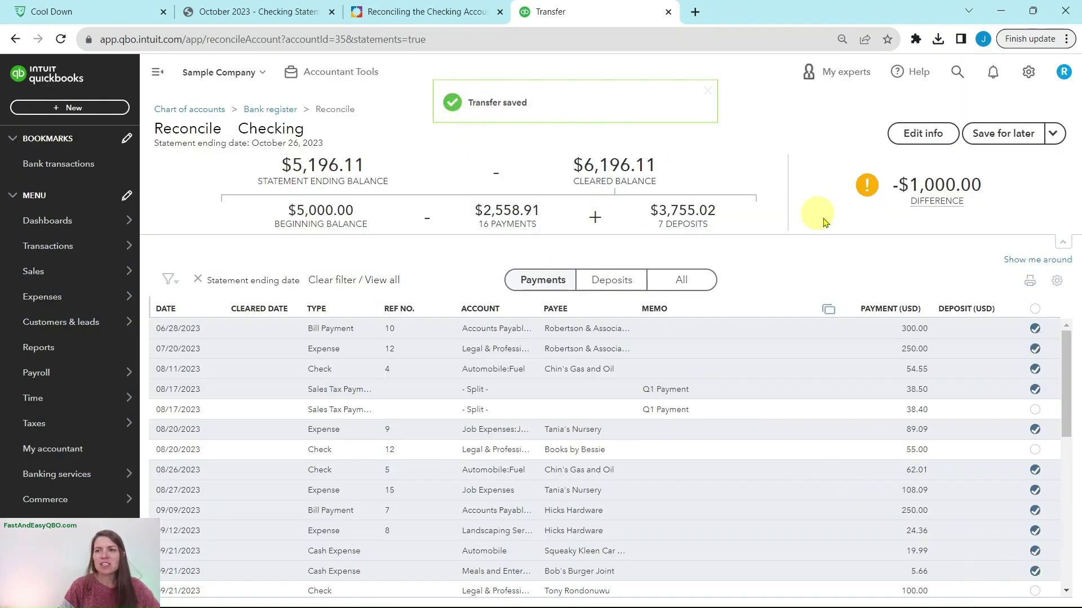
Step: Consult the exercise's Step 32 and mark the 1,000.00 transfer to Savings as cleared in the QuickBooks reconciliation
left_click(436, 12)
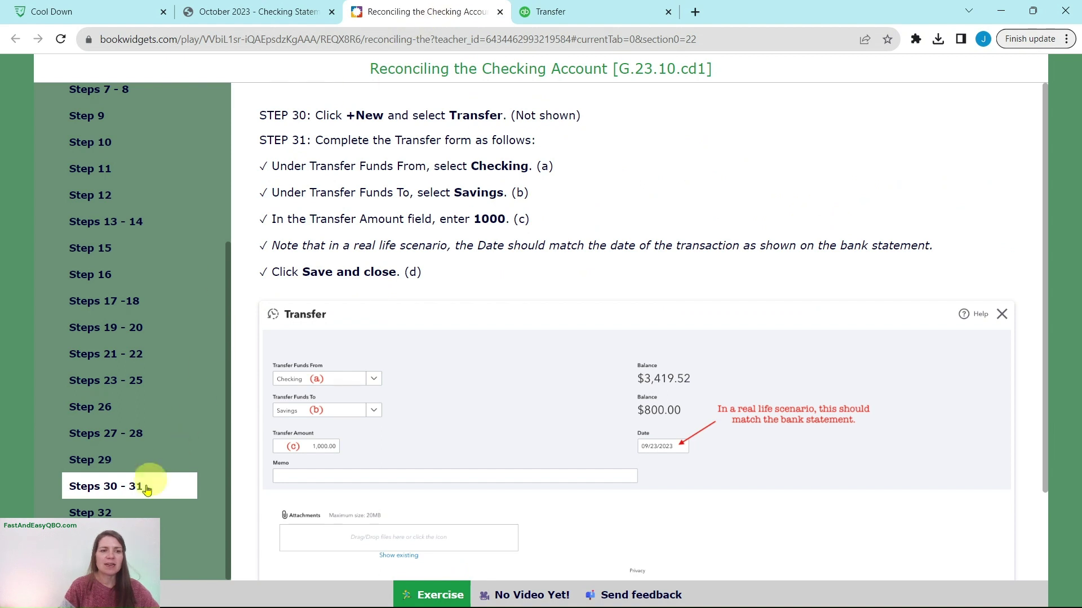
left_click(113, 538)
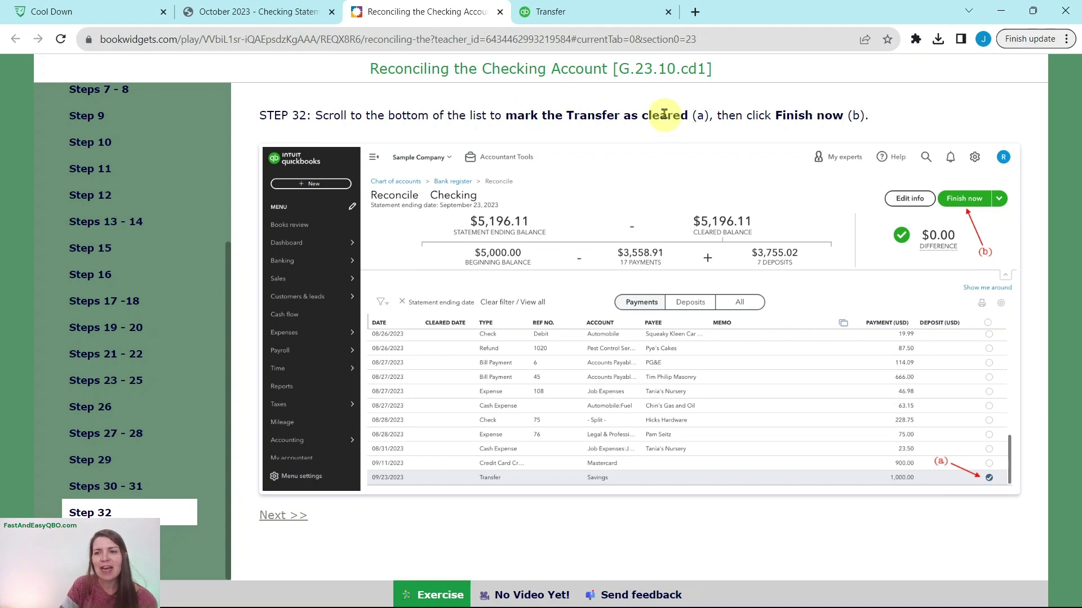
left_click(588, 18)
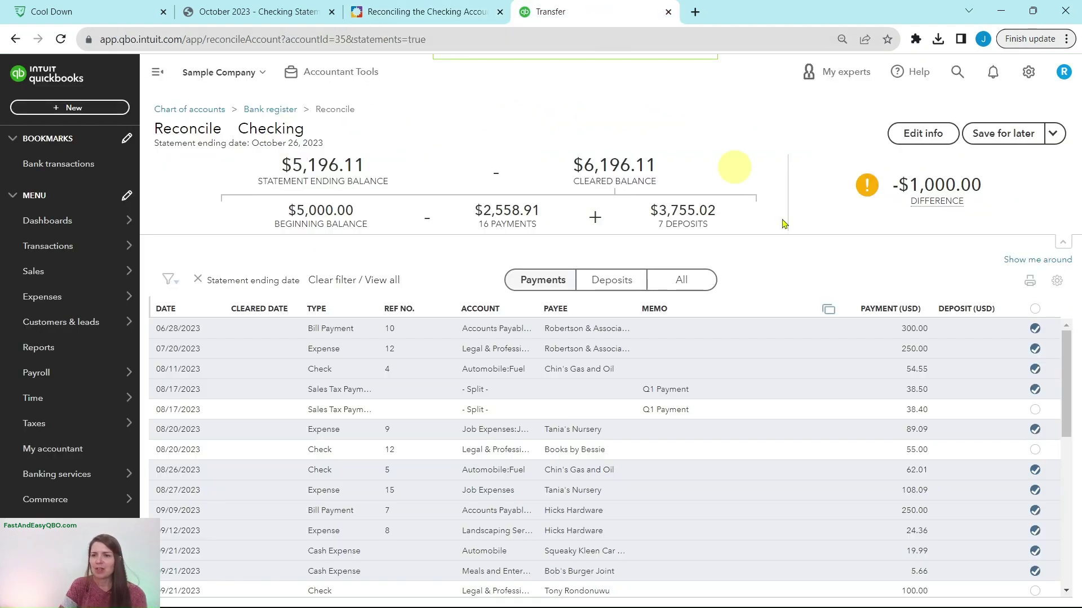
scroll(954, 362, "down", 5)
scroll(957, 363, "down", 1)
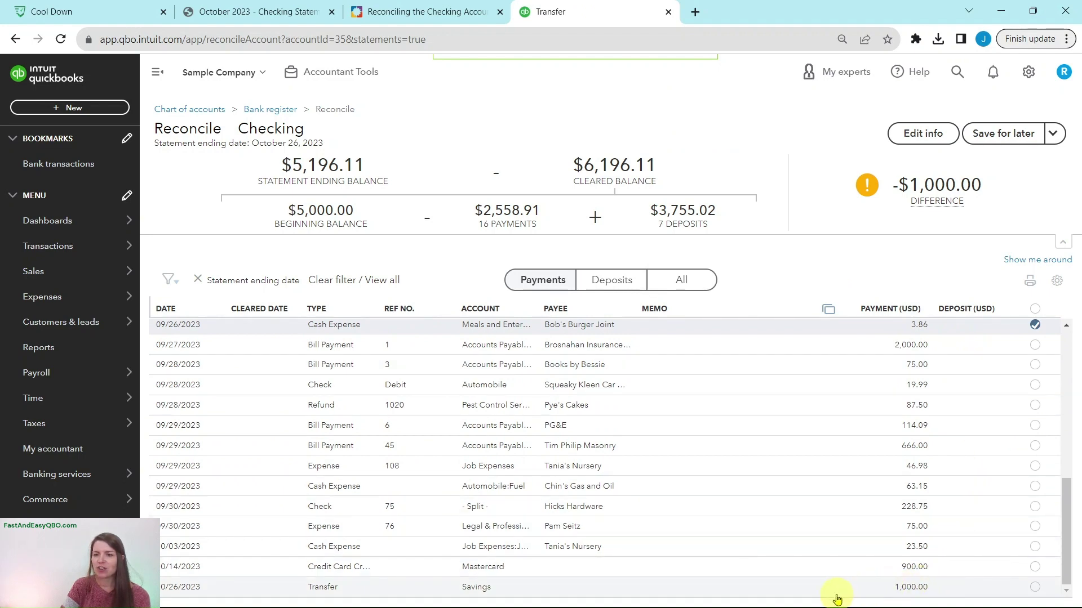
left_click(1035, 589)
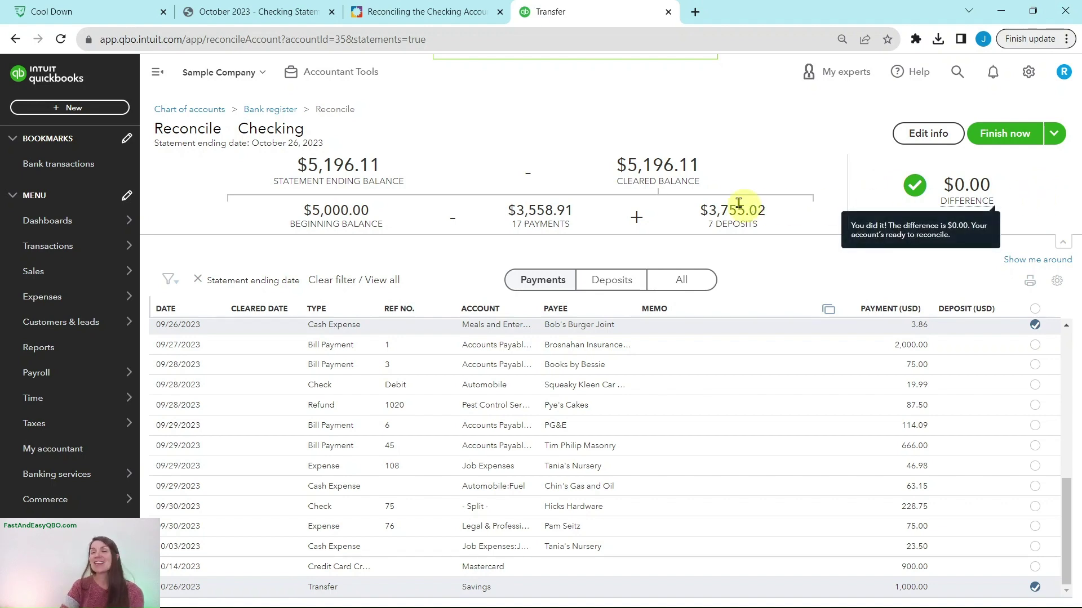
Step: Consult the exercise's Step 33, finish the Checking reconciliation in QuickBooks, close its completion dialog, and return to the exercise
left_click(429, 17)
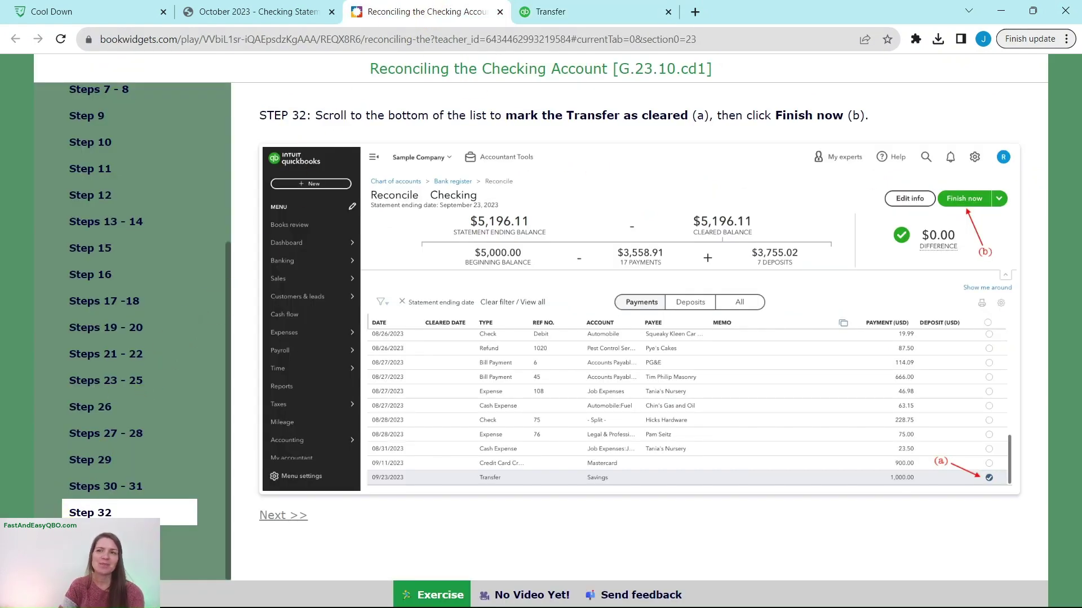
left_click(130, 539)
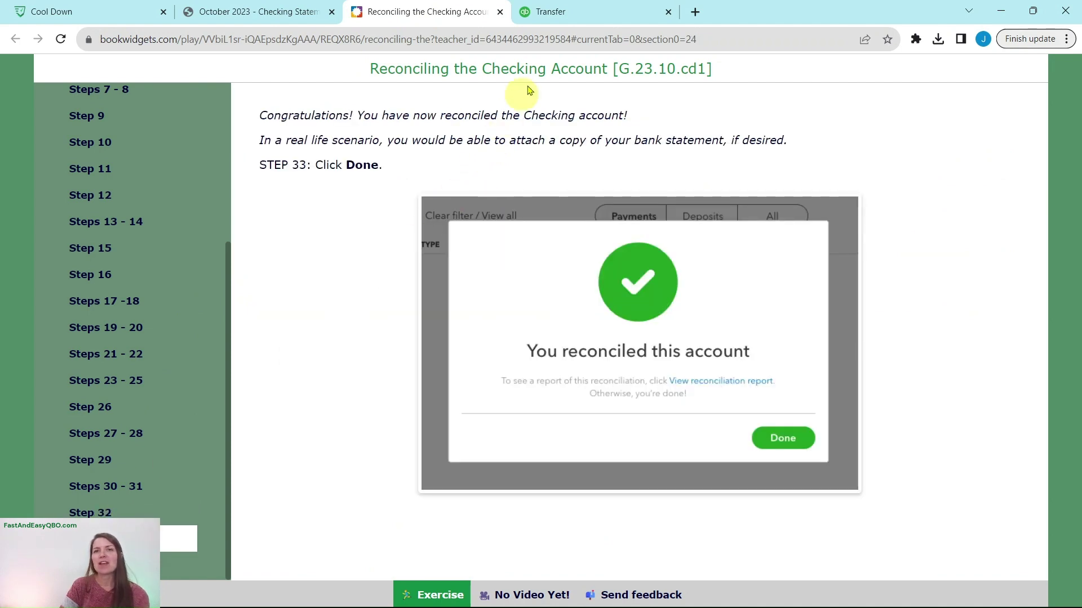
left_click(599, 17)
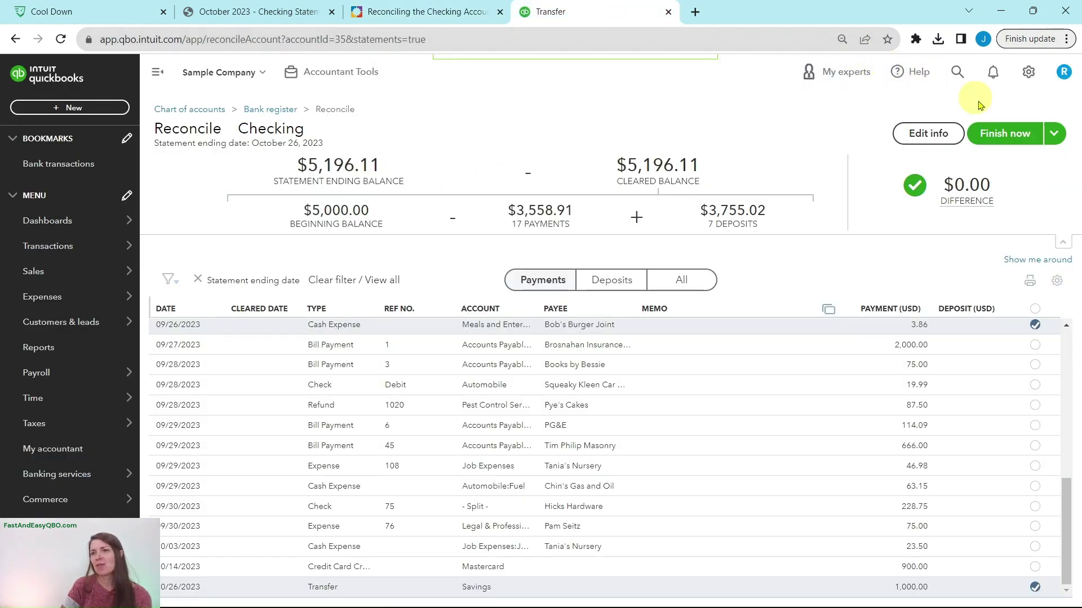
left_click(1014, 137)
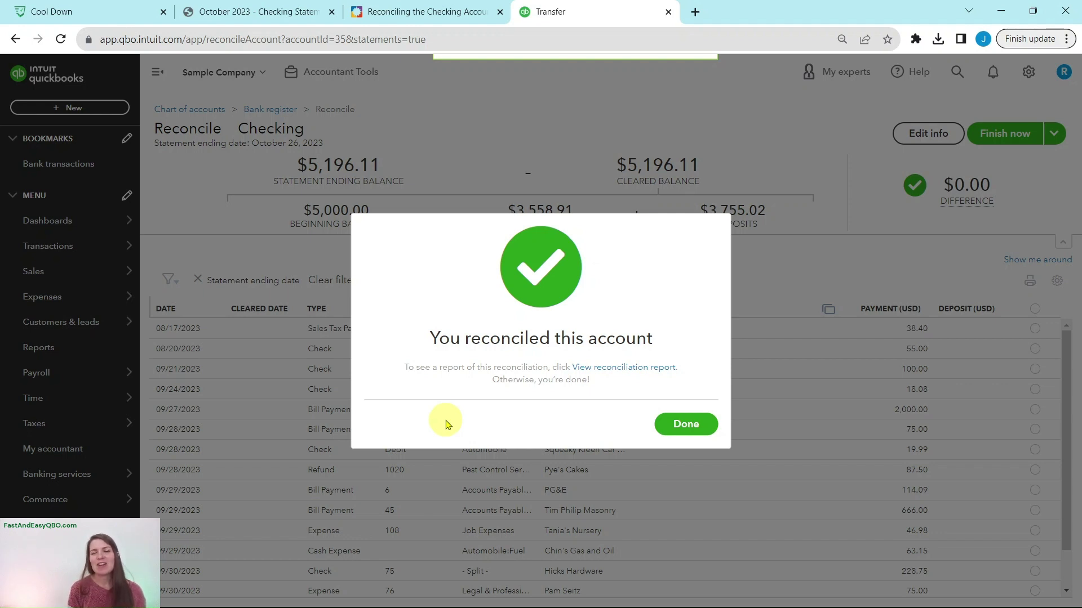
left_click(686, 425)
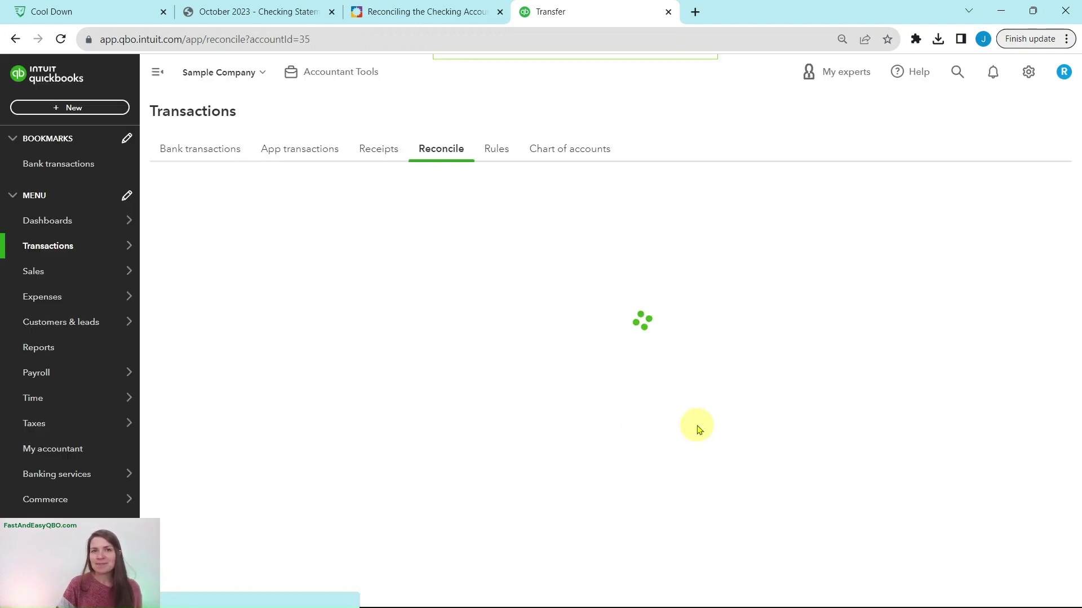
left_click(406, 17)
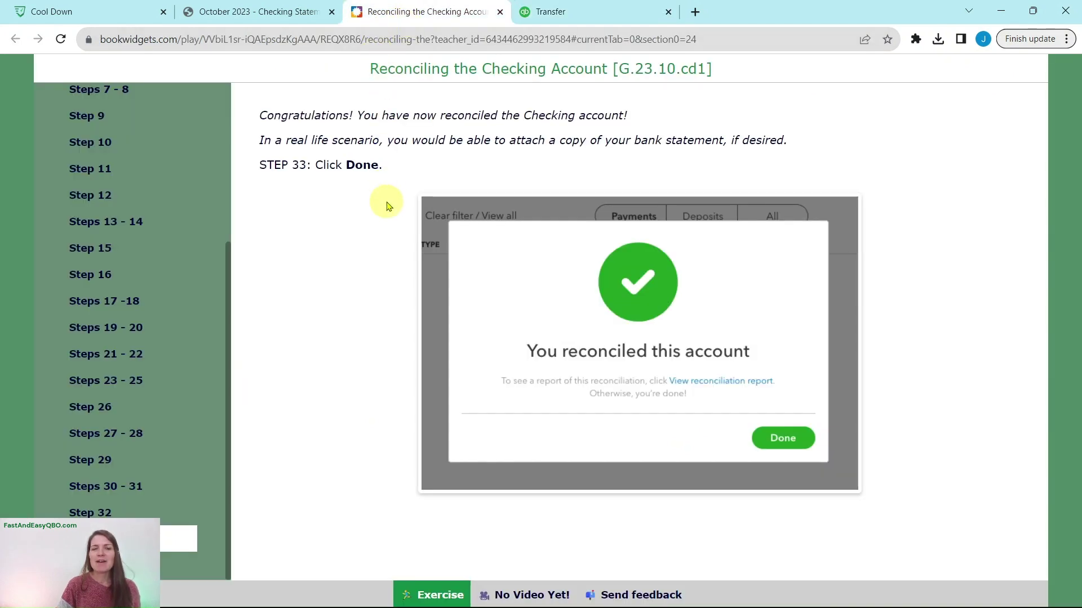